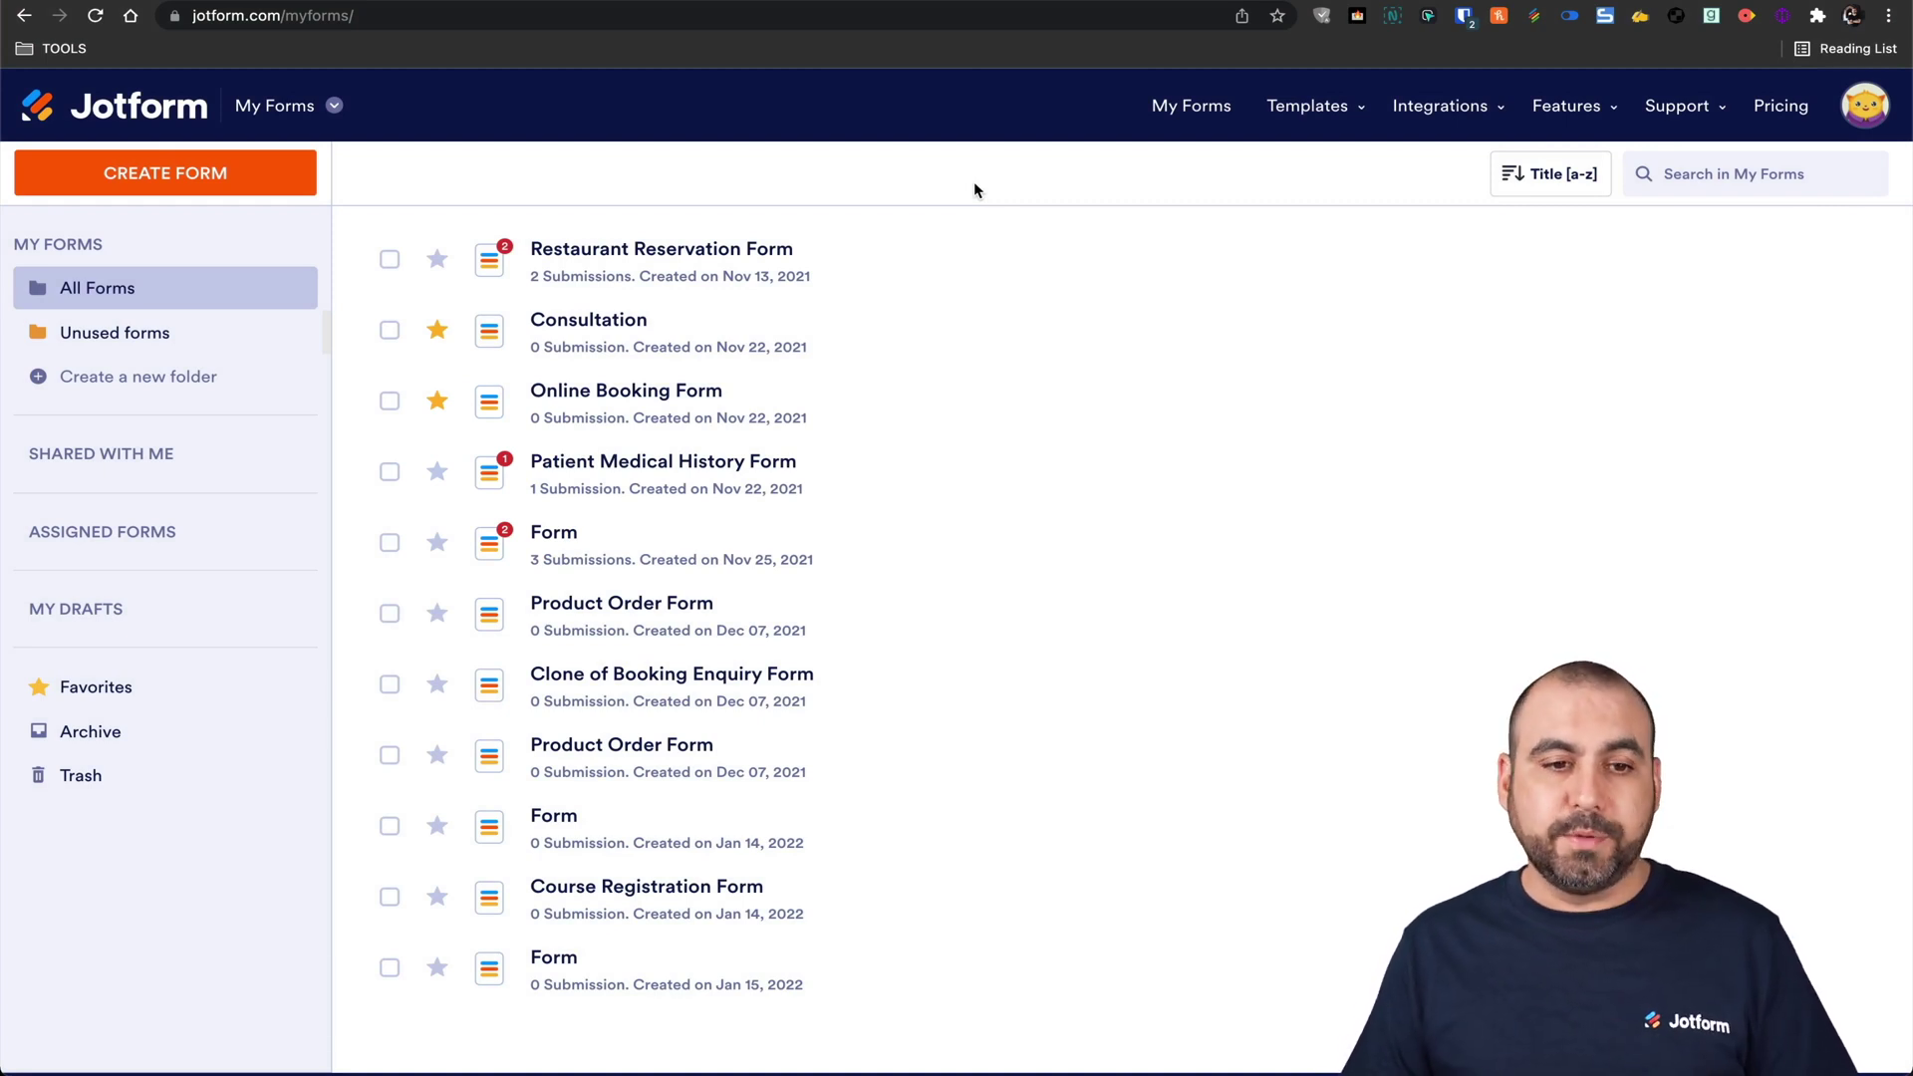
# Start a new form with Create Form on the My Forms page.
pyautogui.click(201, 176)
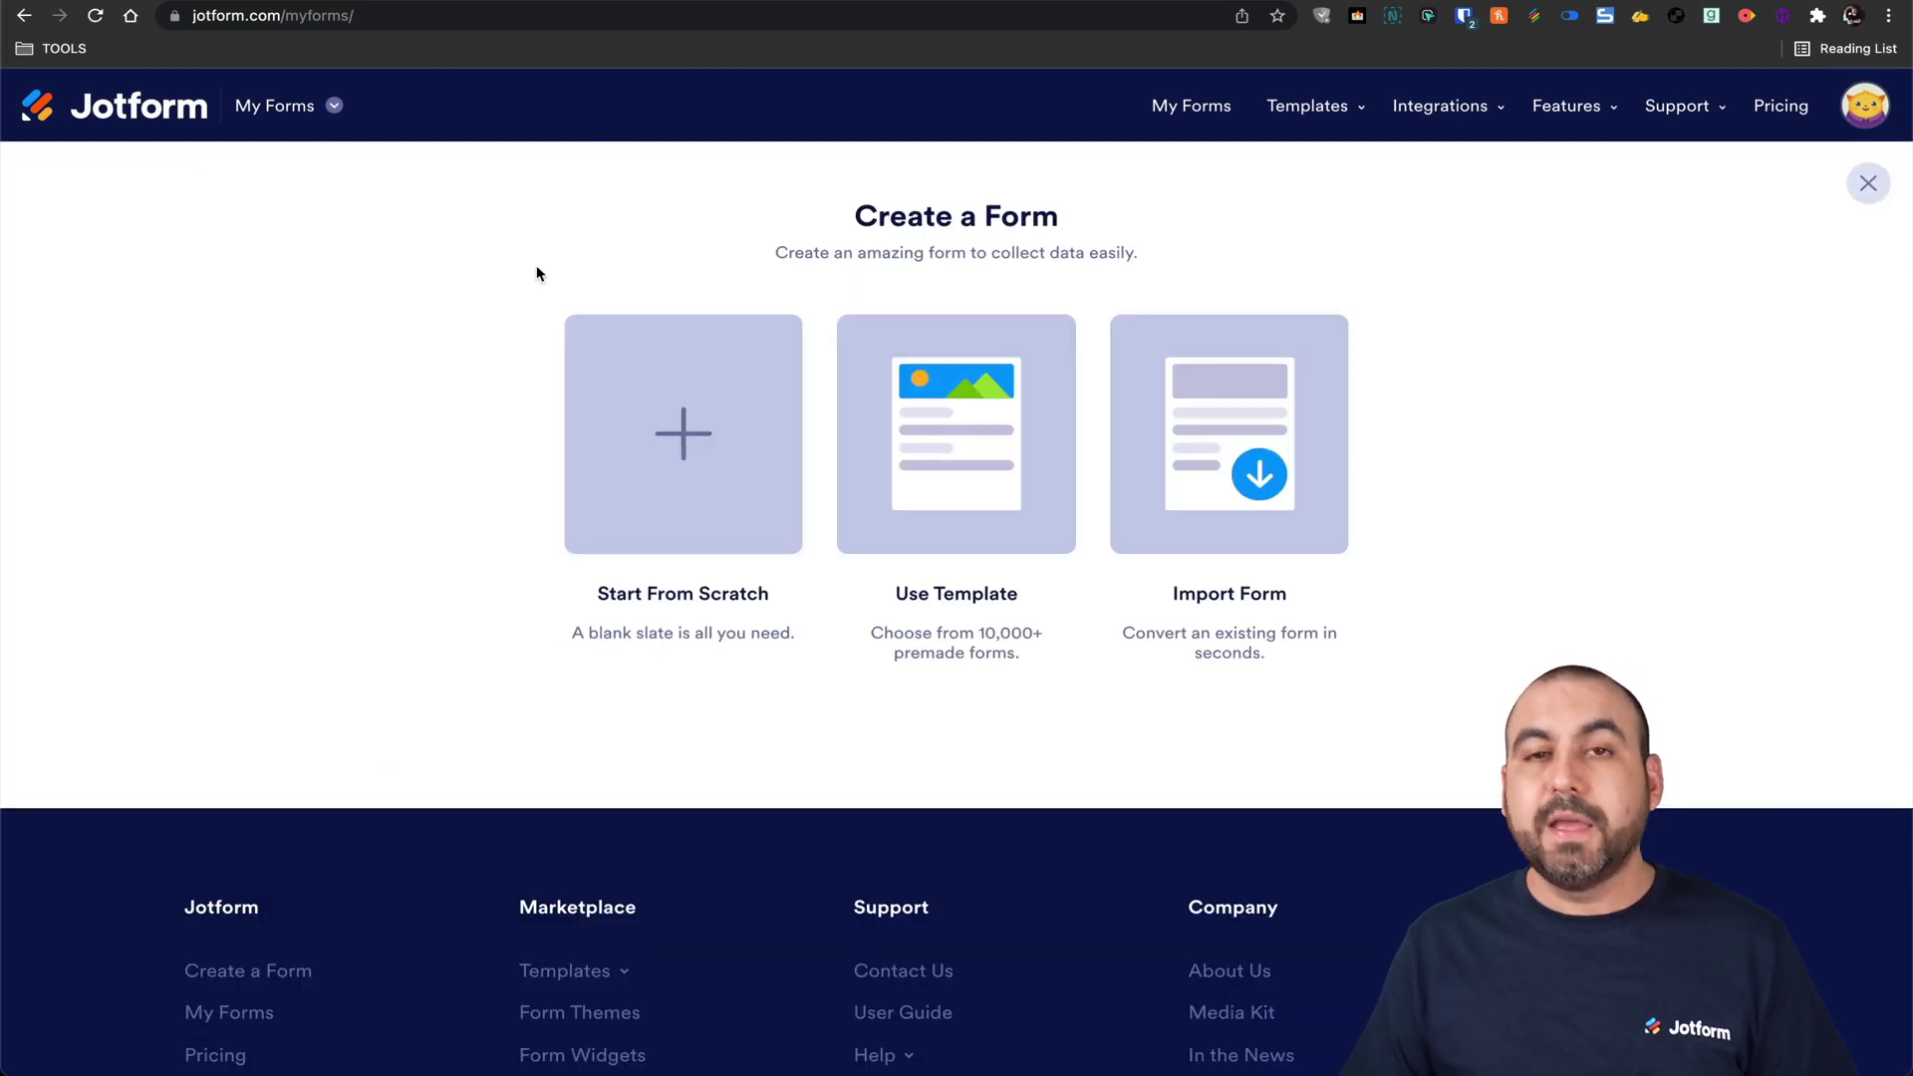
# Start a blank Classic Form and open the form elements list.
pyautogui.click(686, 426)
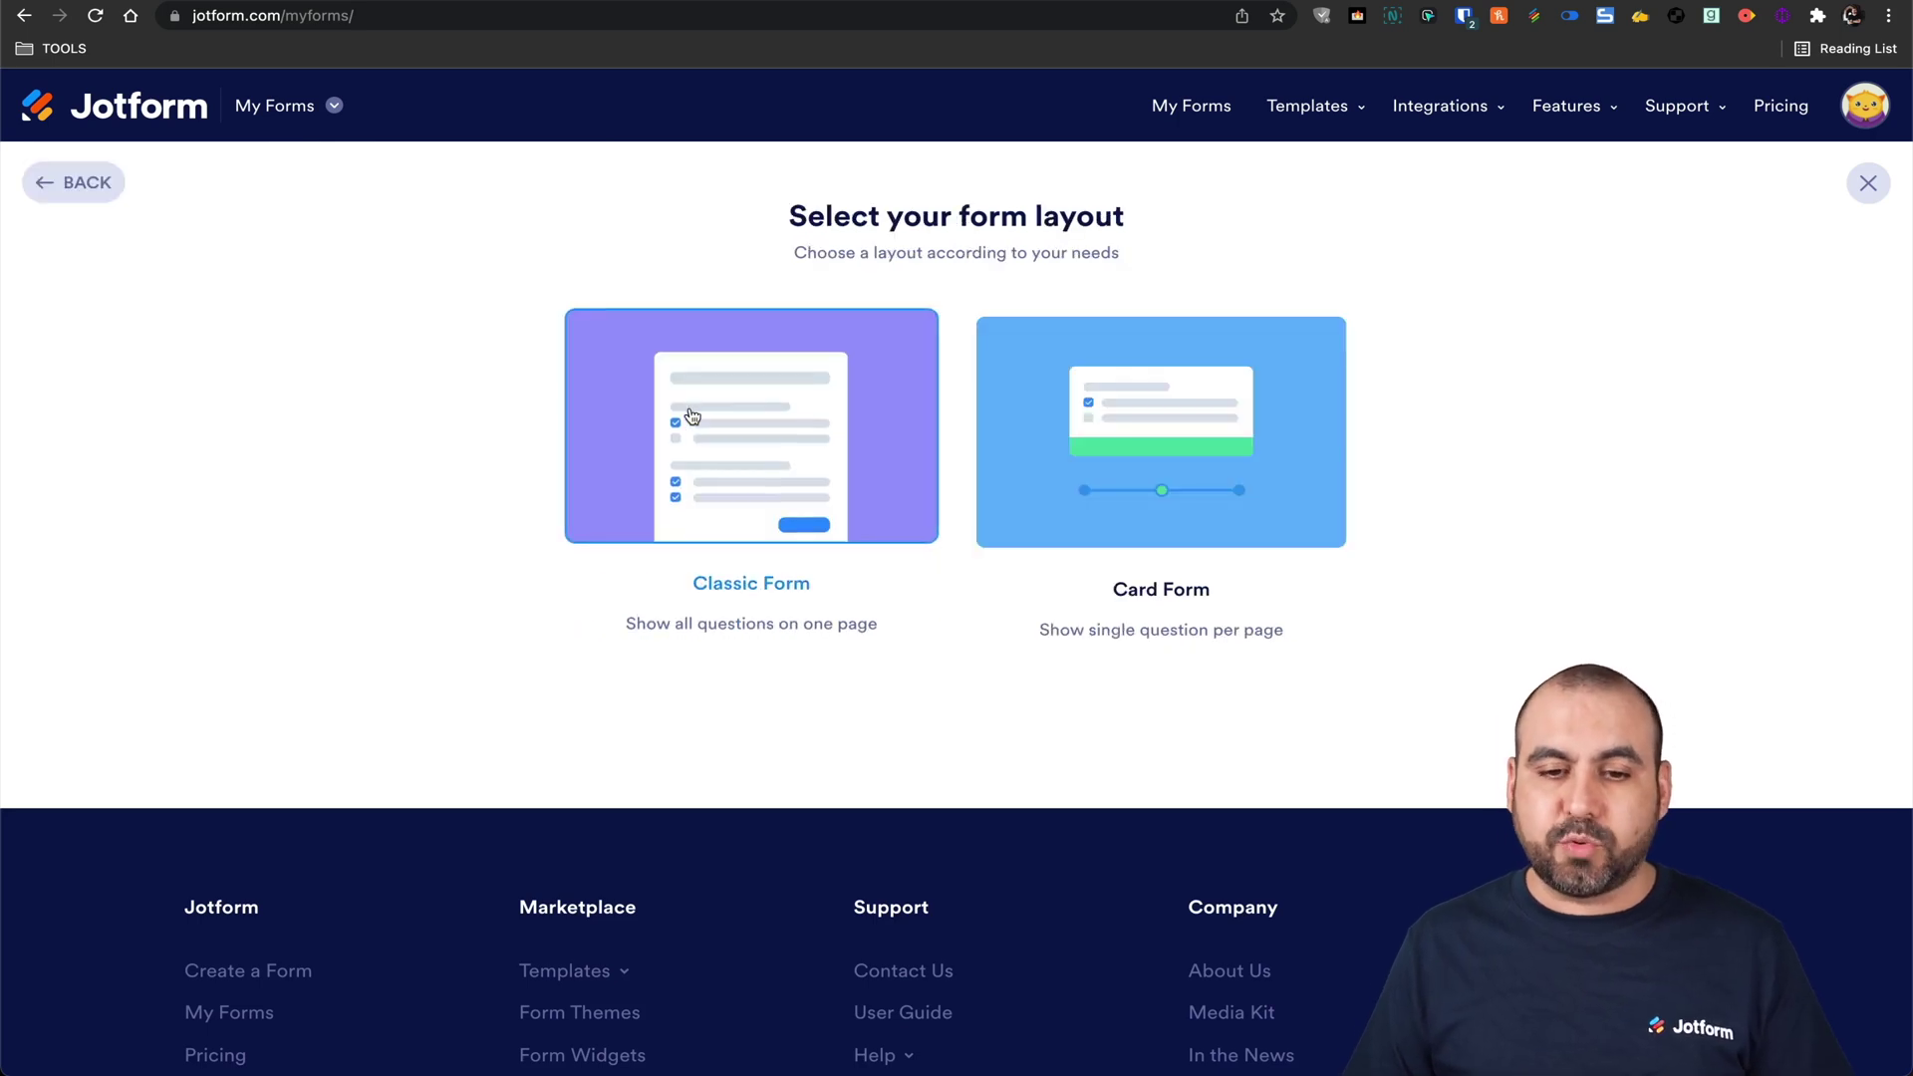
pyautogui.click(798, 512)
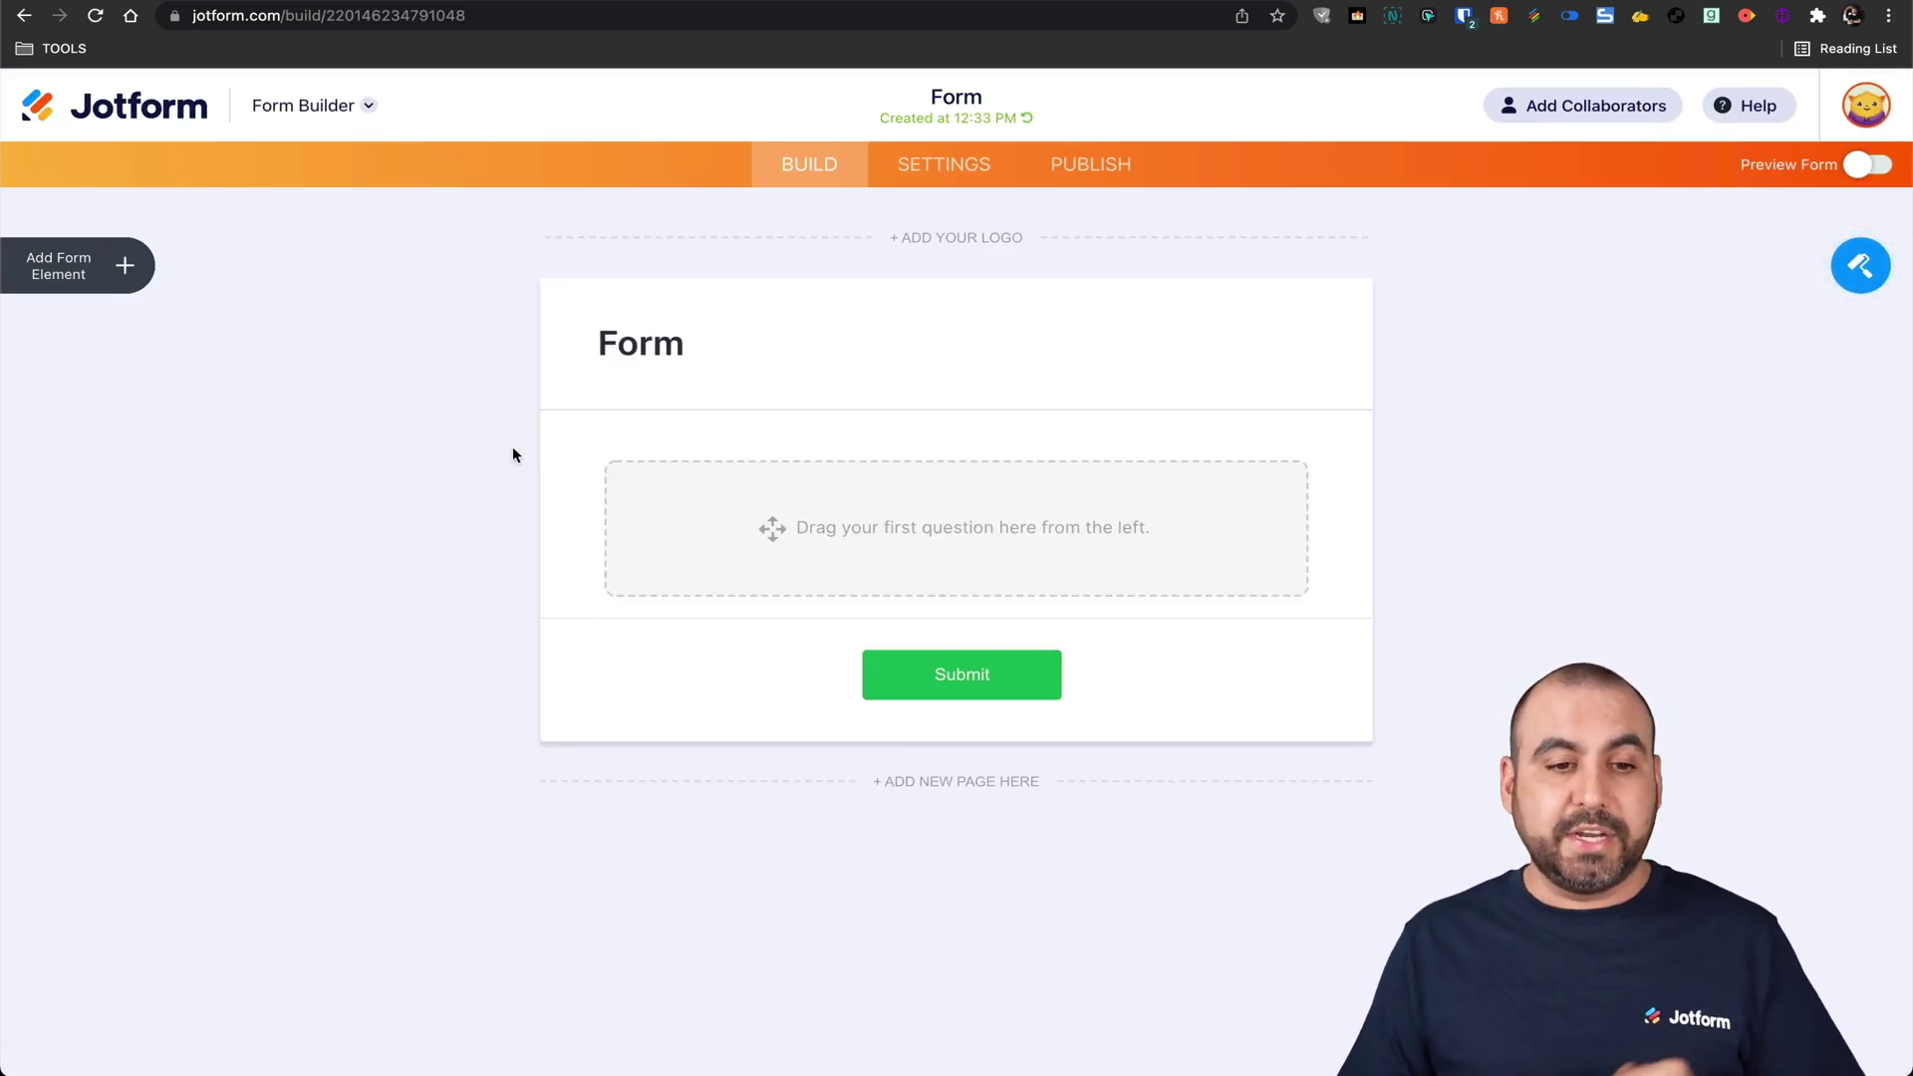
pyautogui.click(134, 263)
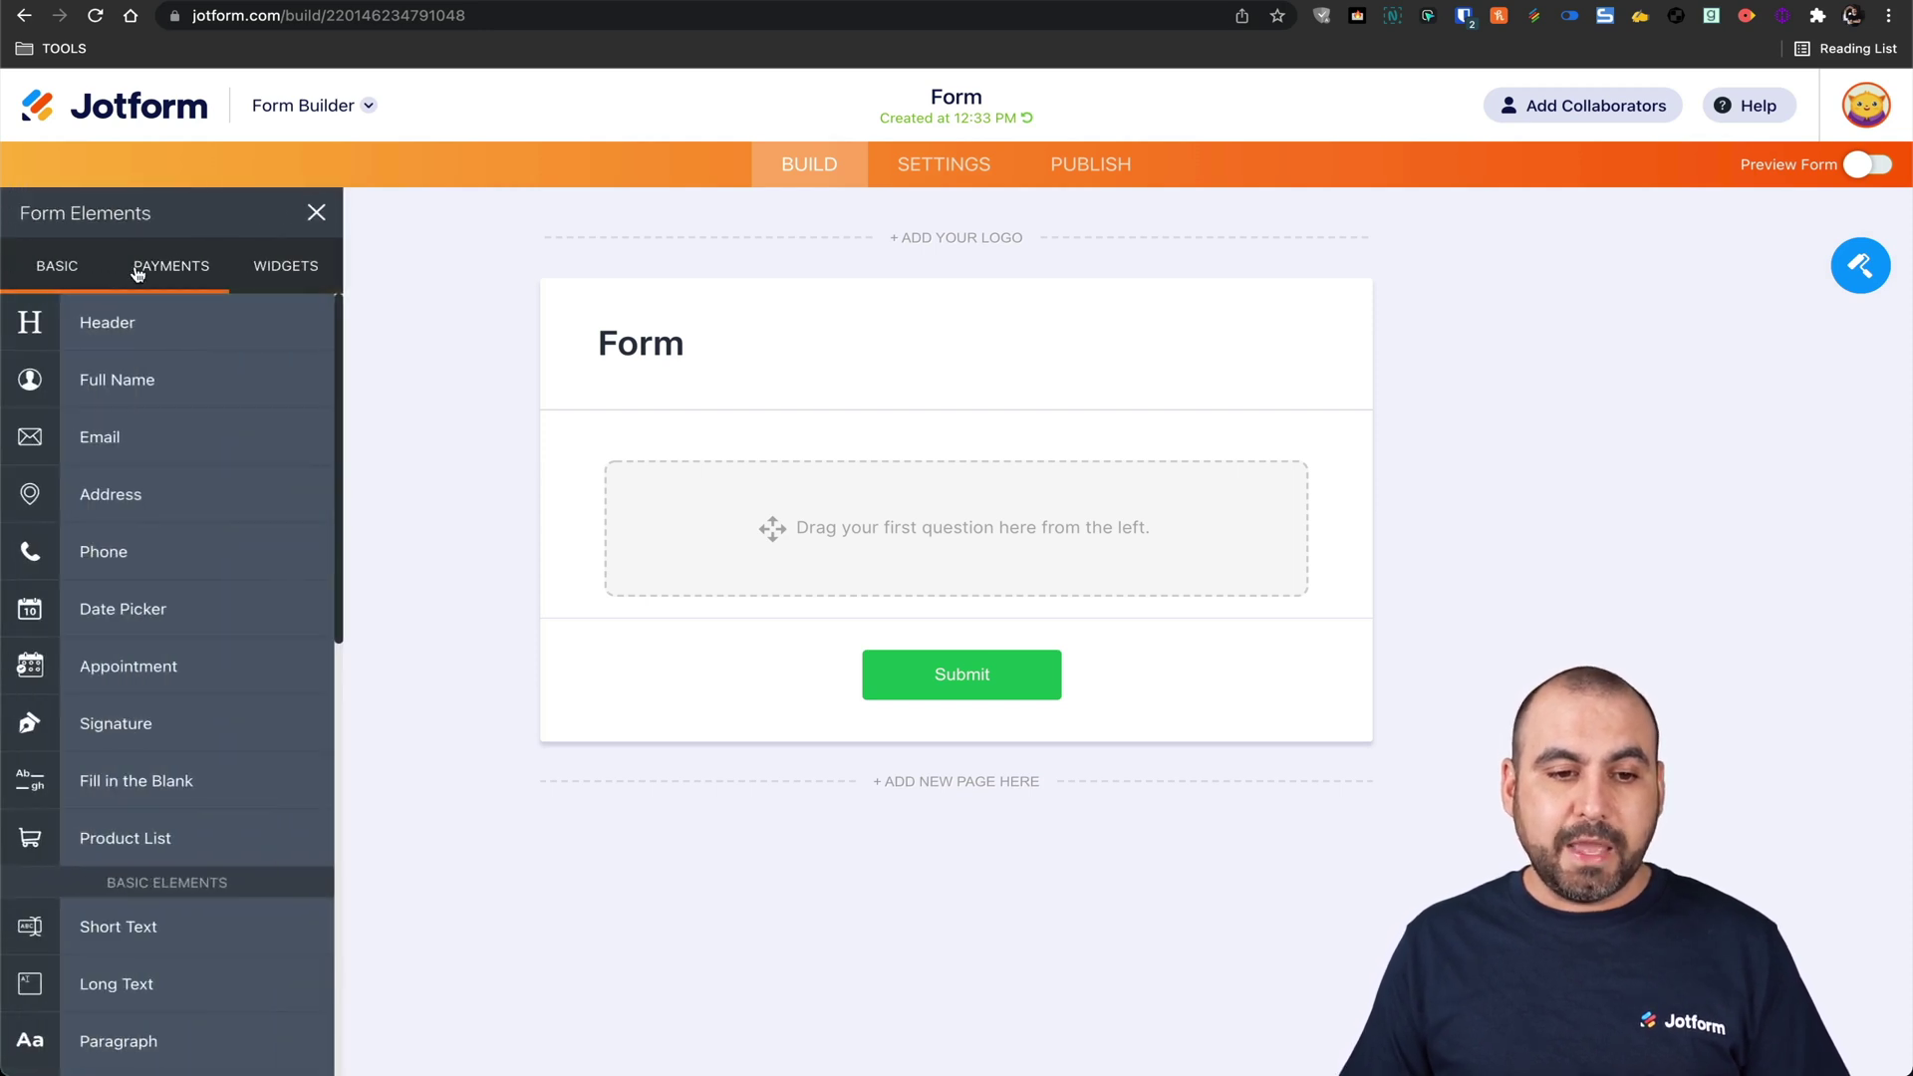
# Scroll the Basic elements and drag a Single Choice question onto the form.
pyautogui.scroll(-5, 189, 697)
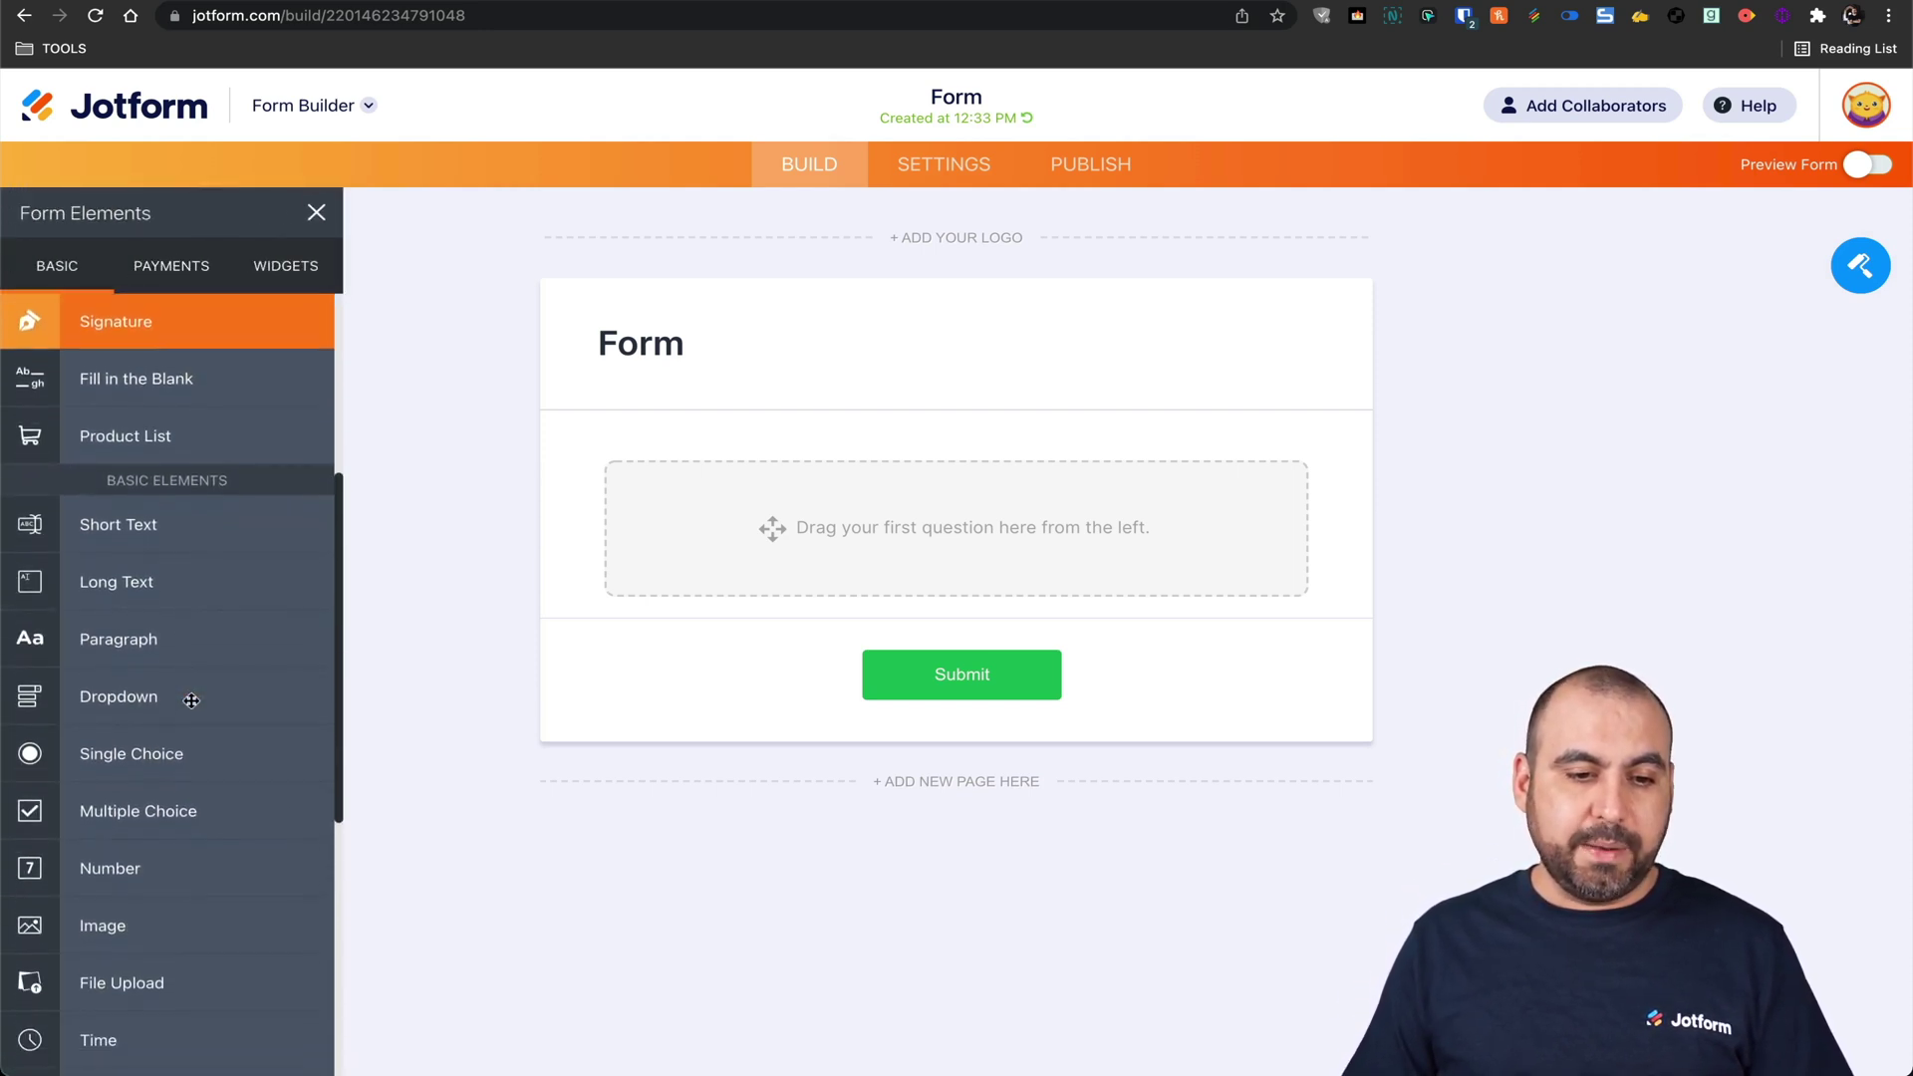
pyautogui.scroll(-3, 192, 700)
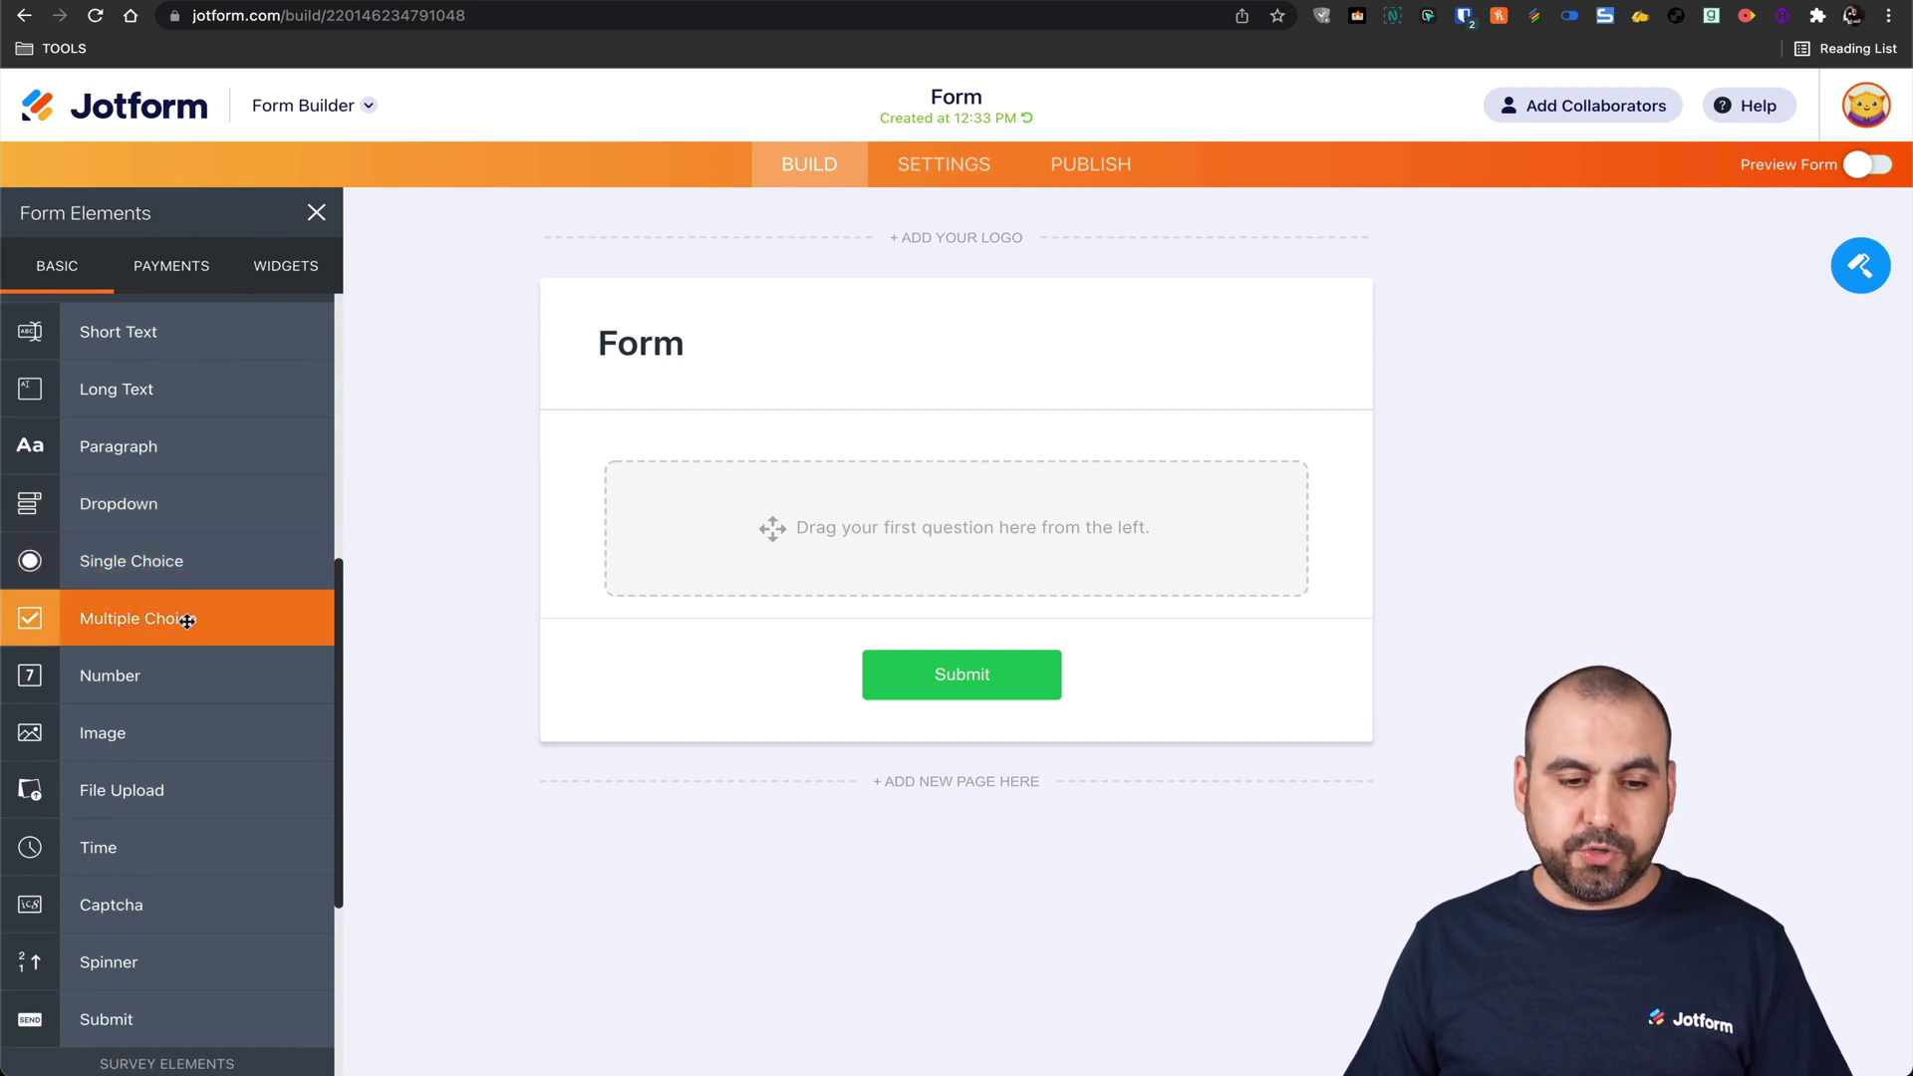
pyautogui.scroll(-6, 187, 617)
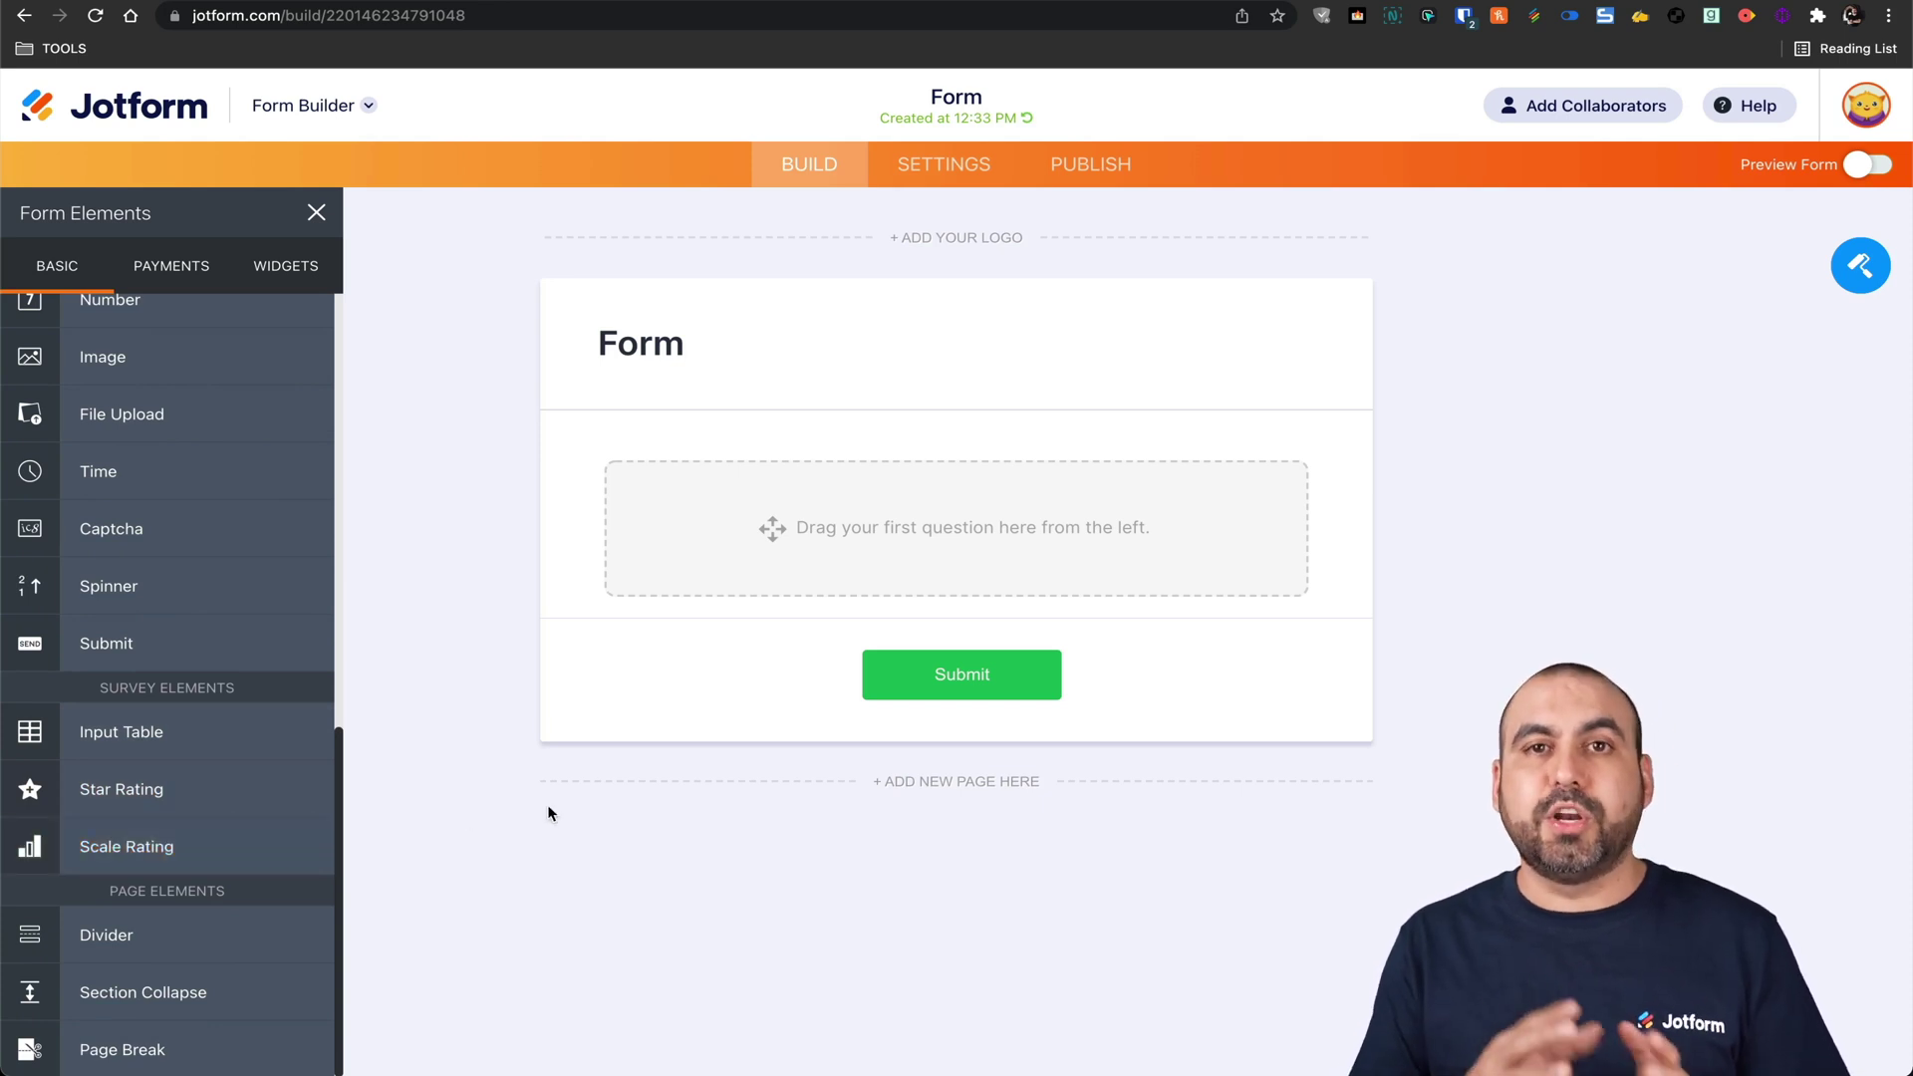
pyautogui.scroll(8, 229, 678)
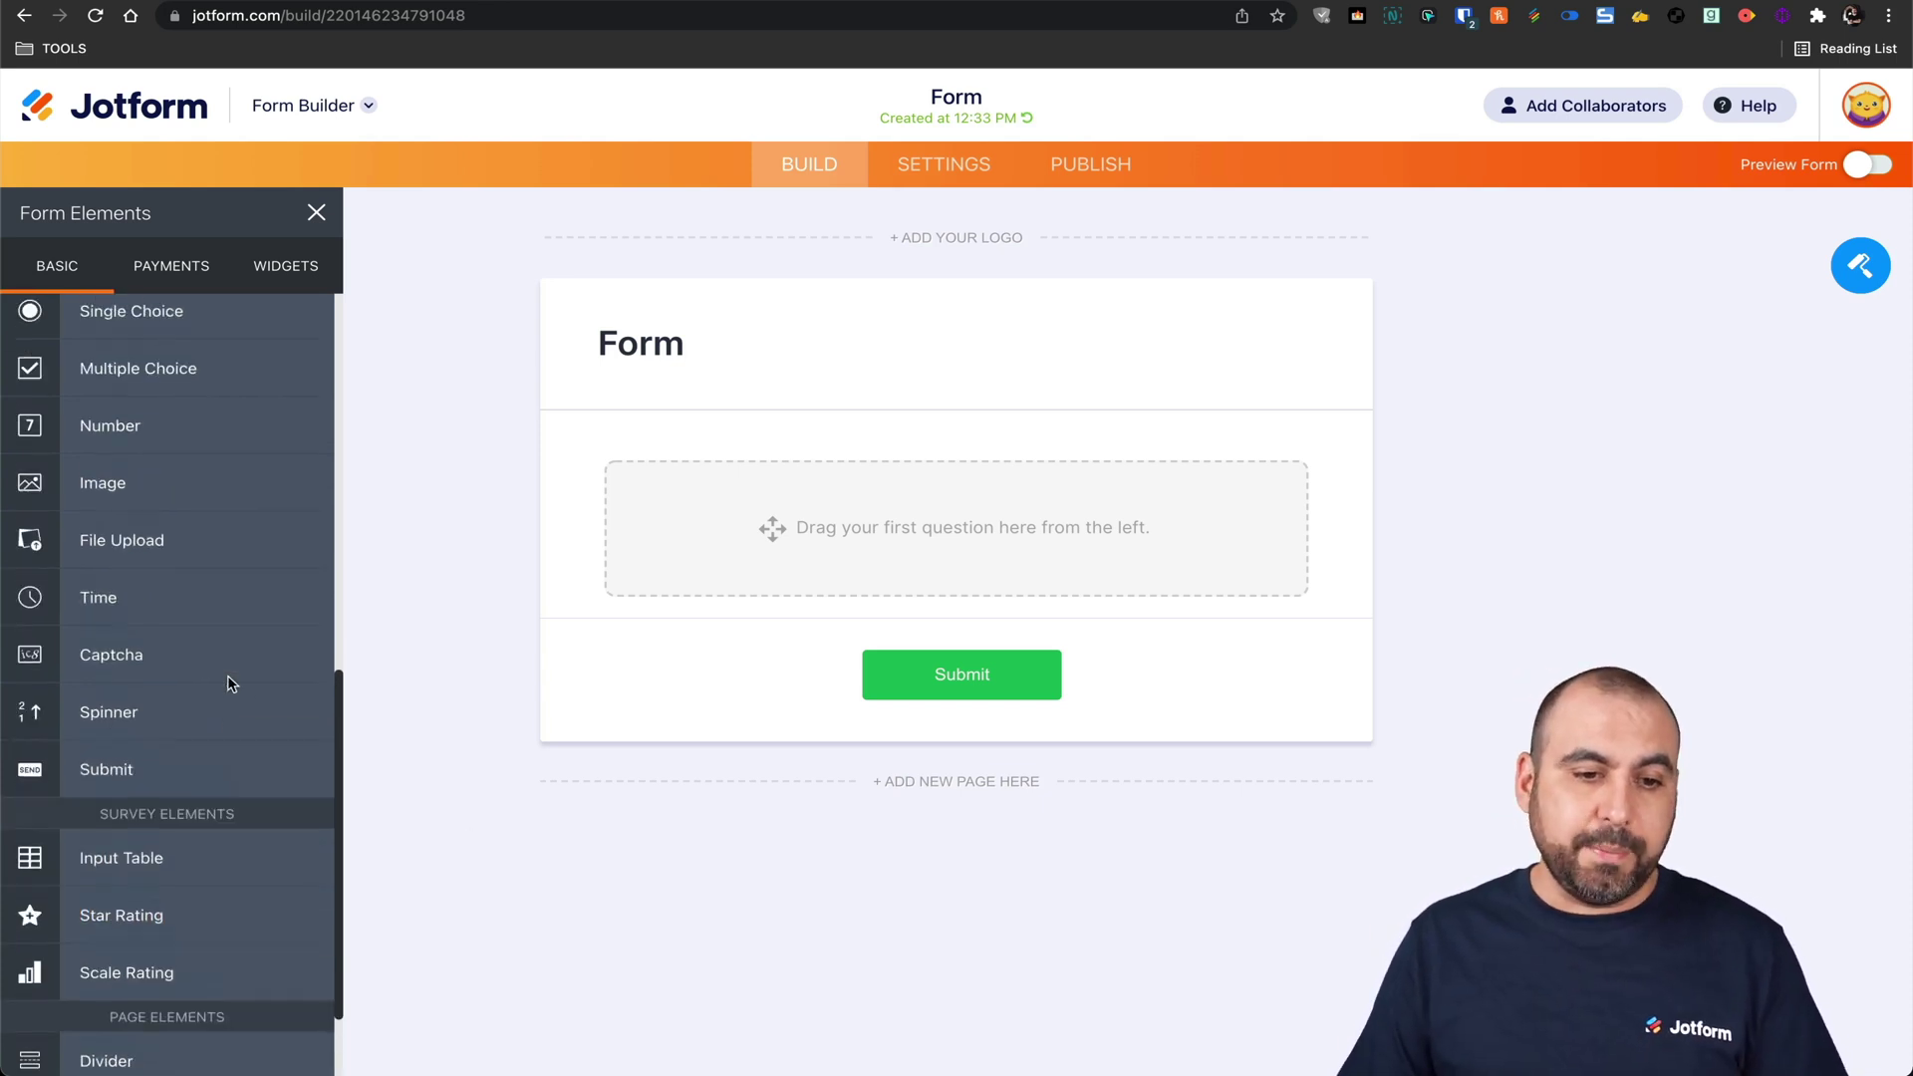
pyautogui.scroll(-5, 226, 674)
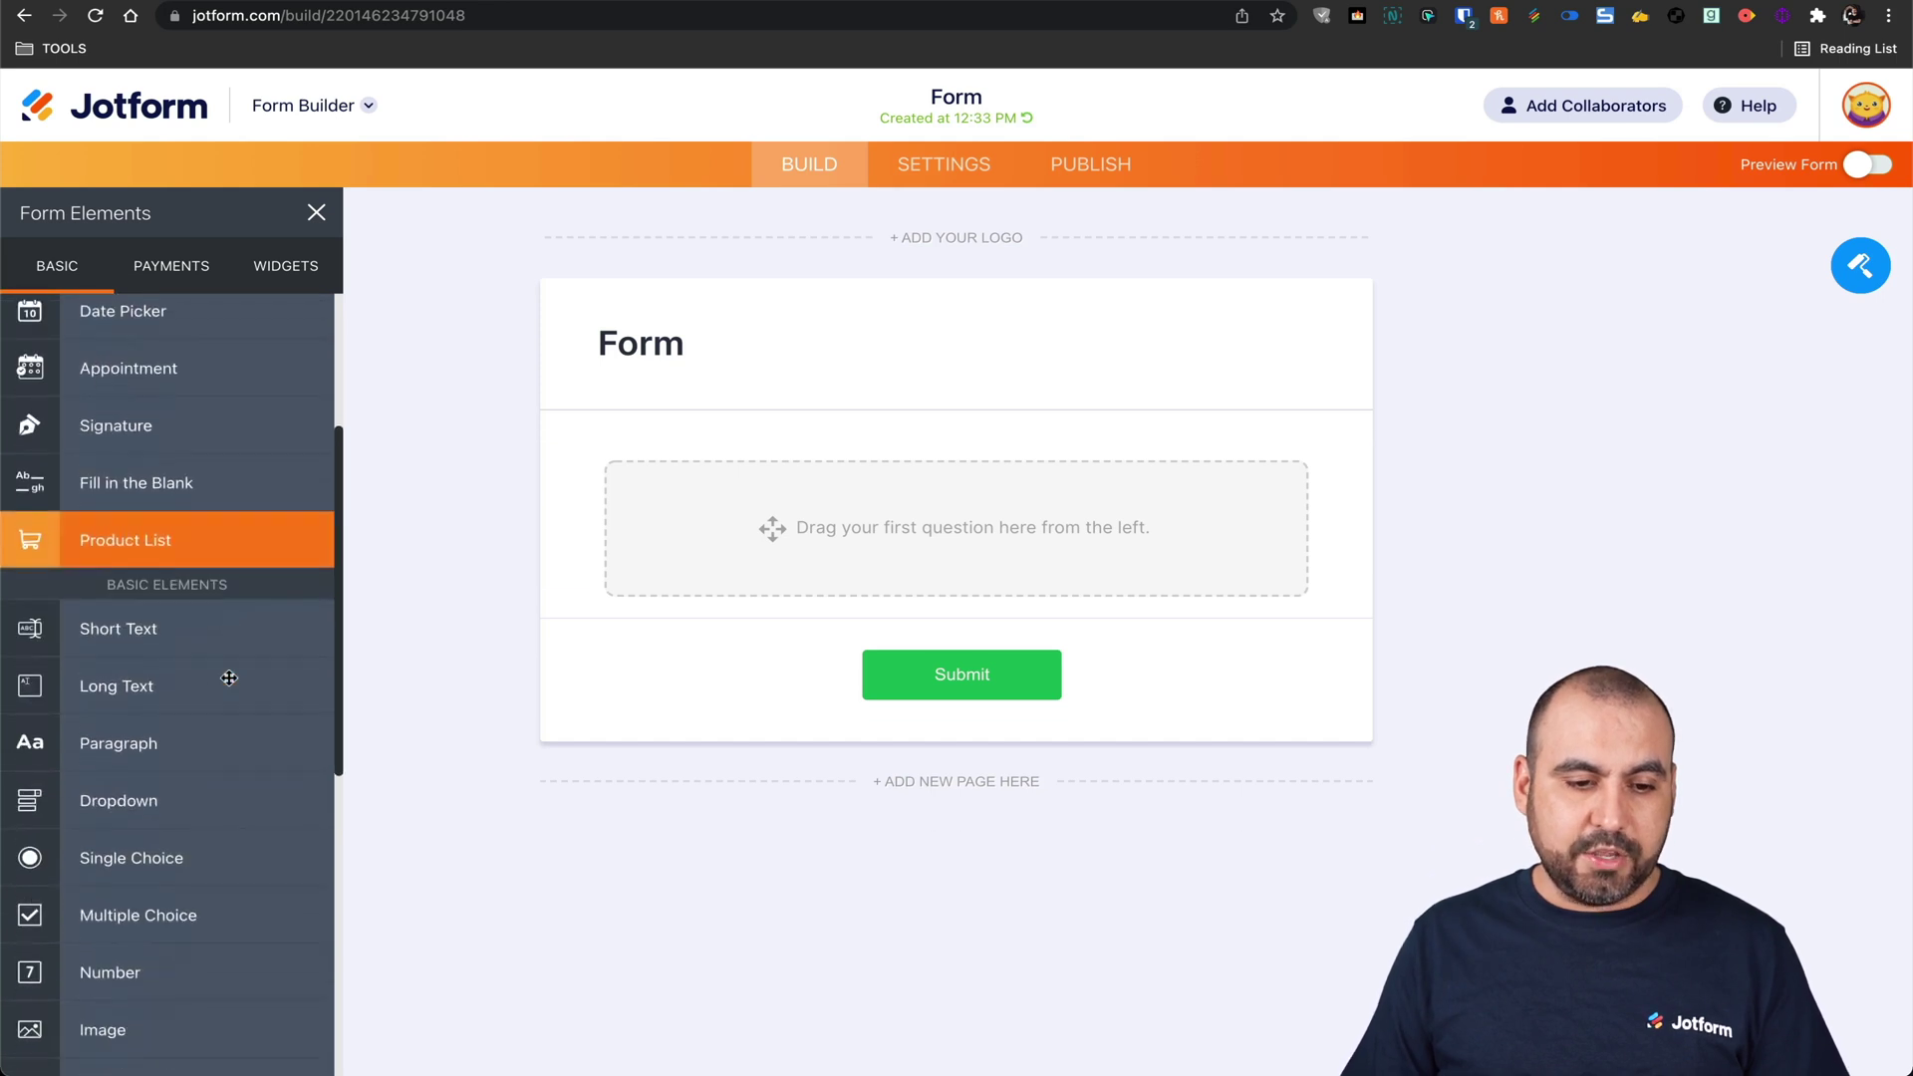
pyautogui.moveTo(165, 795); pyautogui.dragTo(927, 534)
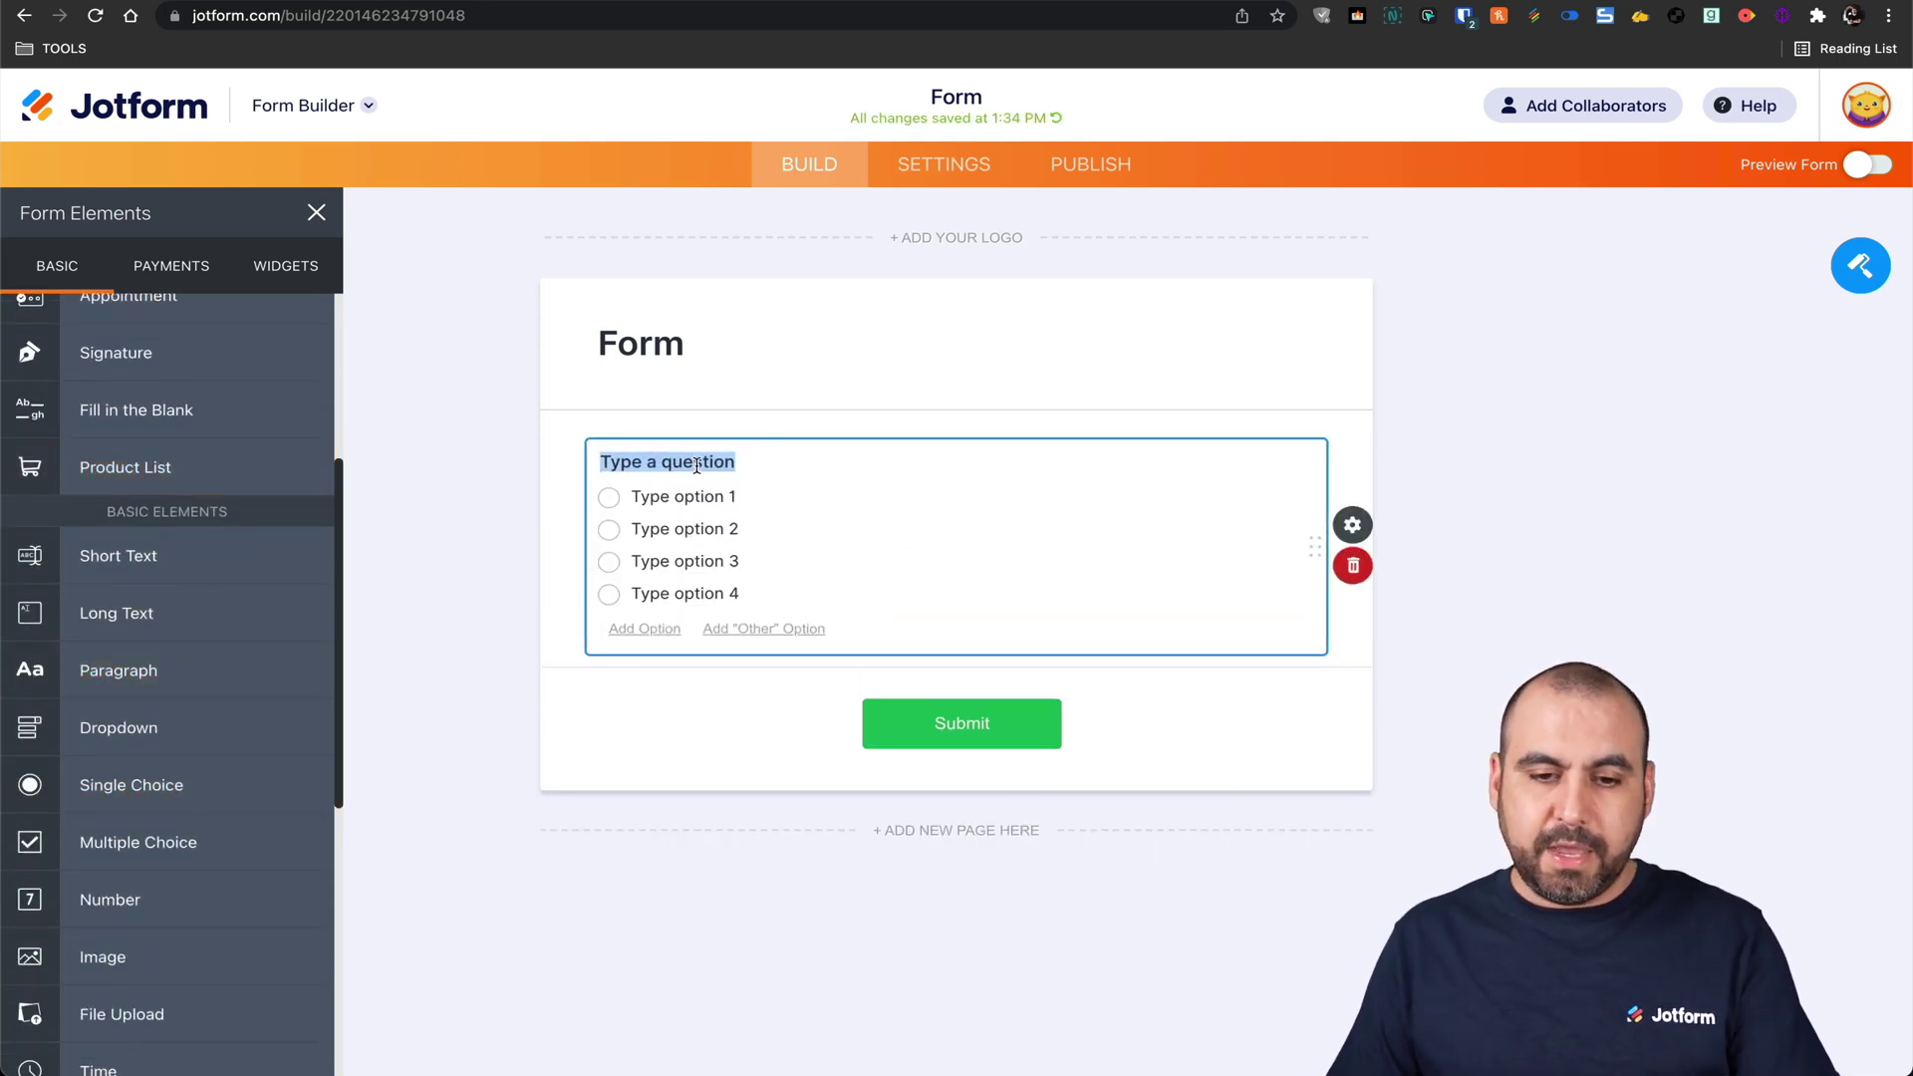
# Enter the question 'What is your favorite color?' and label the first option Green.
pyautogui.write('What is ')
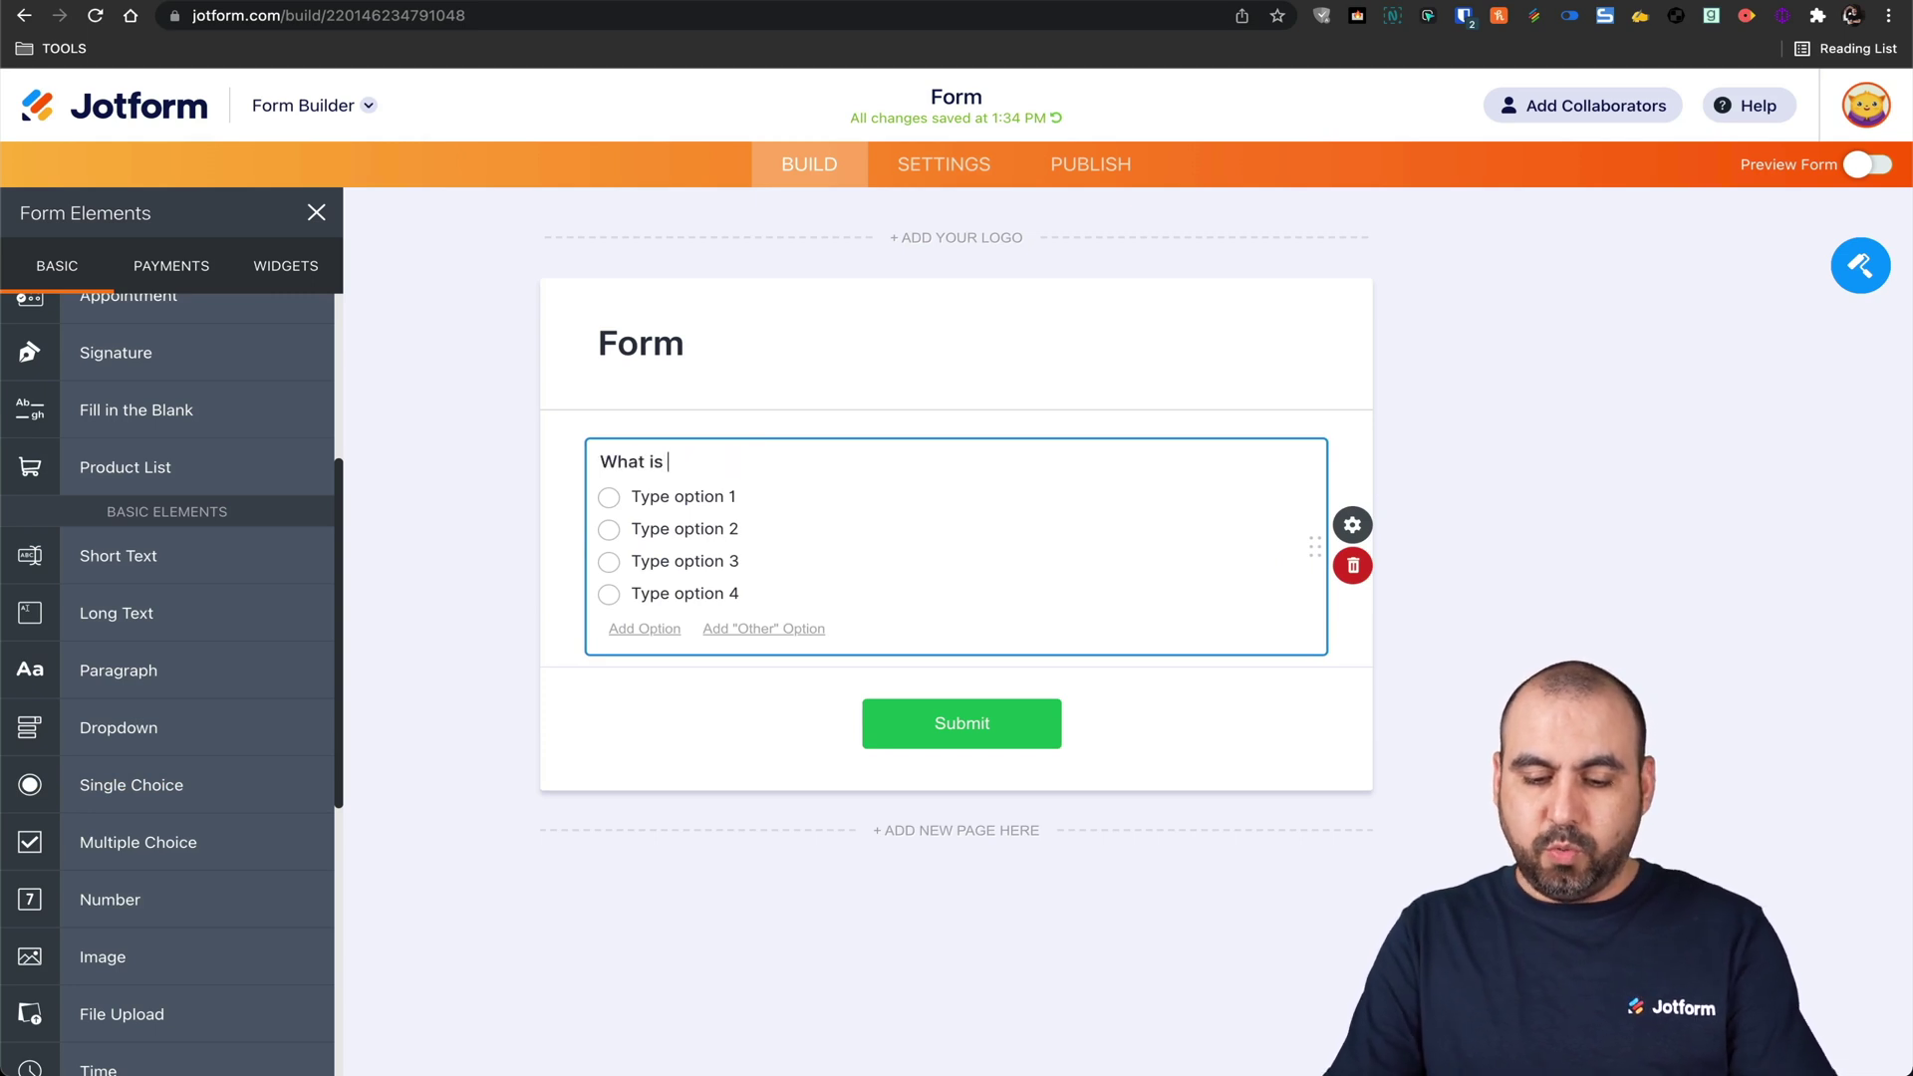
pyautogui.write('you')
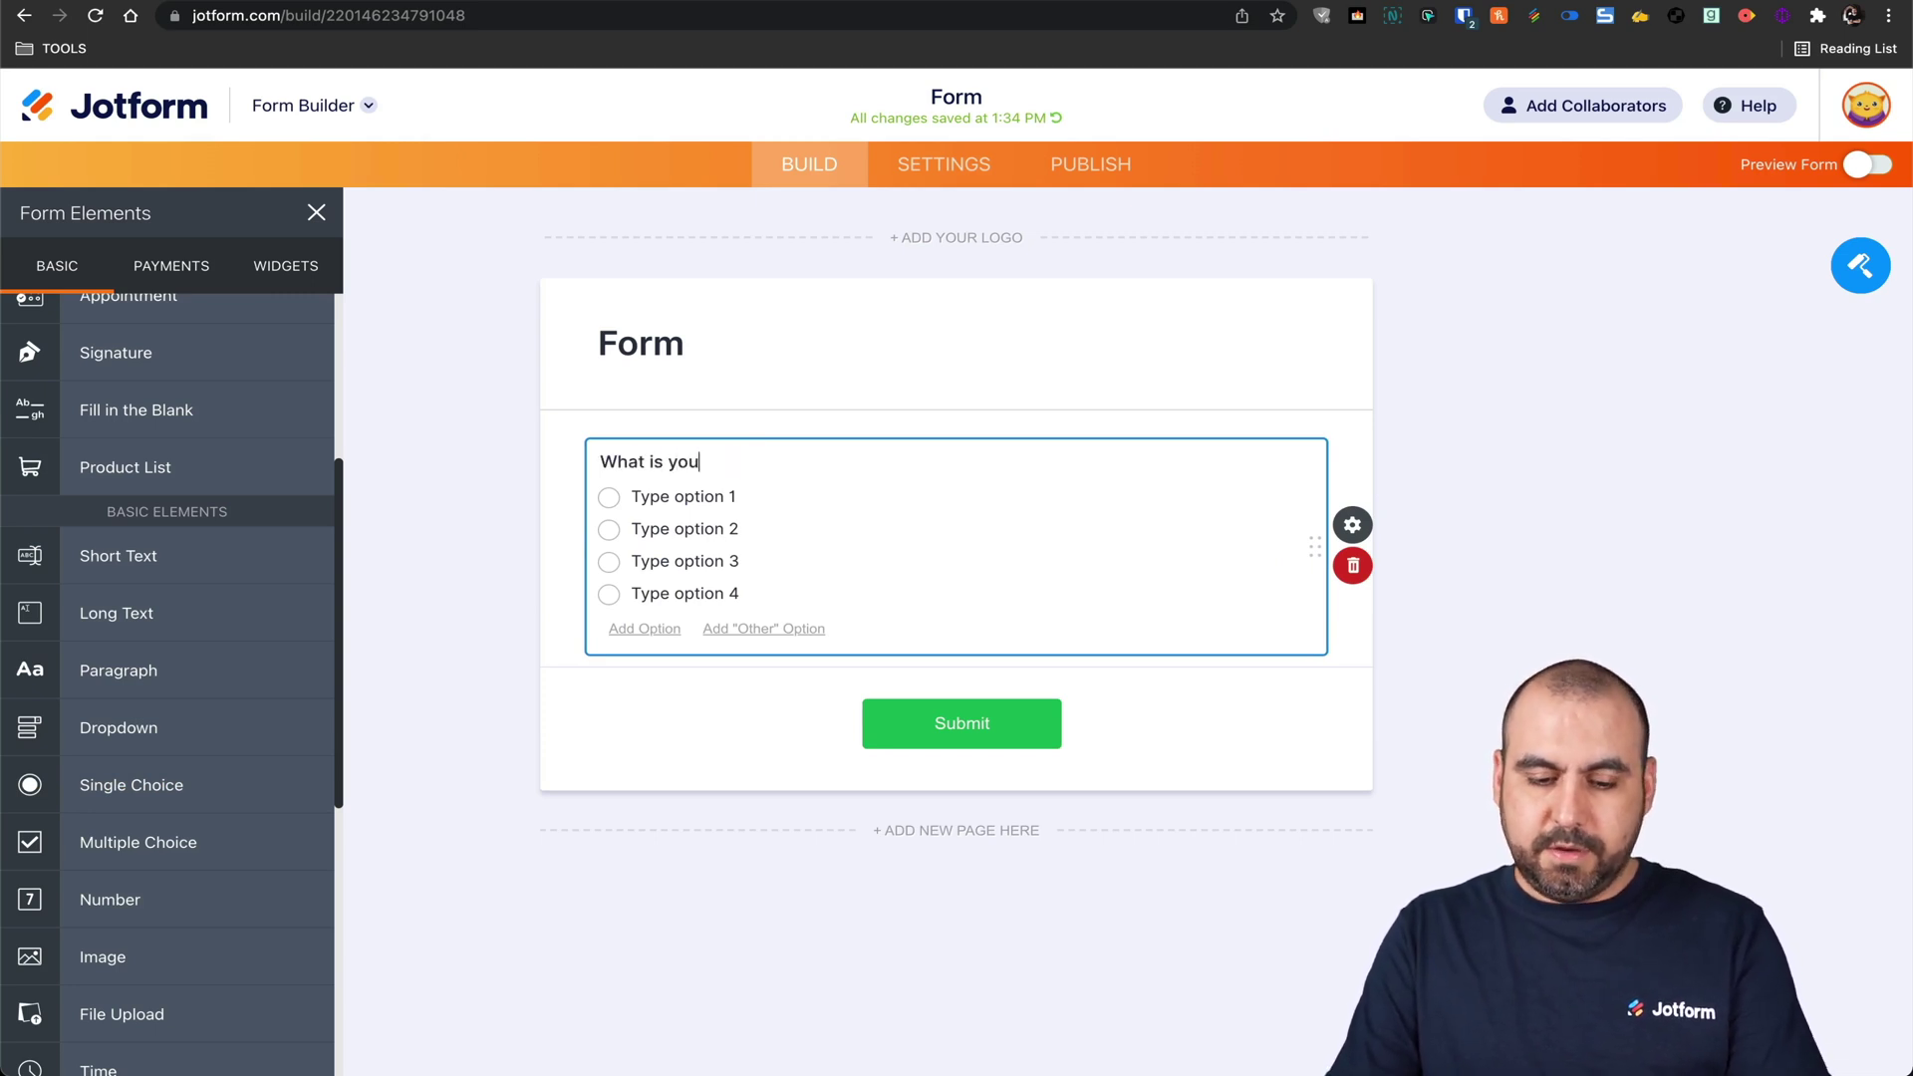
pyautogui.write('r favorite')
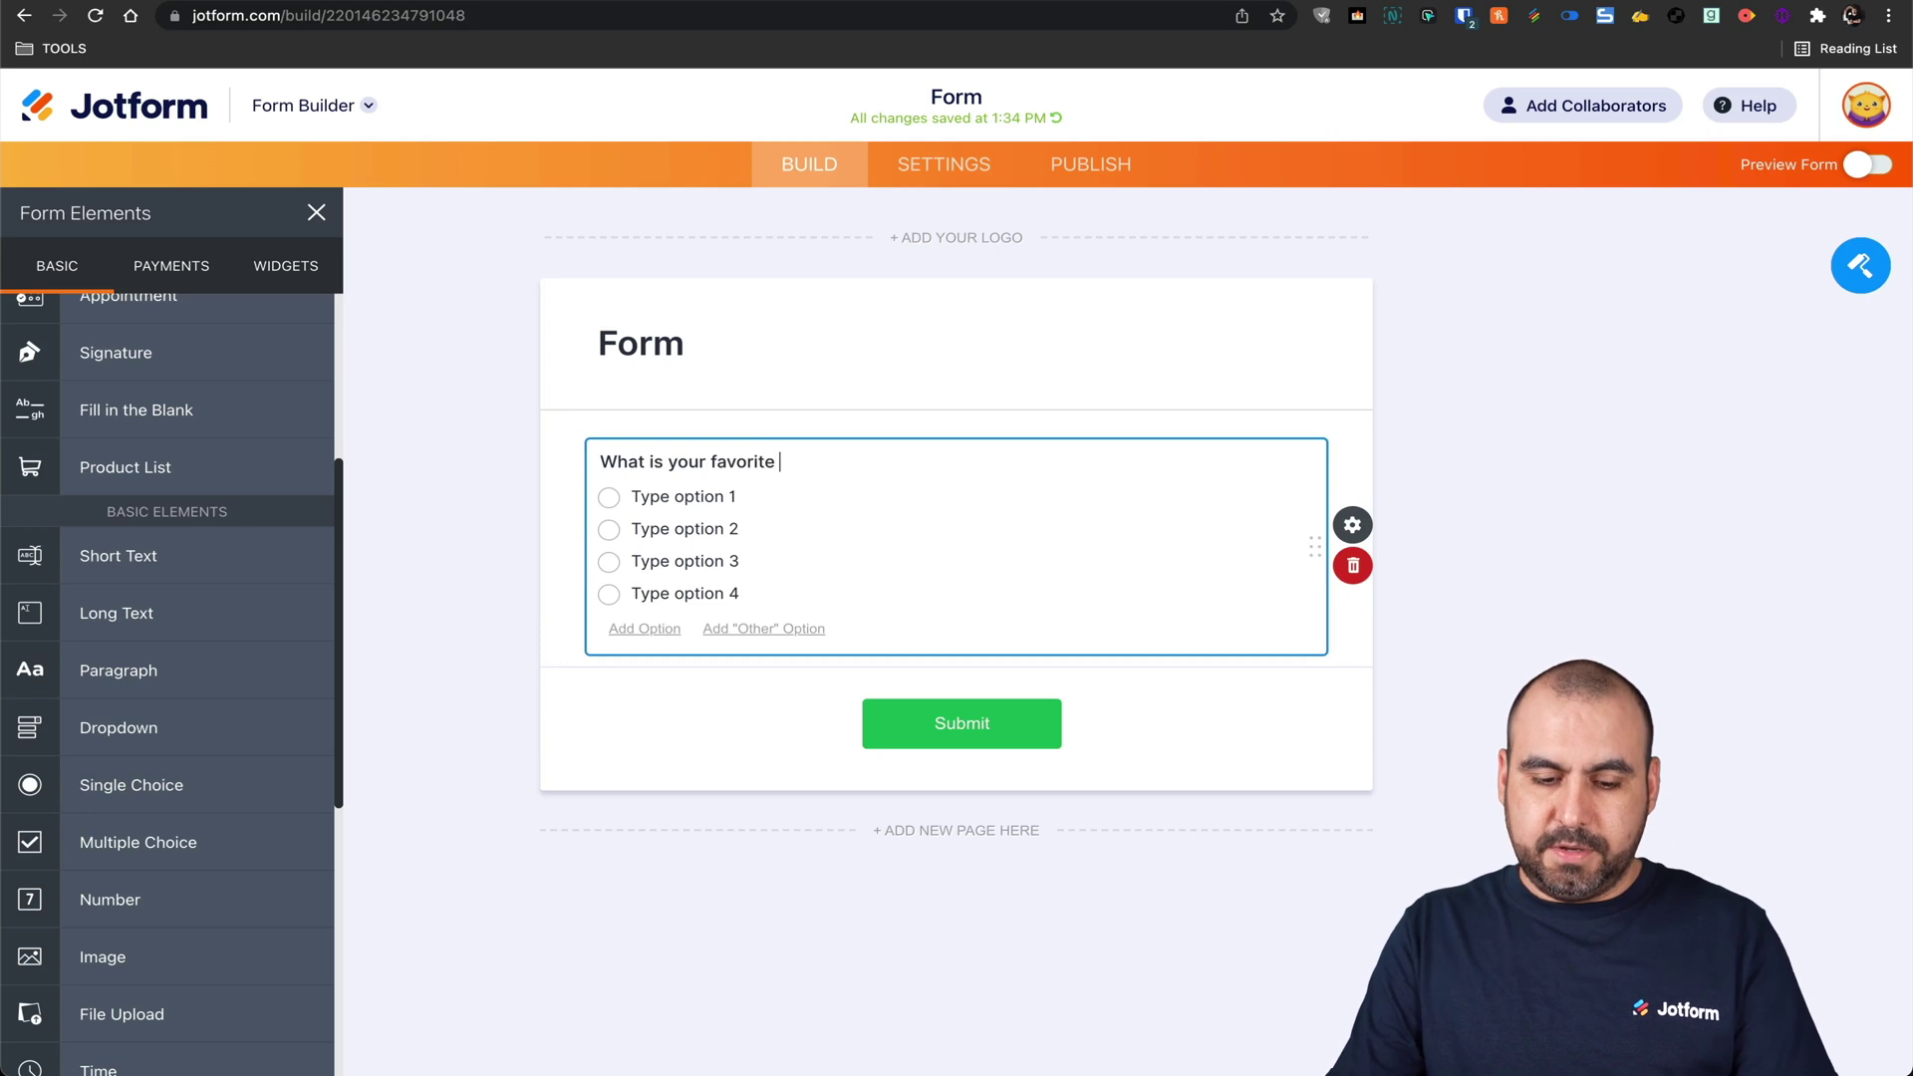
pyautogui.write(' color?')
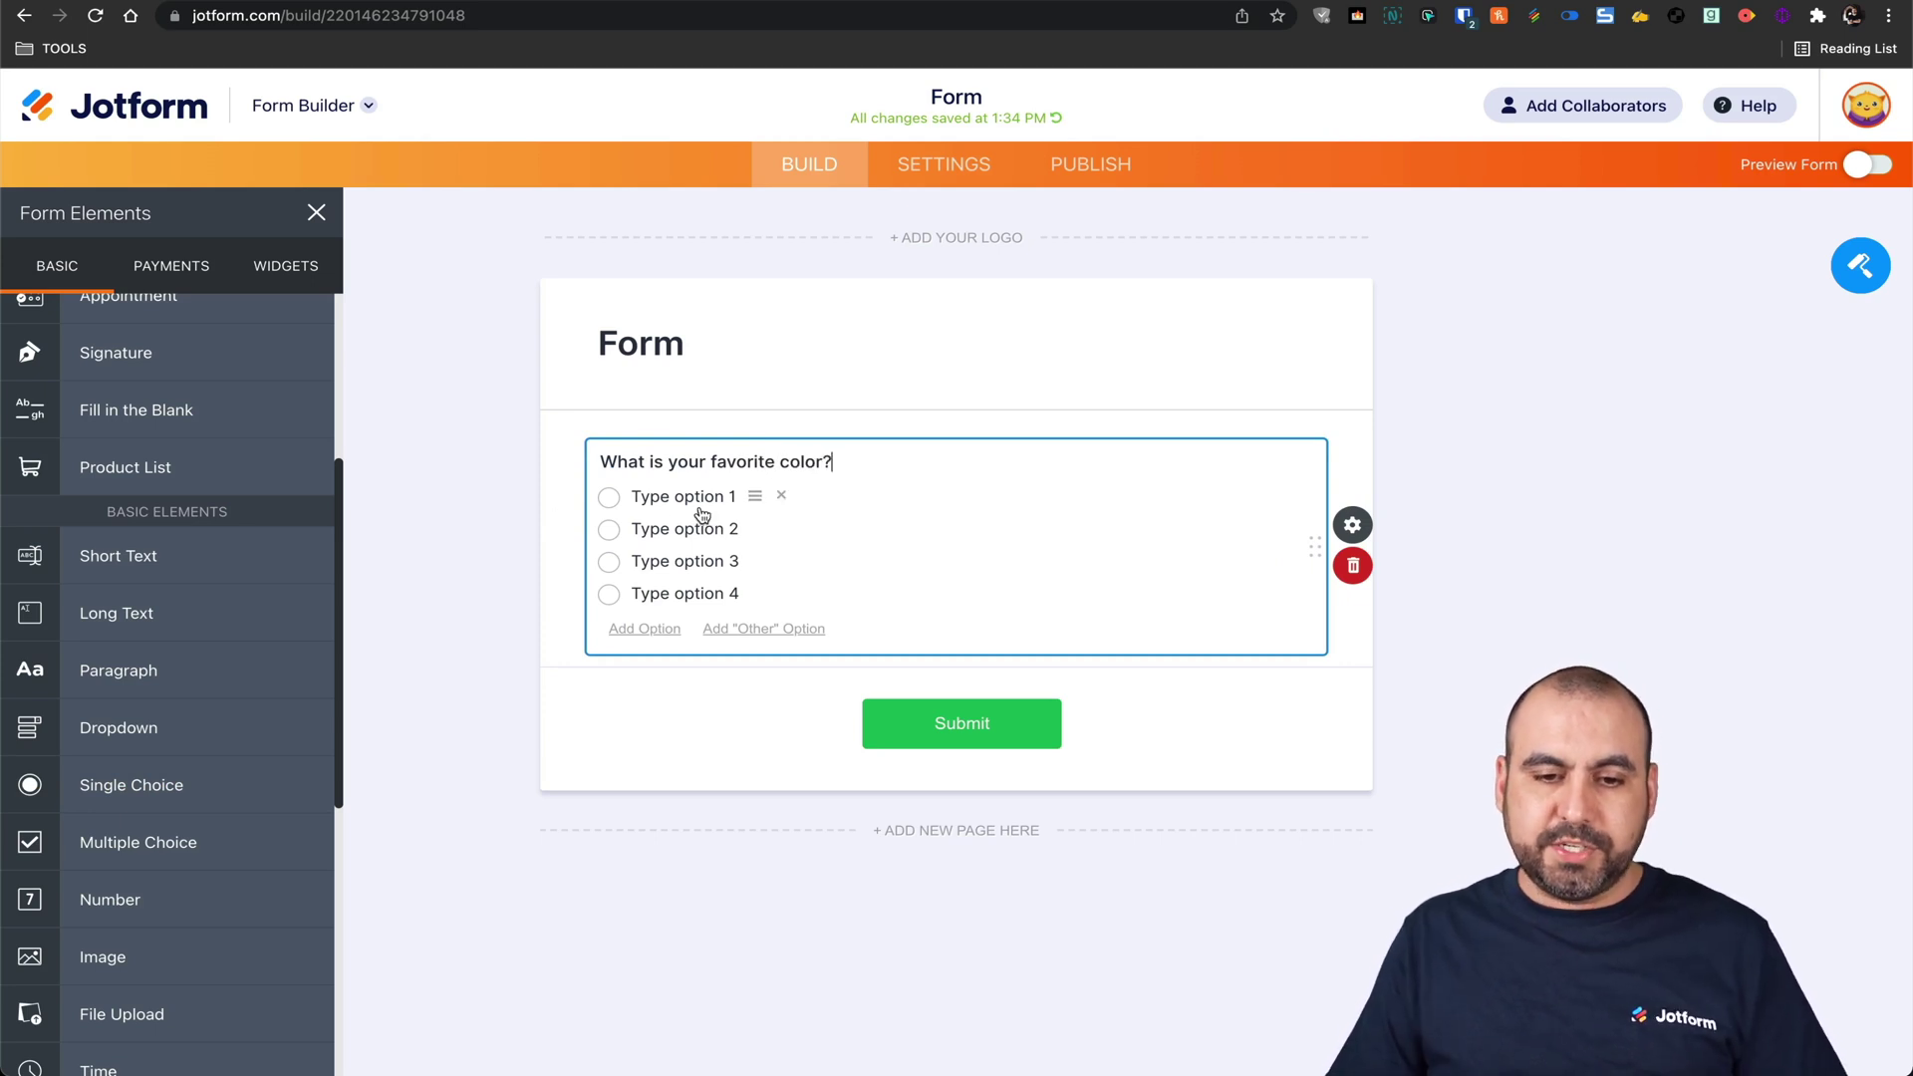
pyautogui.click(705, 498)
pyautogui.write('Gr')
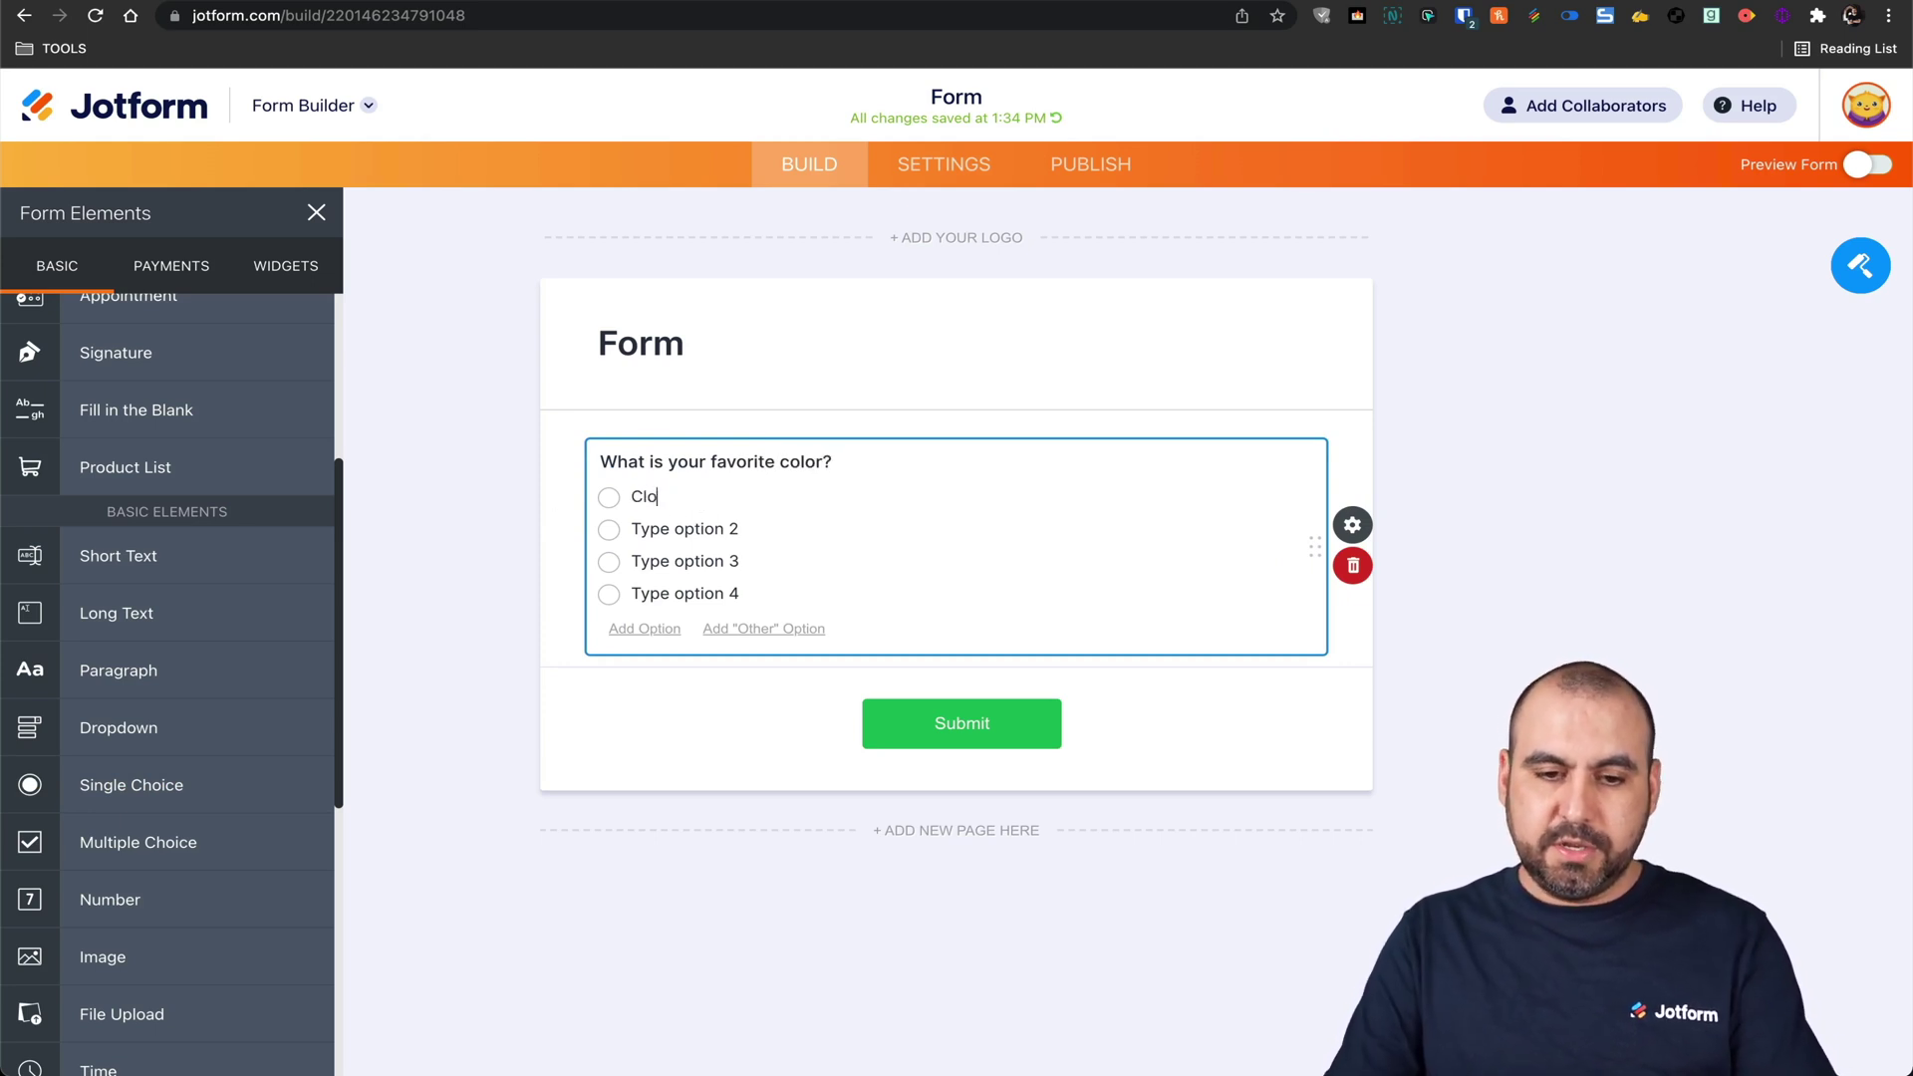
pyautogui.press('BackSpace')
pyautogui.press('BackSpace')
pyautogui.write('Green')
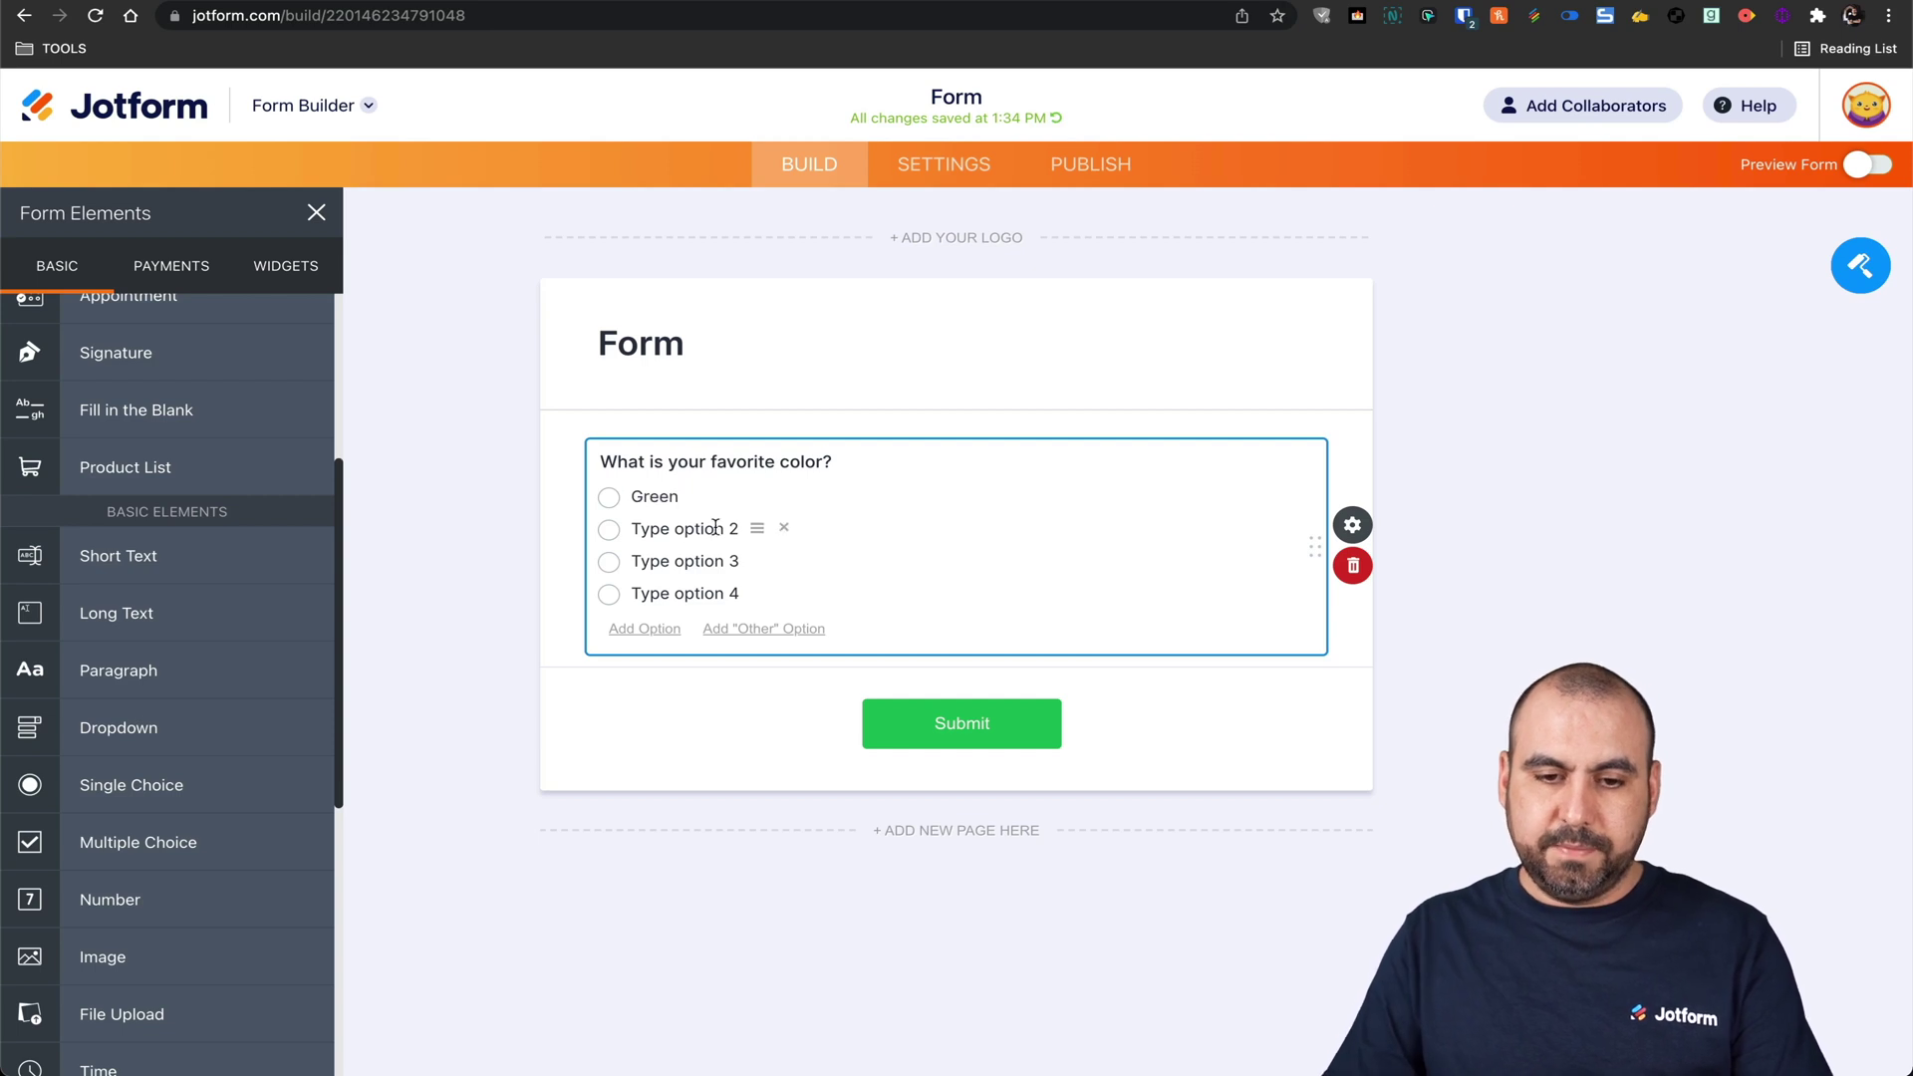
# Label the remaining options Blue, Red and Yellow, then select the form title.
pyautogui.click(675, 531)
pyautogui.write('Blo')
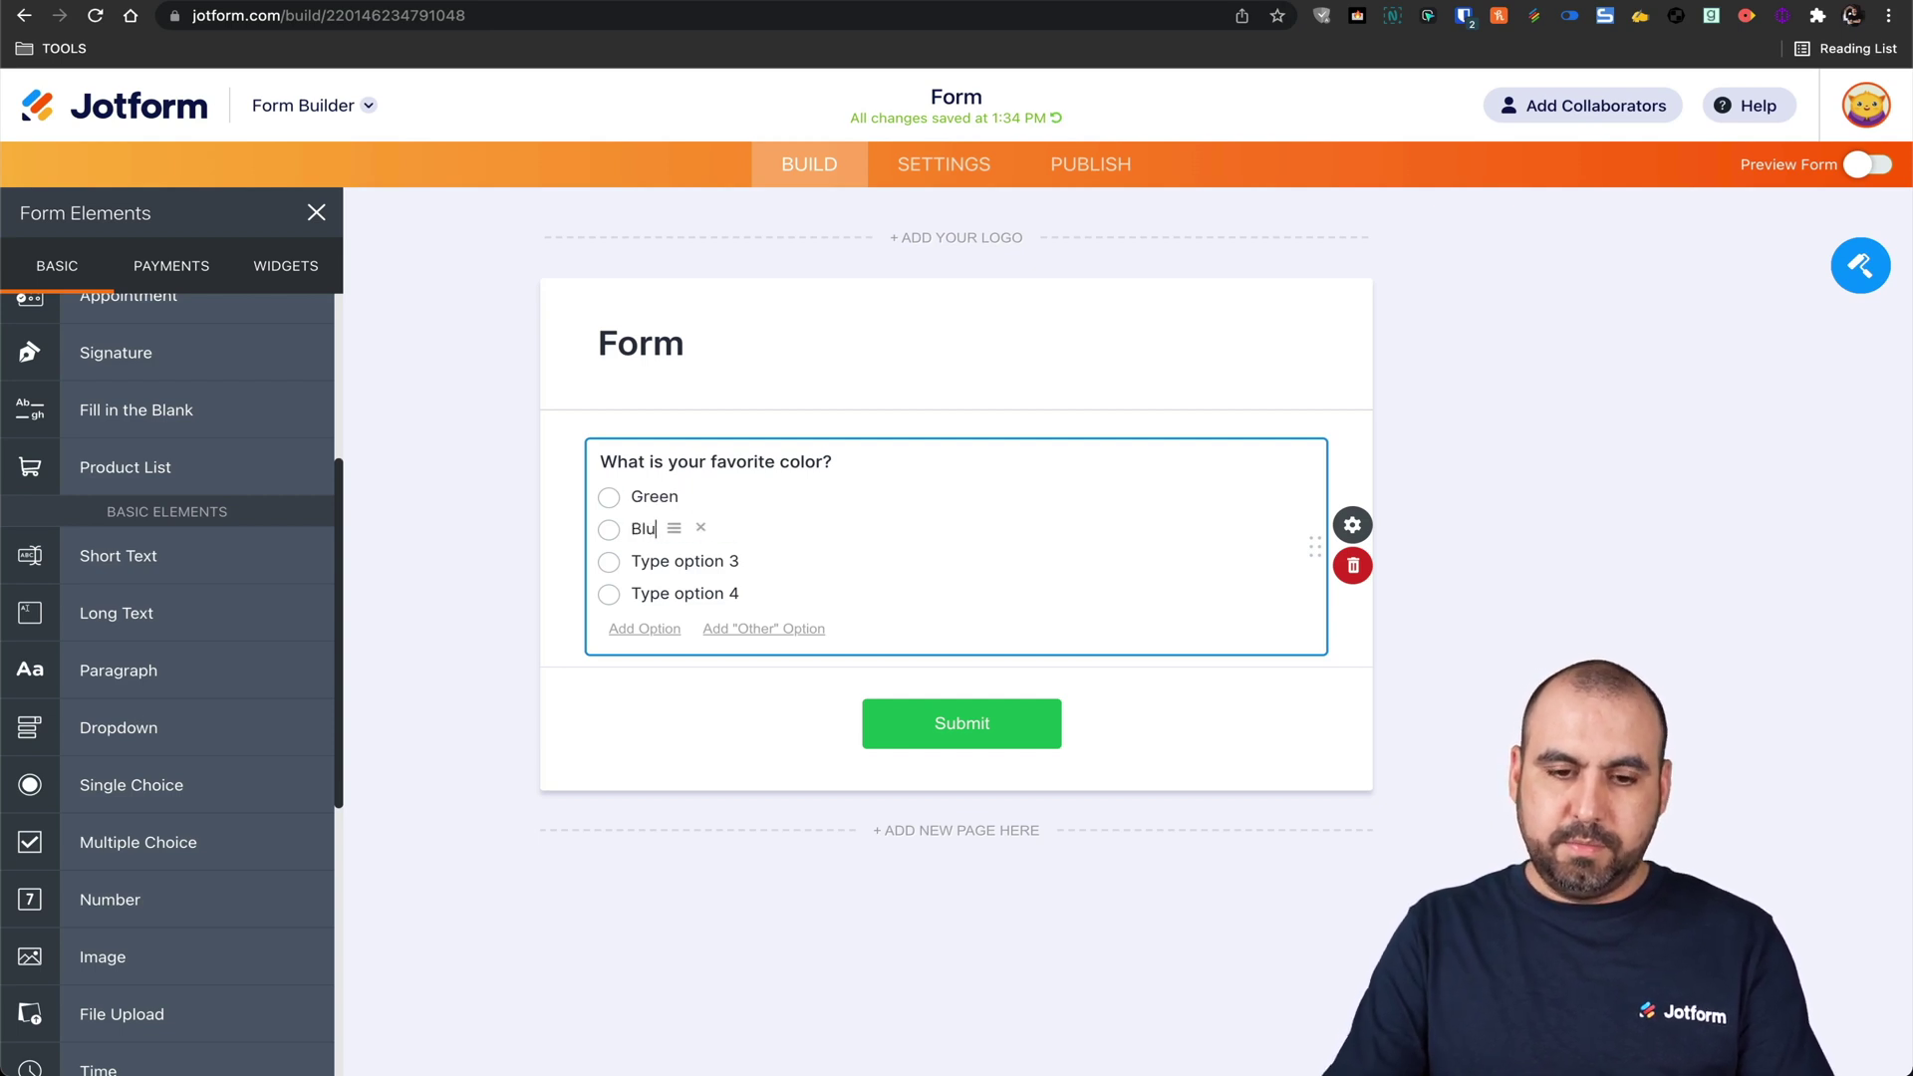
pyautogui.write('e')
pyautogui.click(694, 558)
pyautogui.write('Re')
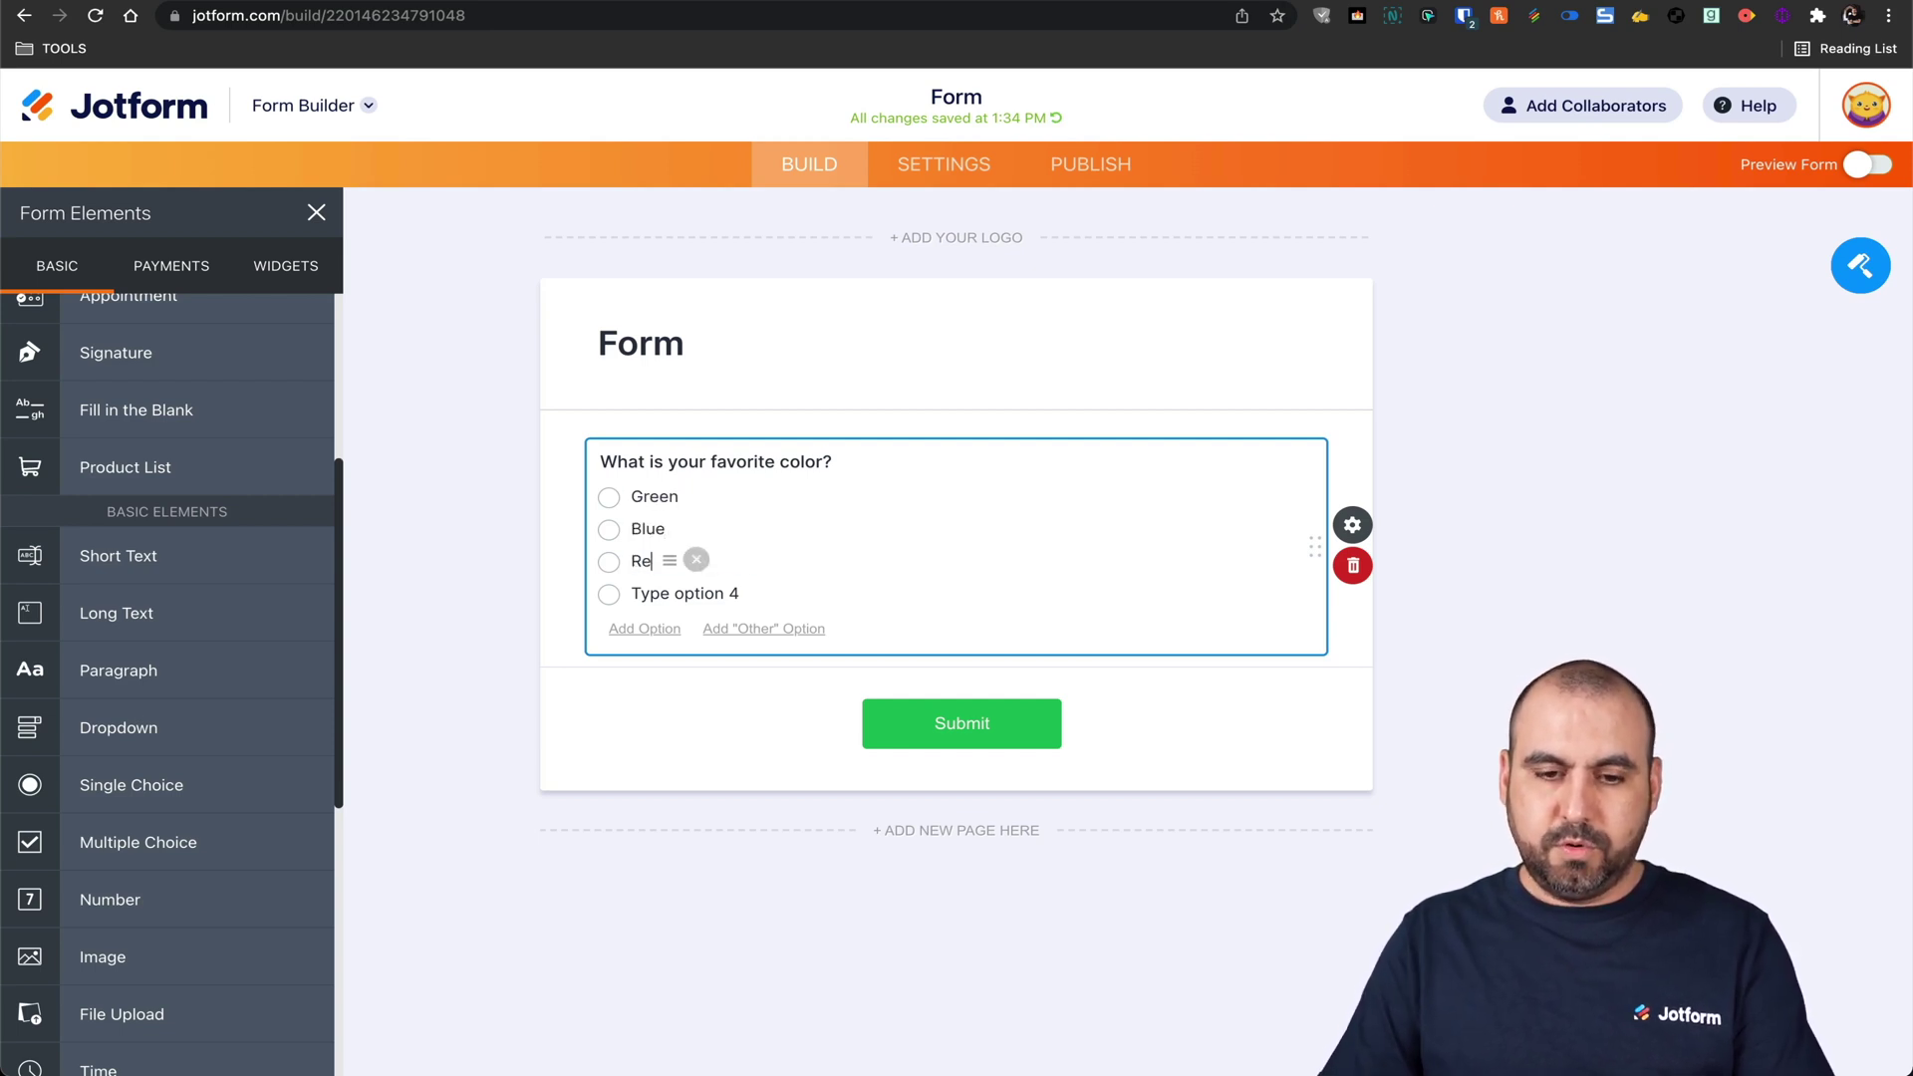
pyautogui.write('d')
pyautogui.click(694, 593)
pyautogui.write('Yell')
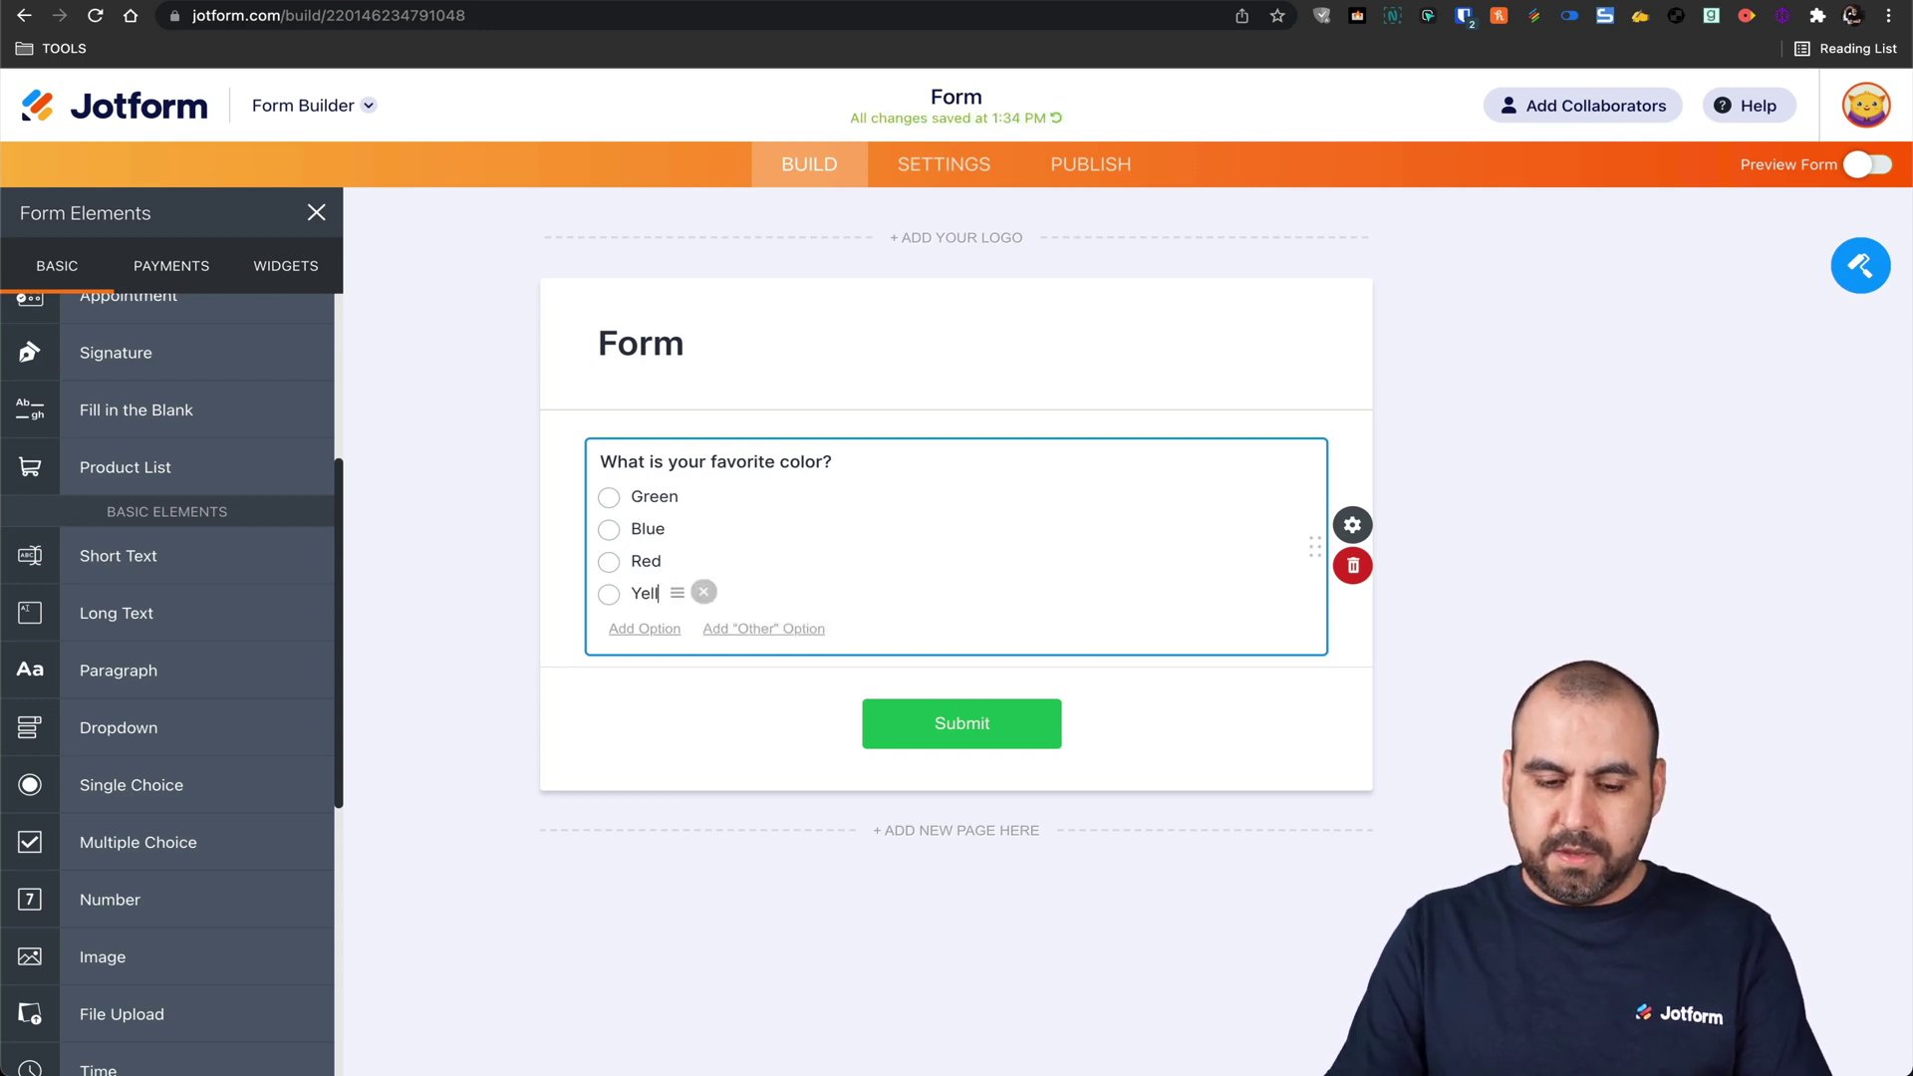
pyautogui.write('ow')
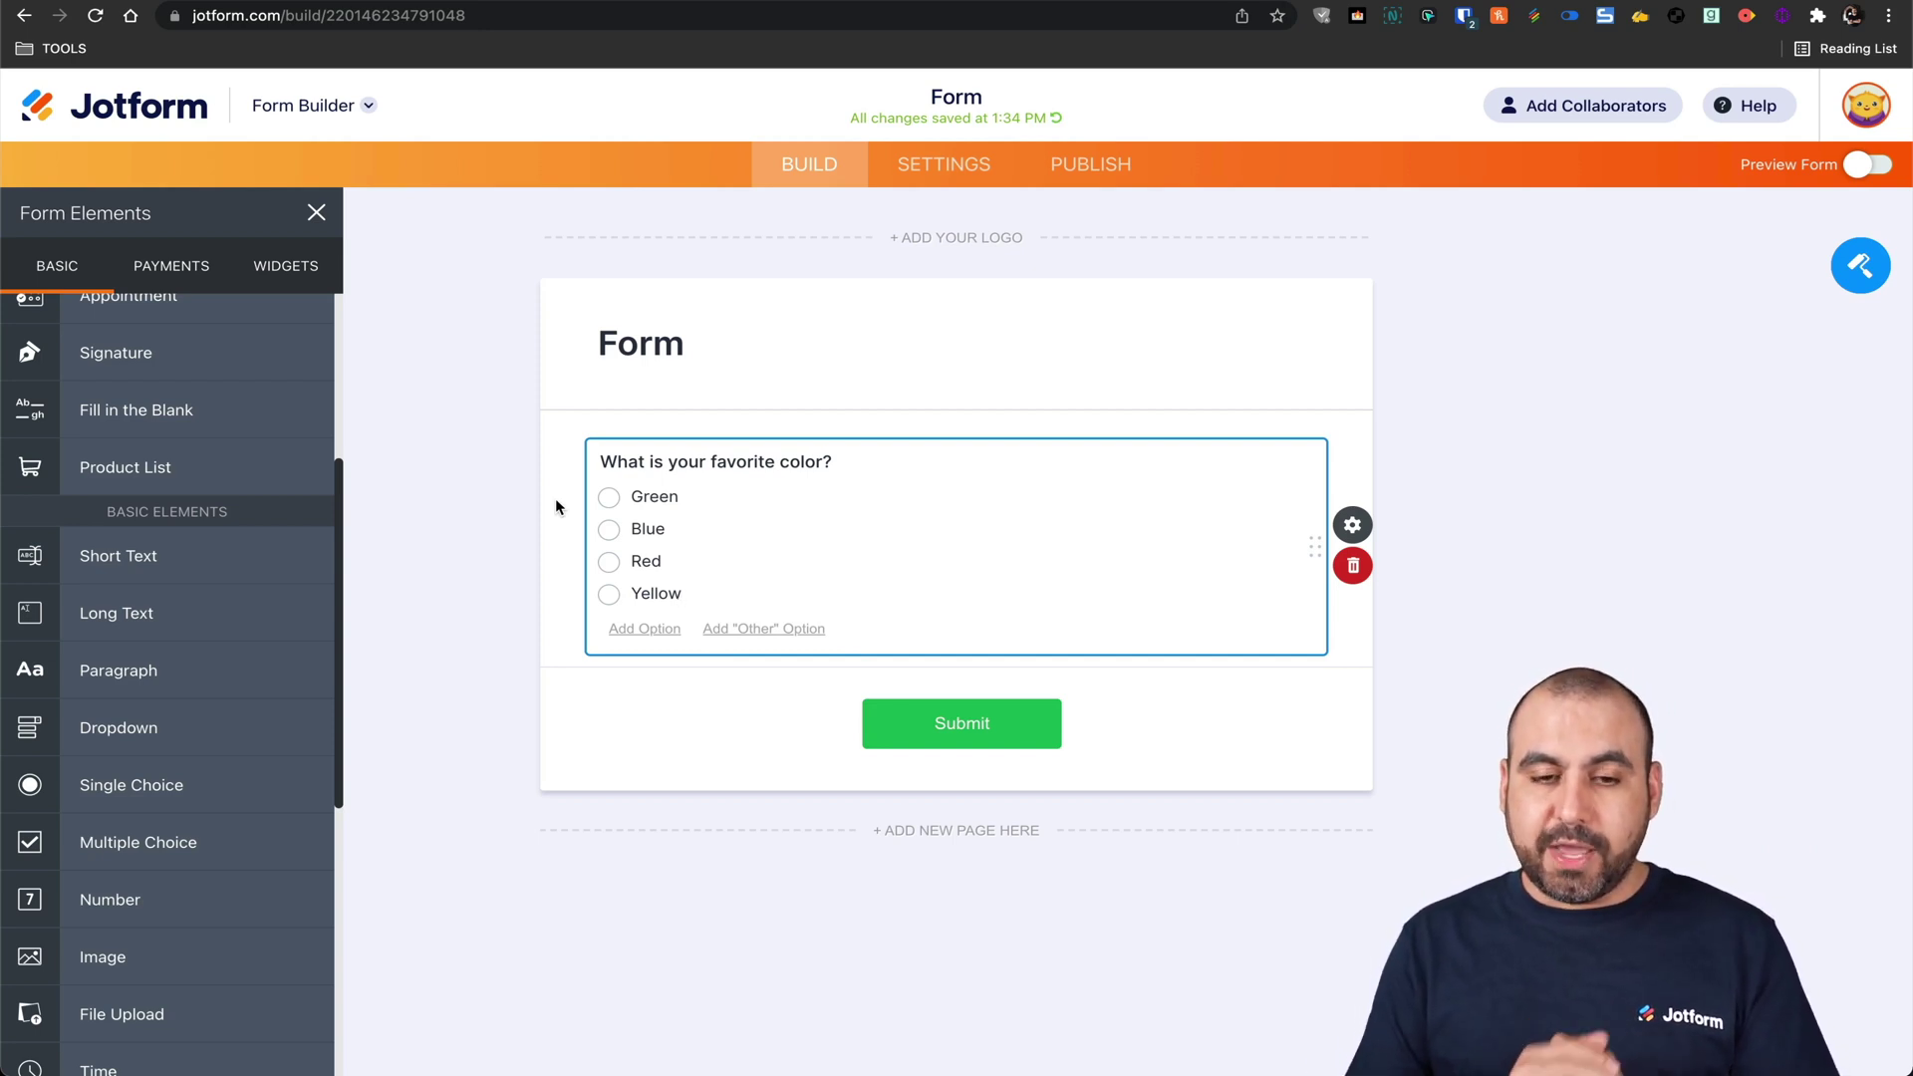
pyautogui.doubleClick(632, 347)
# Rename the form to Poll, open it live and submit a test vote for Blue.
pyautogui.write('Poll')
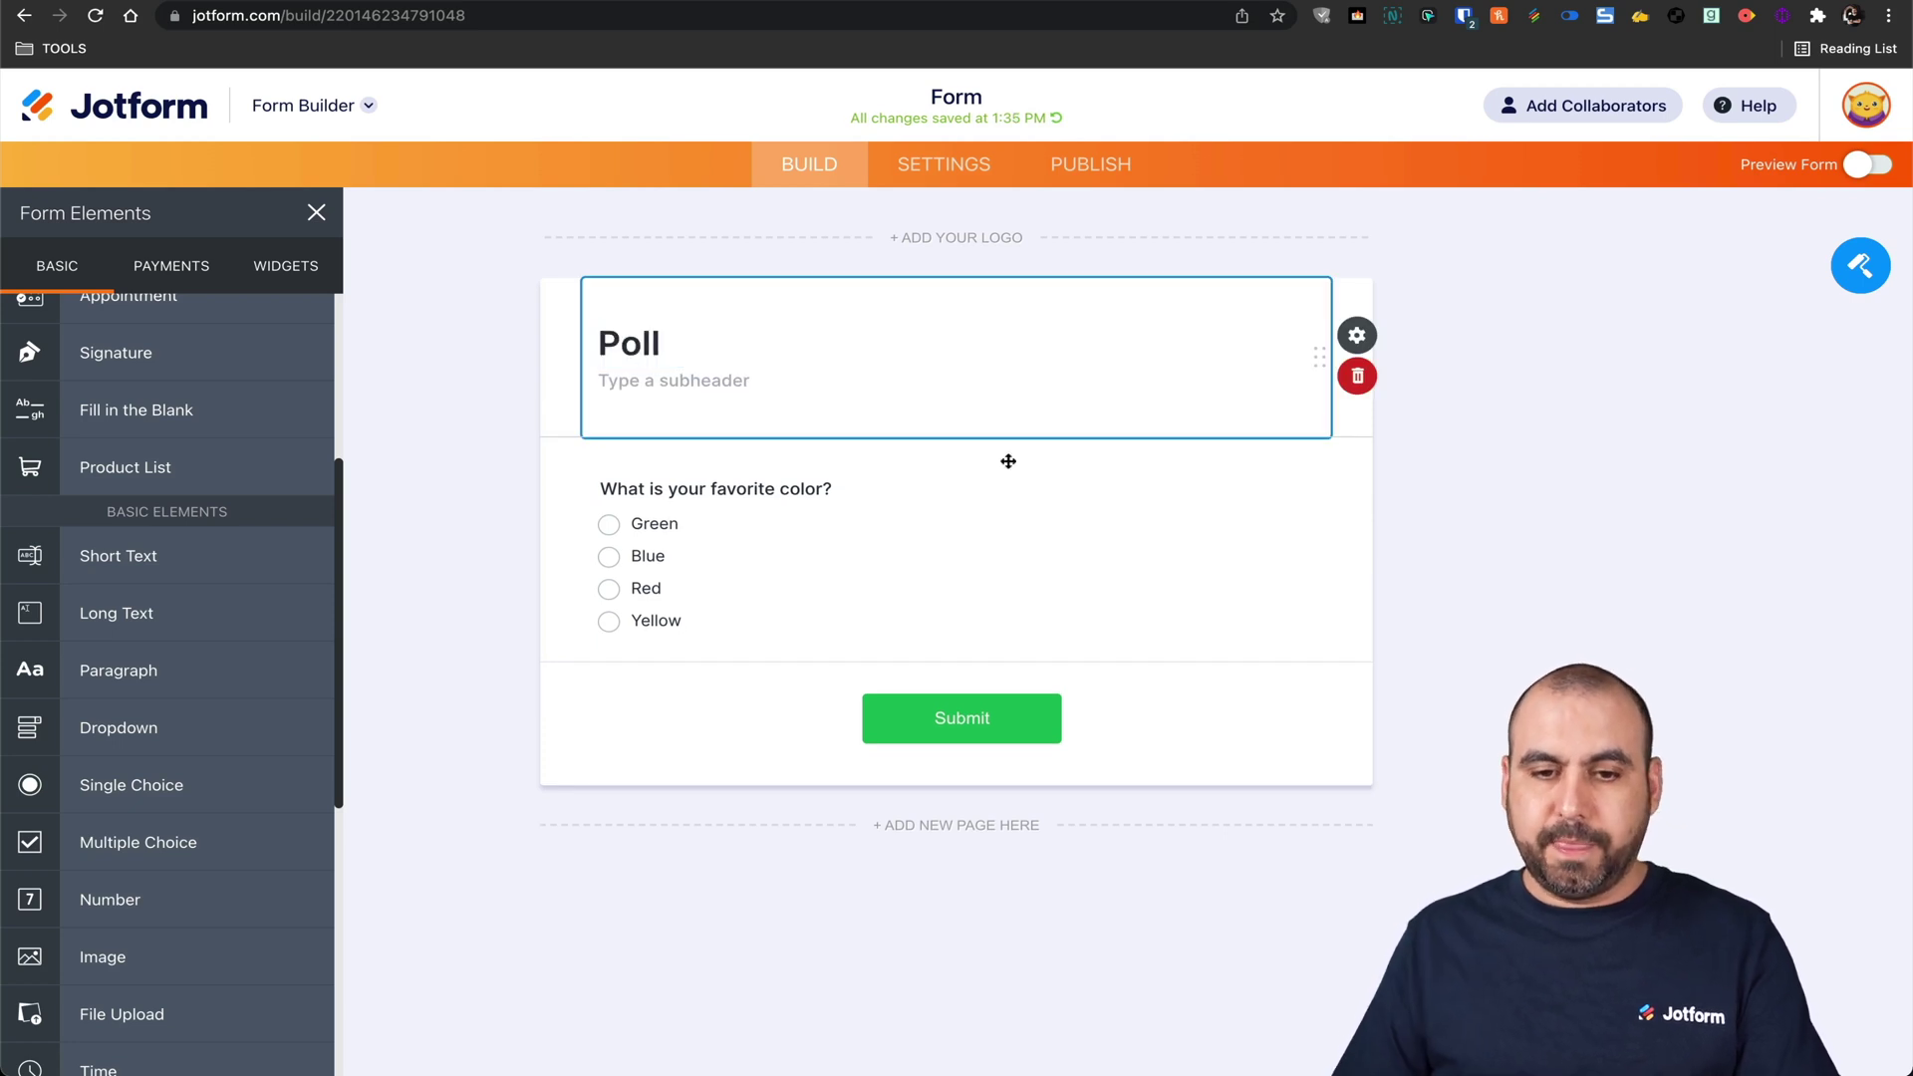
pyautogui.click(1096, 165)
pyautogui.click(1065, 446)
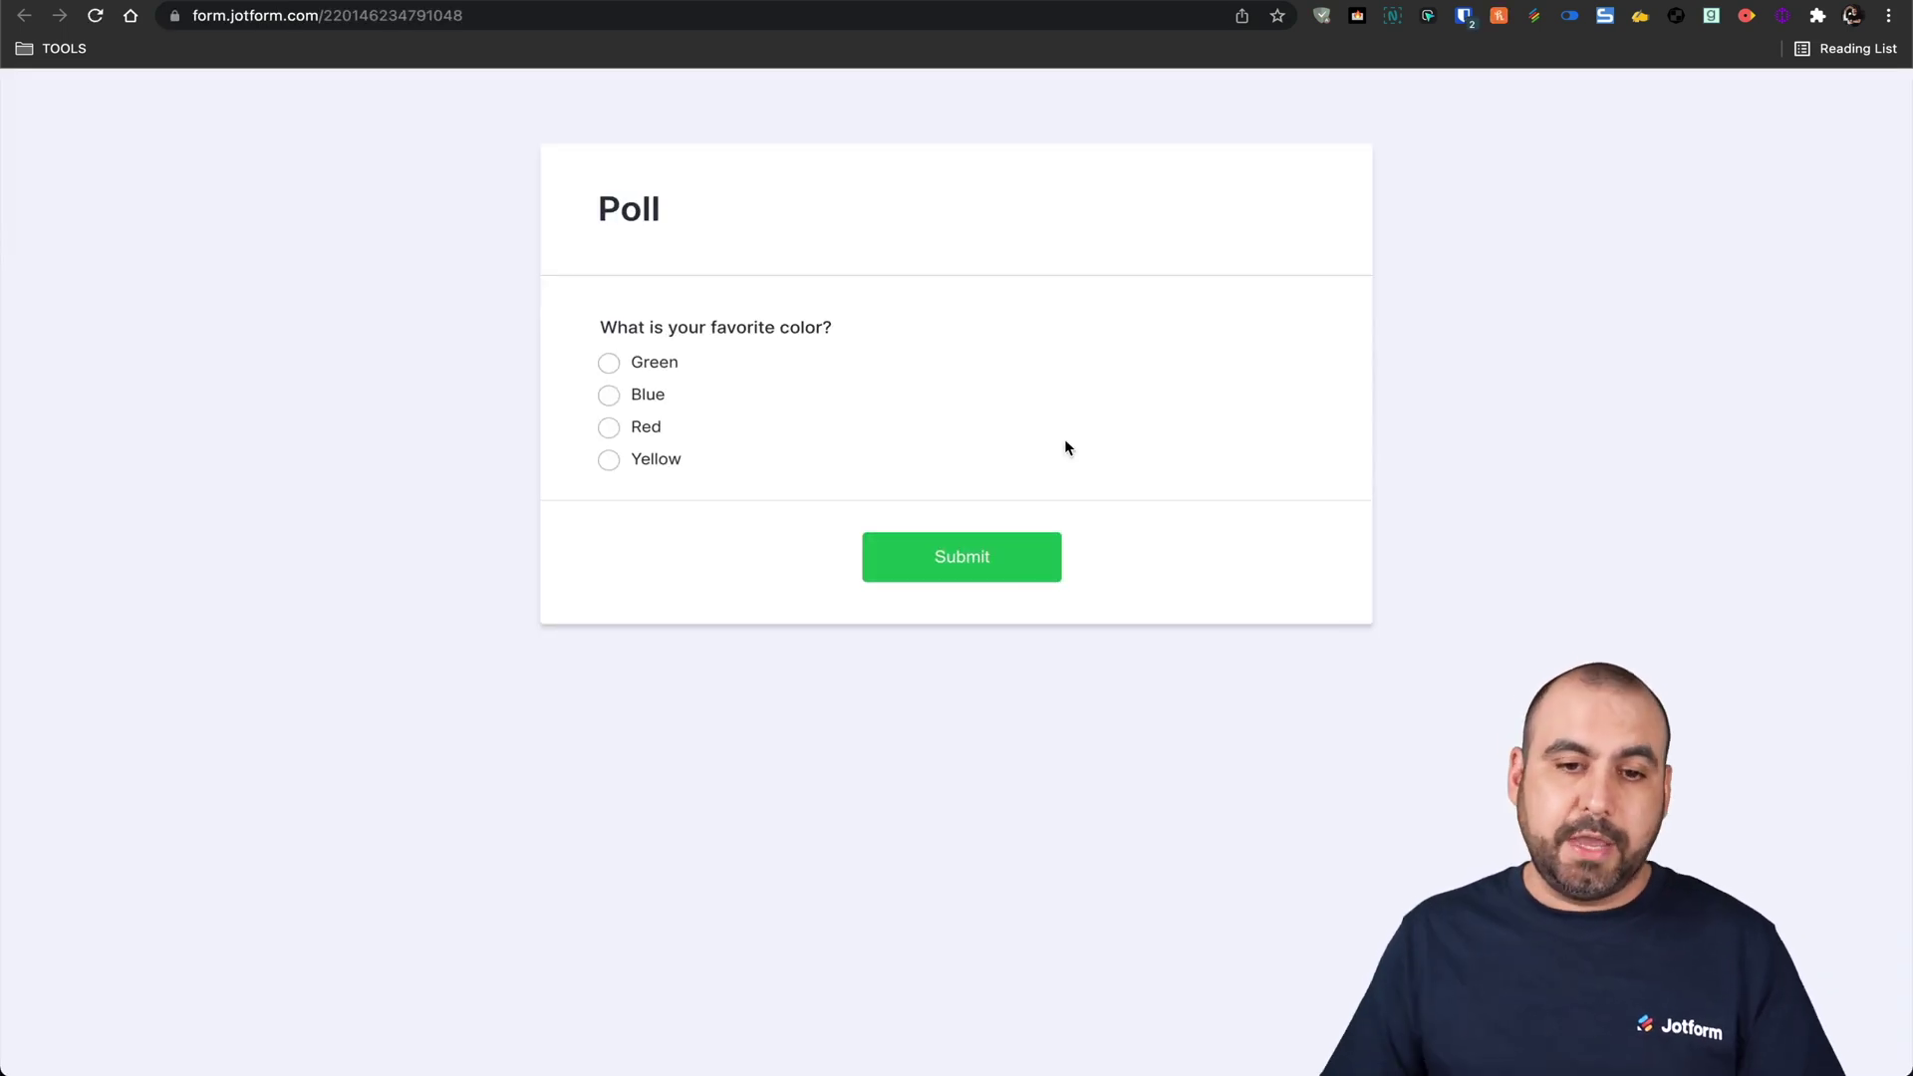
pyautogui.click(608, 396)
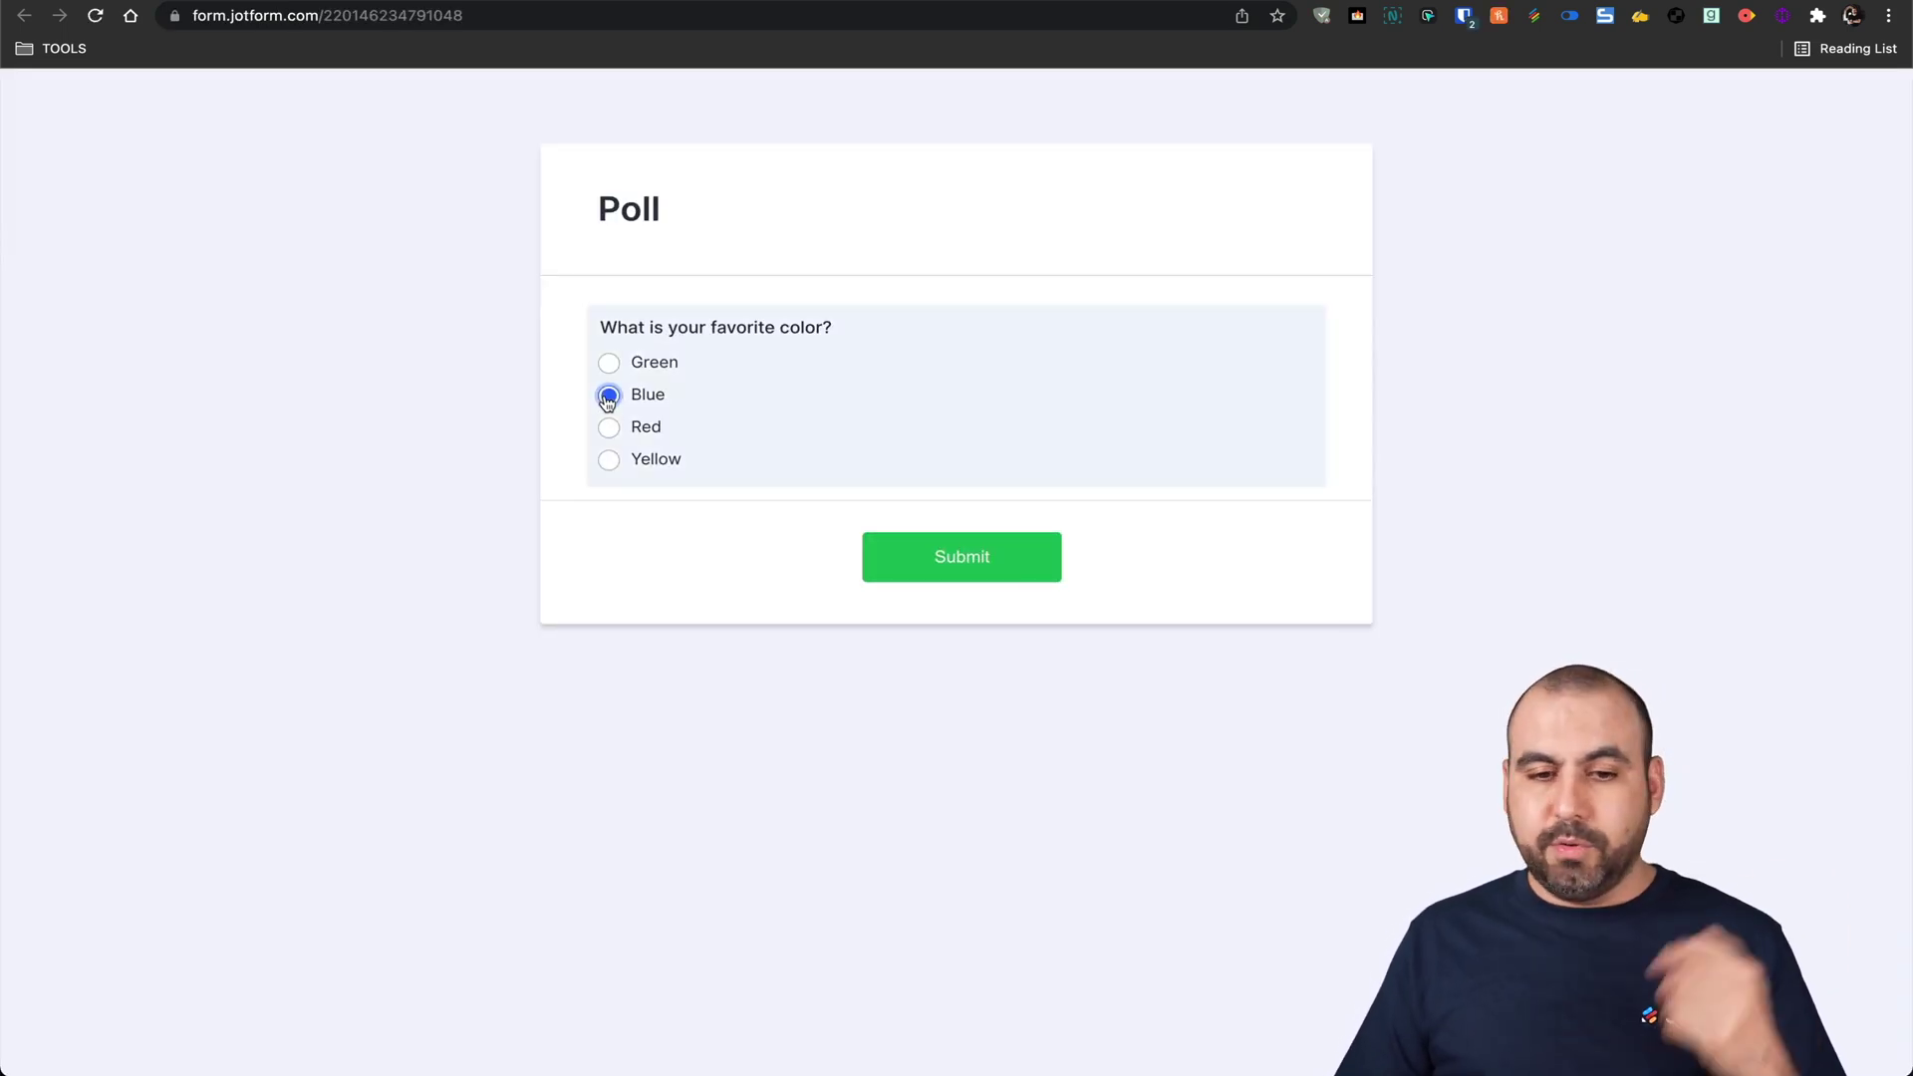
pyautogui.click(953, 571)
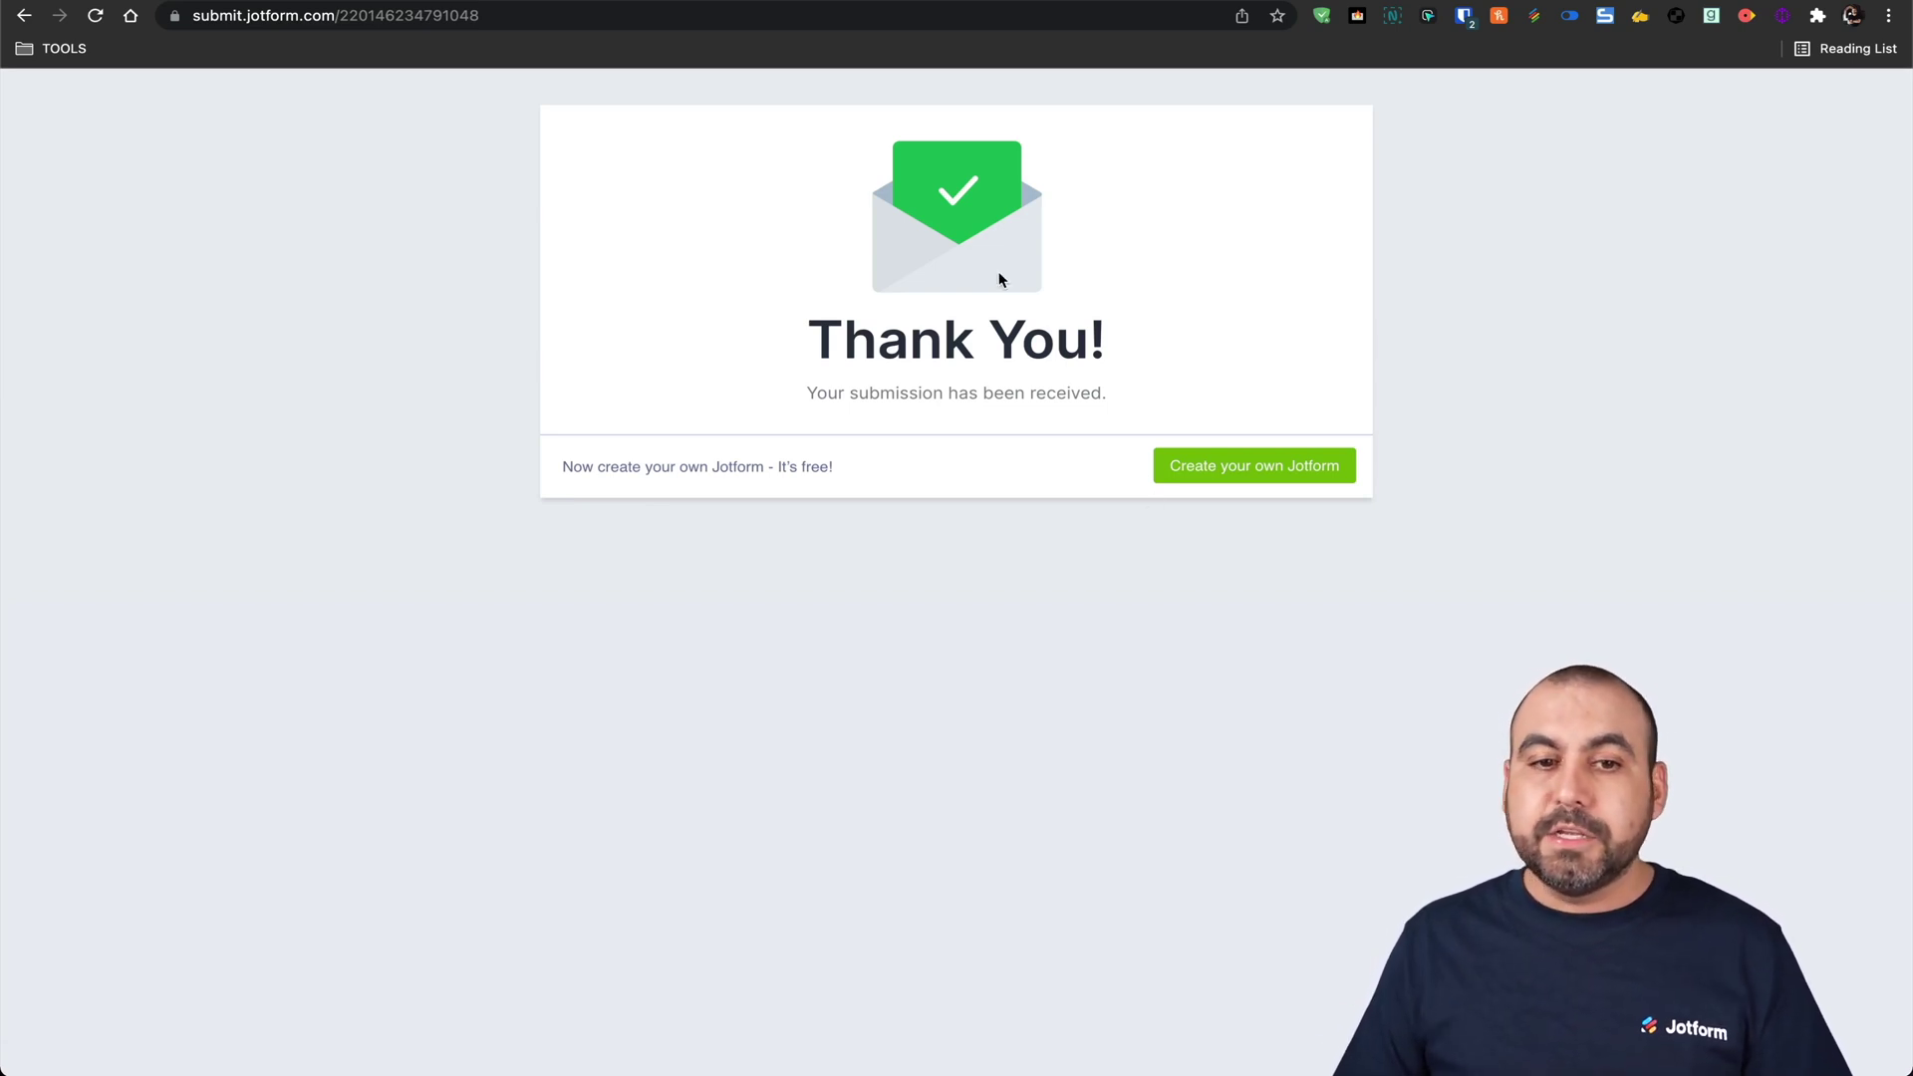
# Go to jotpoll.com and pick the Poll form from the Form List.
pyautogui.click(623, 19)
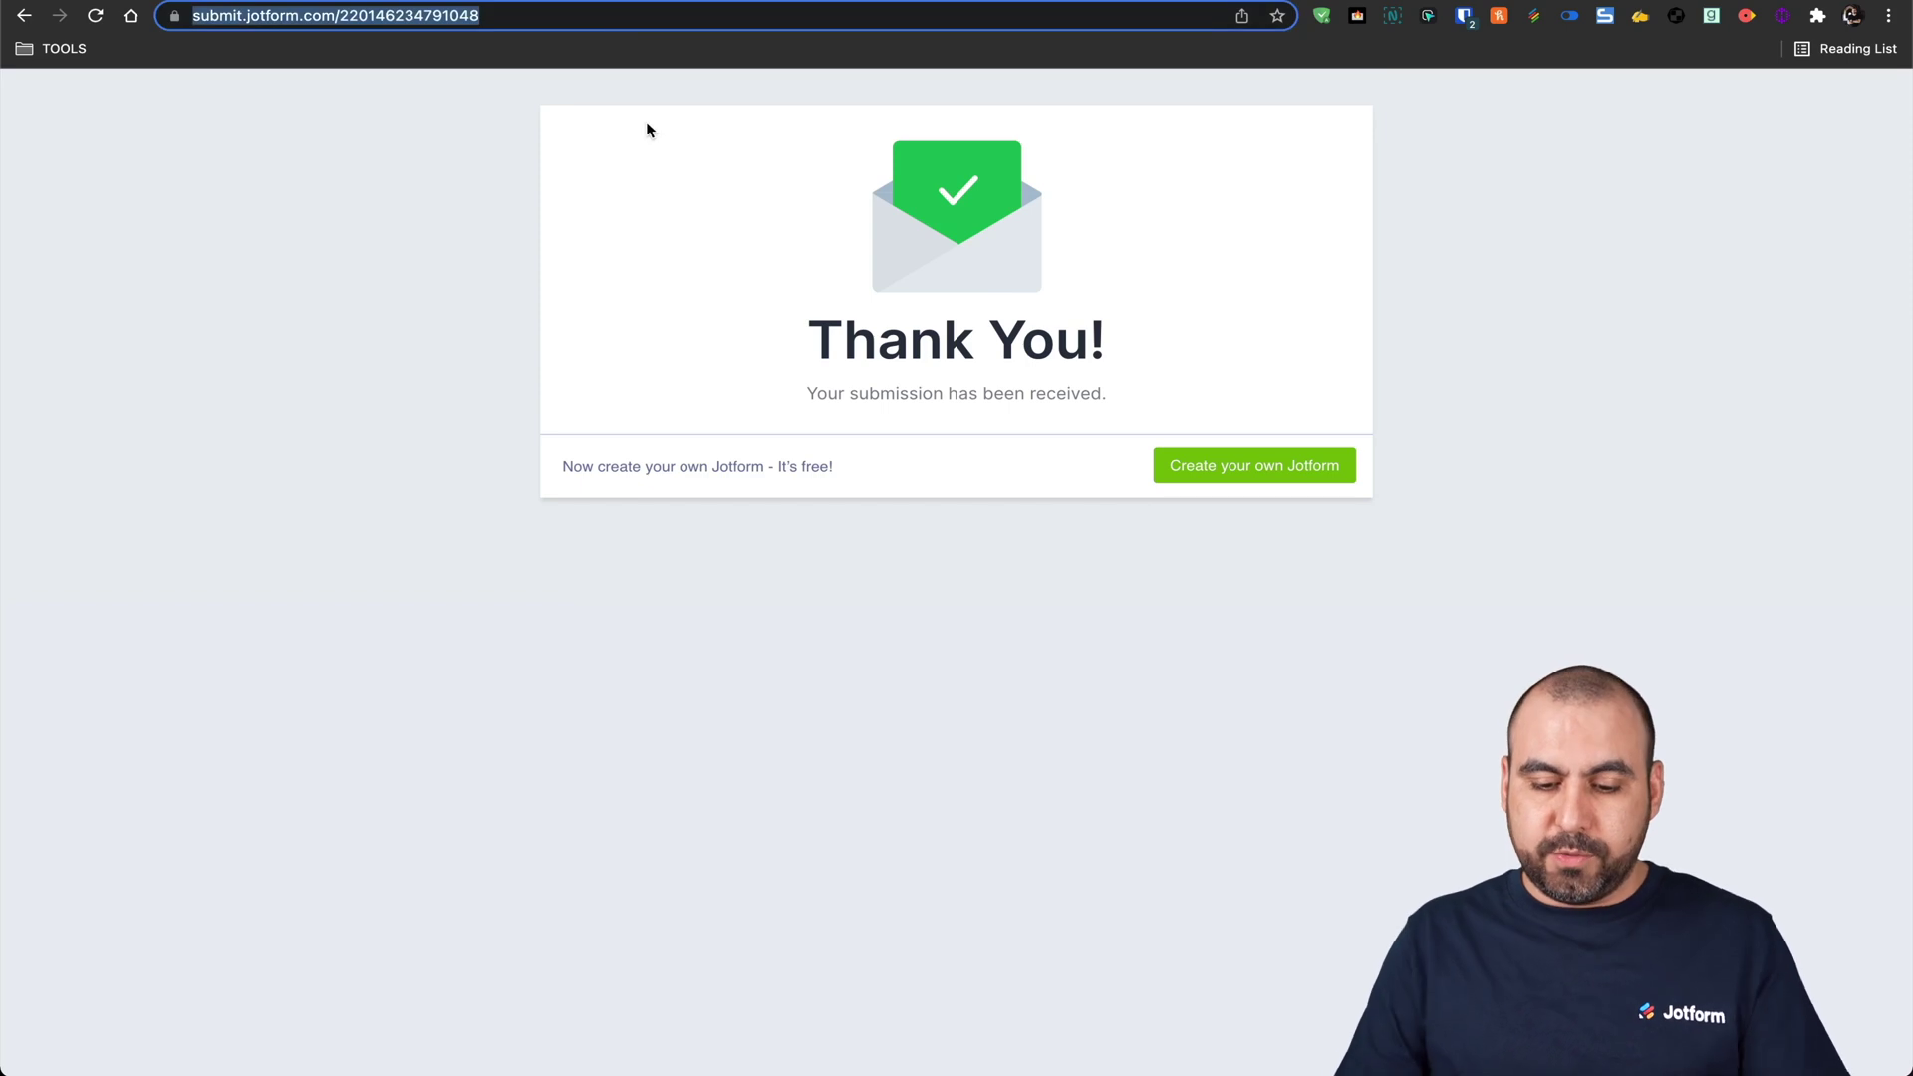
pyautogui.write('jotpoll')
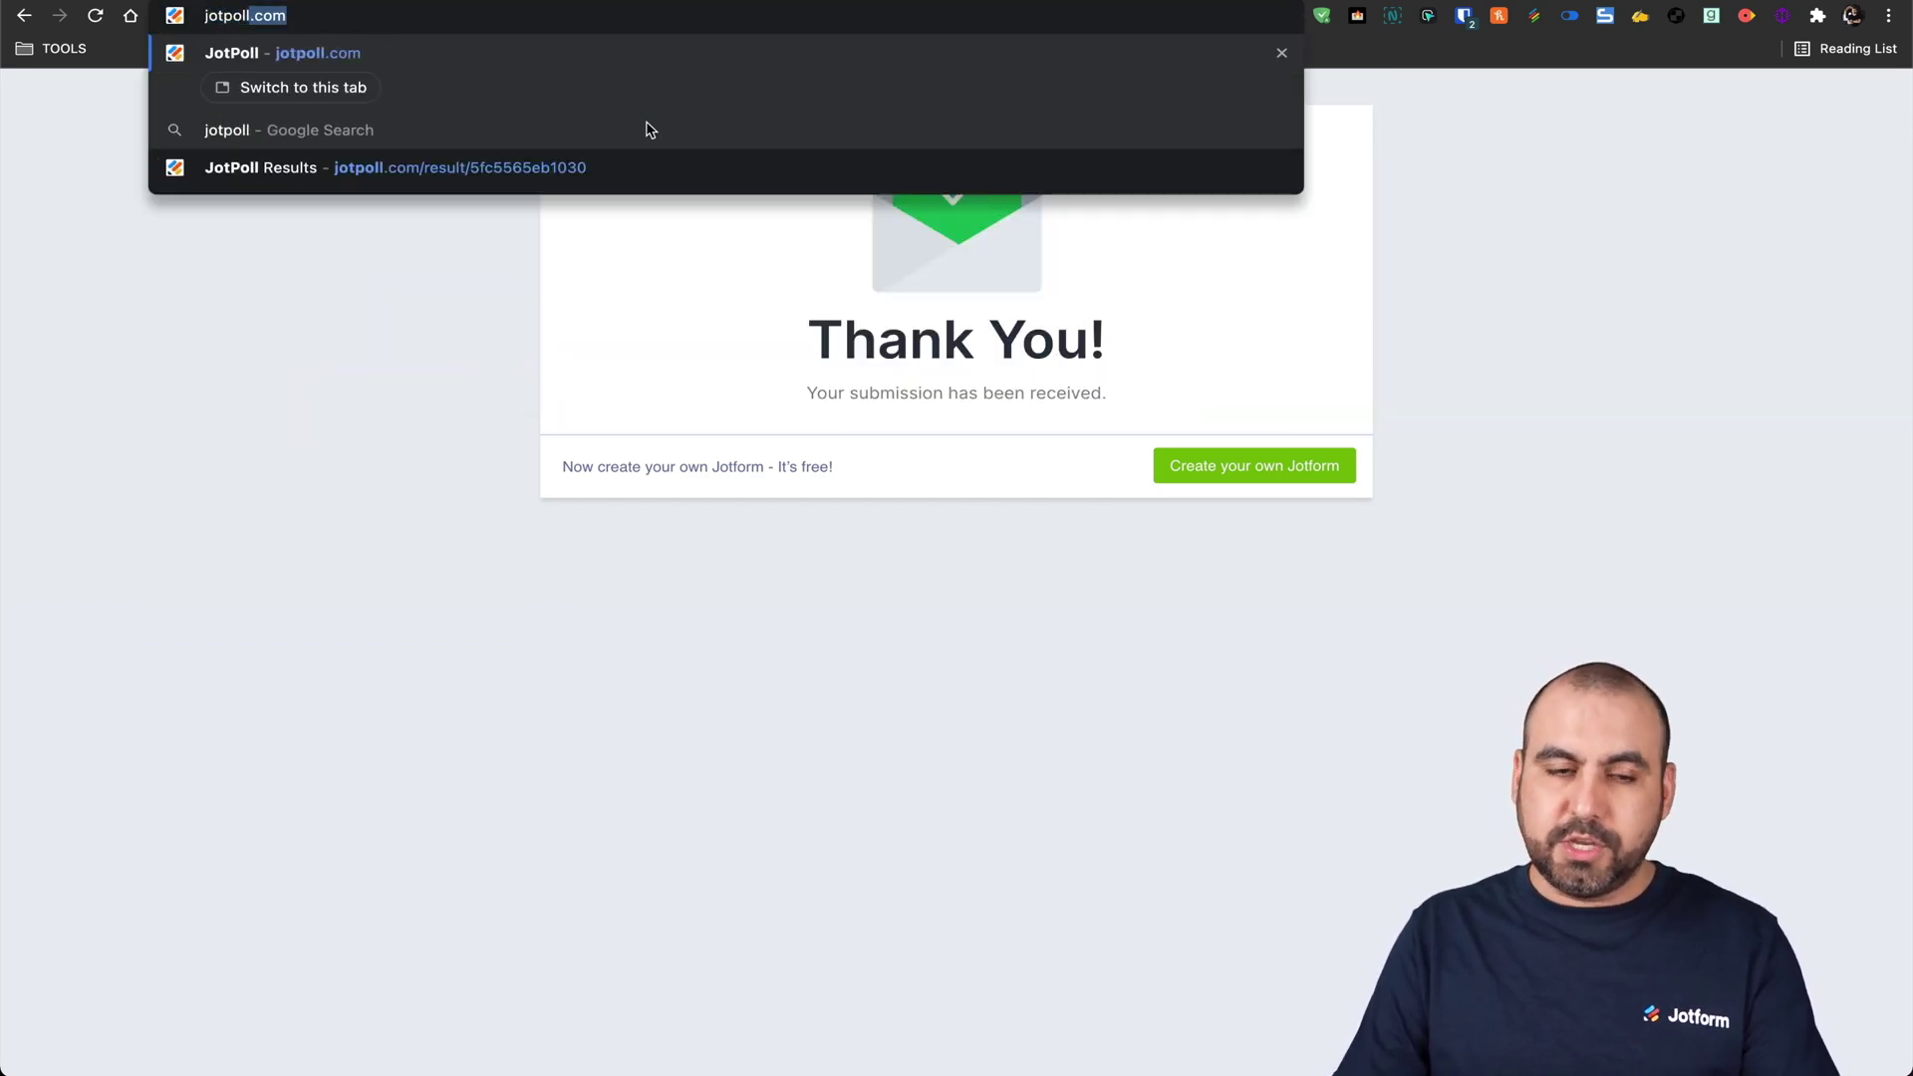
pyautogui.press('Return')
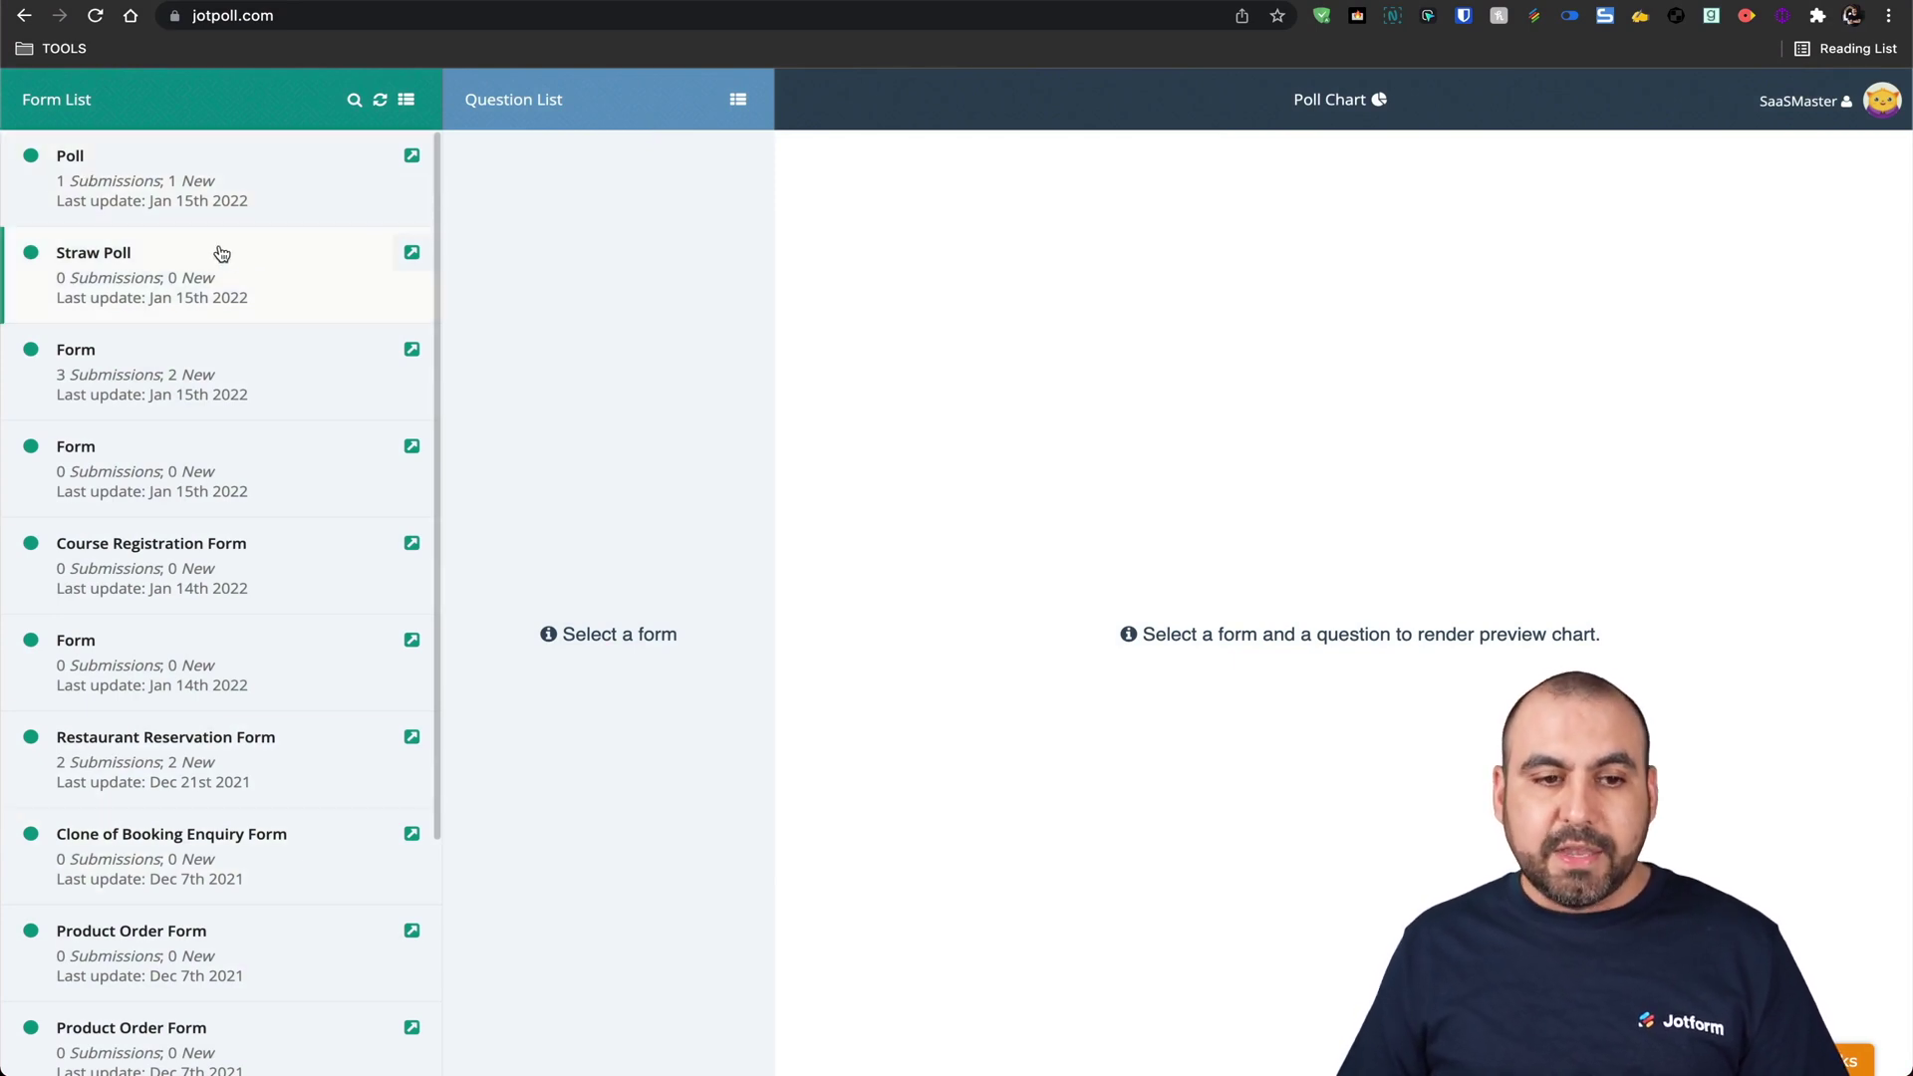
pyautogui.click(207, 162)
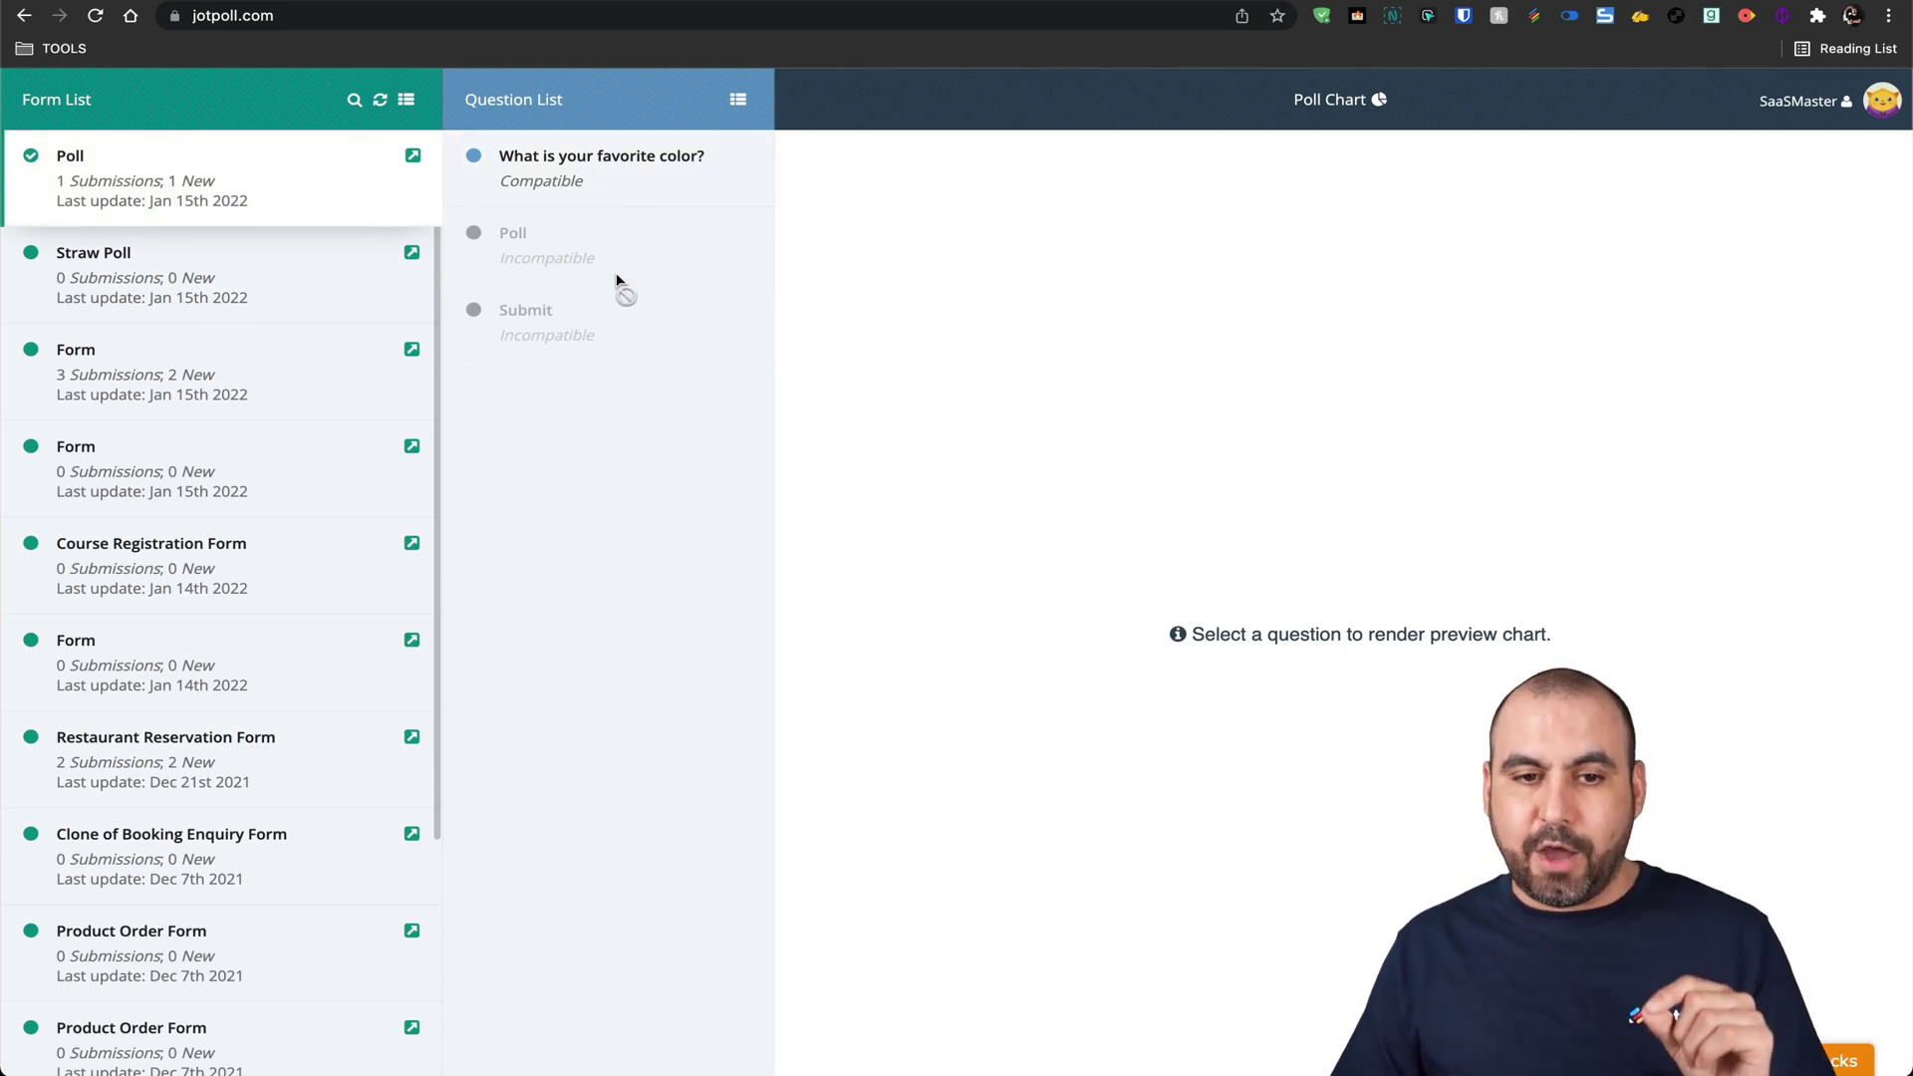
# Preview the favorite-color question's chart, then generate and copy its results URL.
pyautogui.click(615, 176)
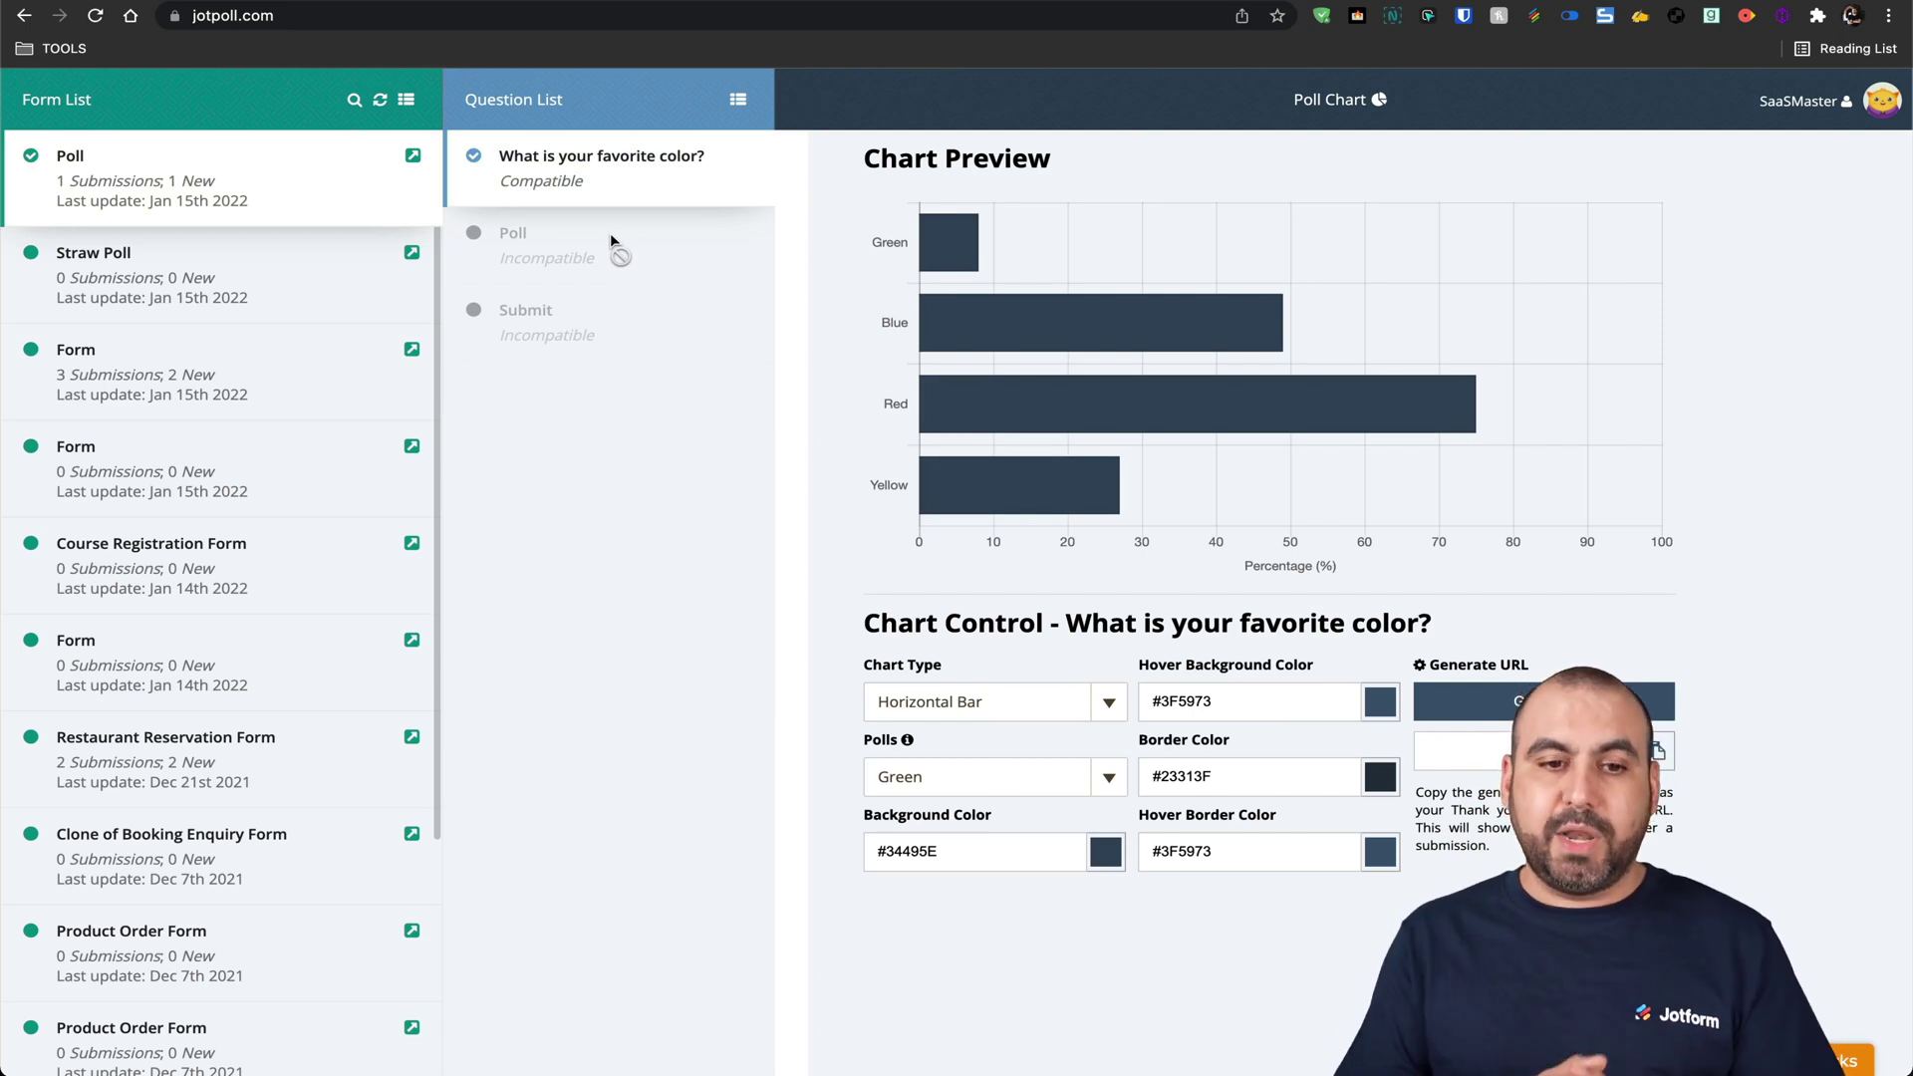
pyautogui.click(219, 493)
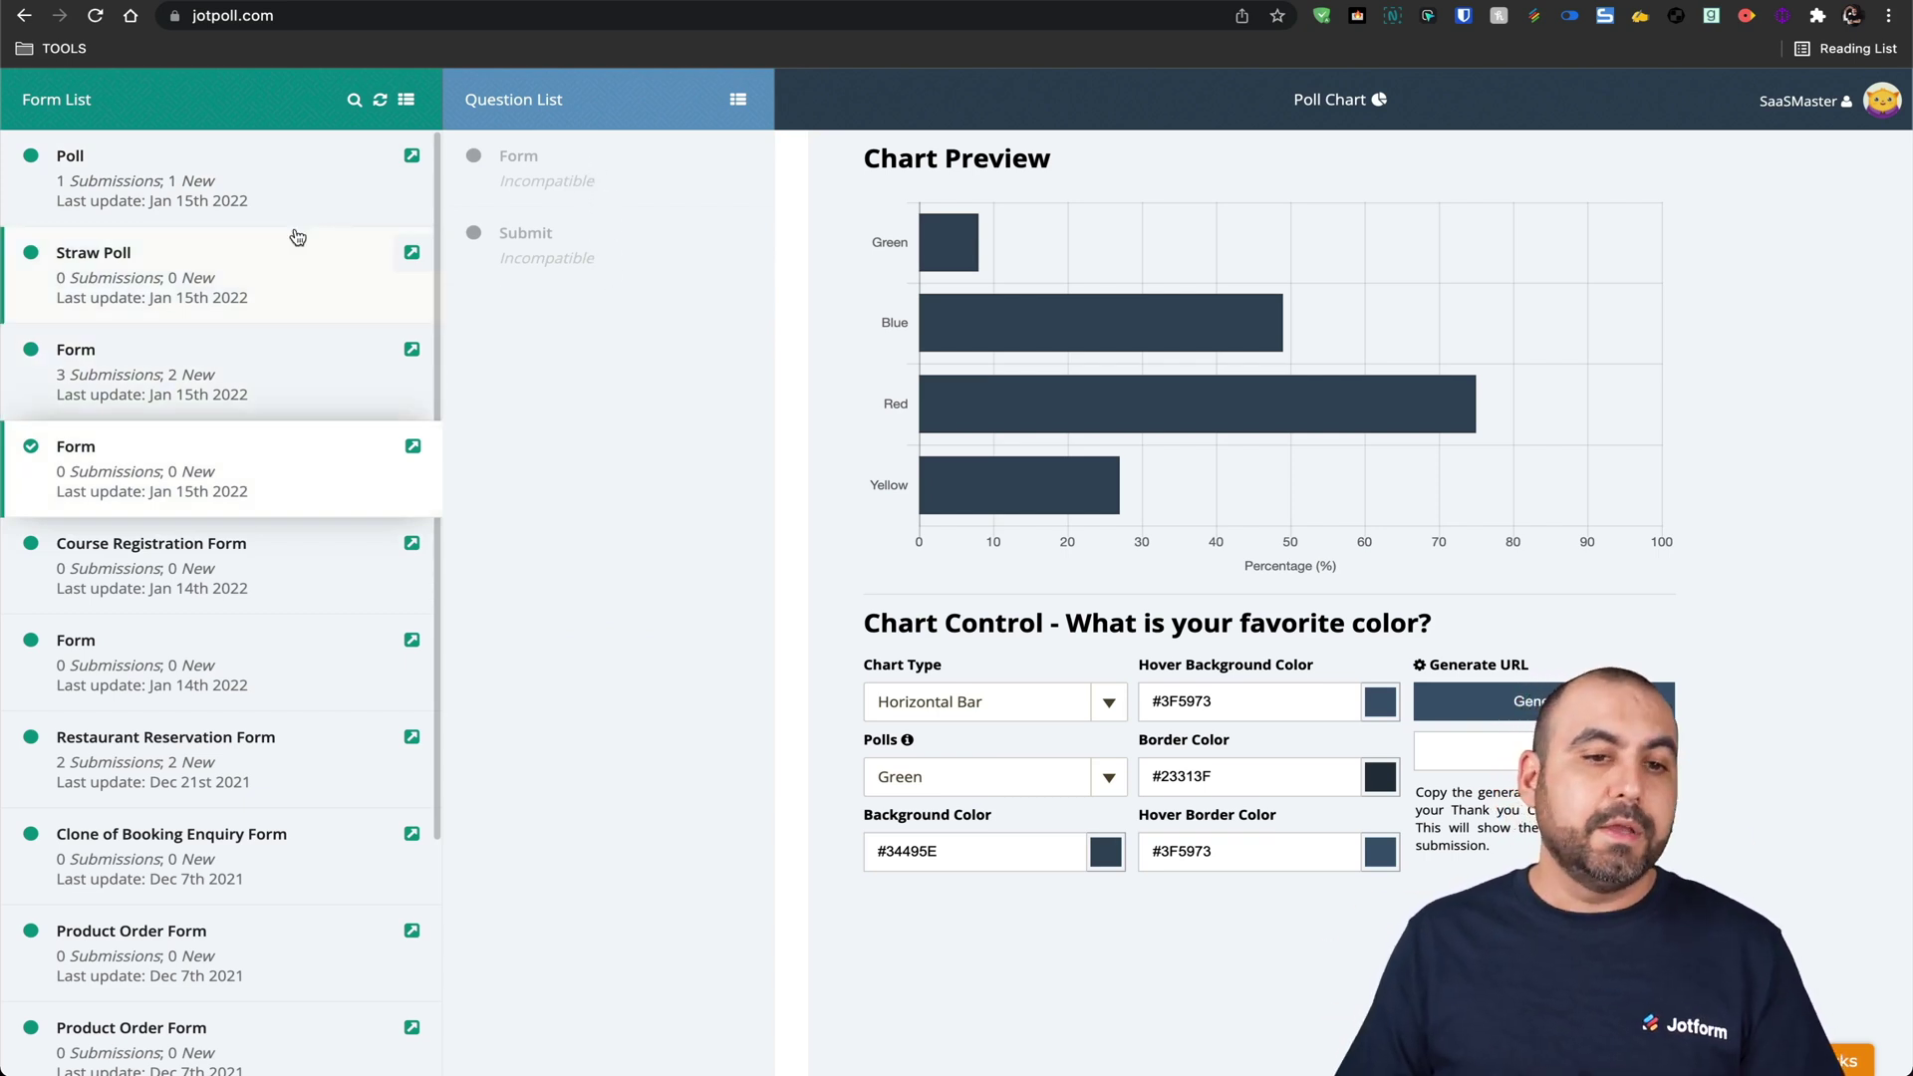
pyautogui.click(240, 180)
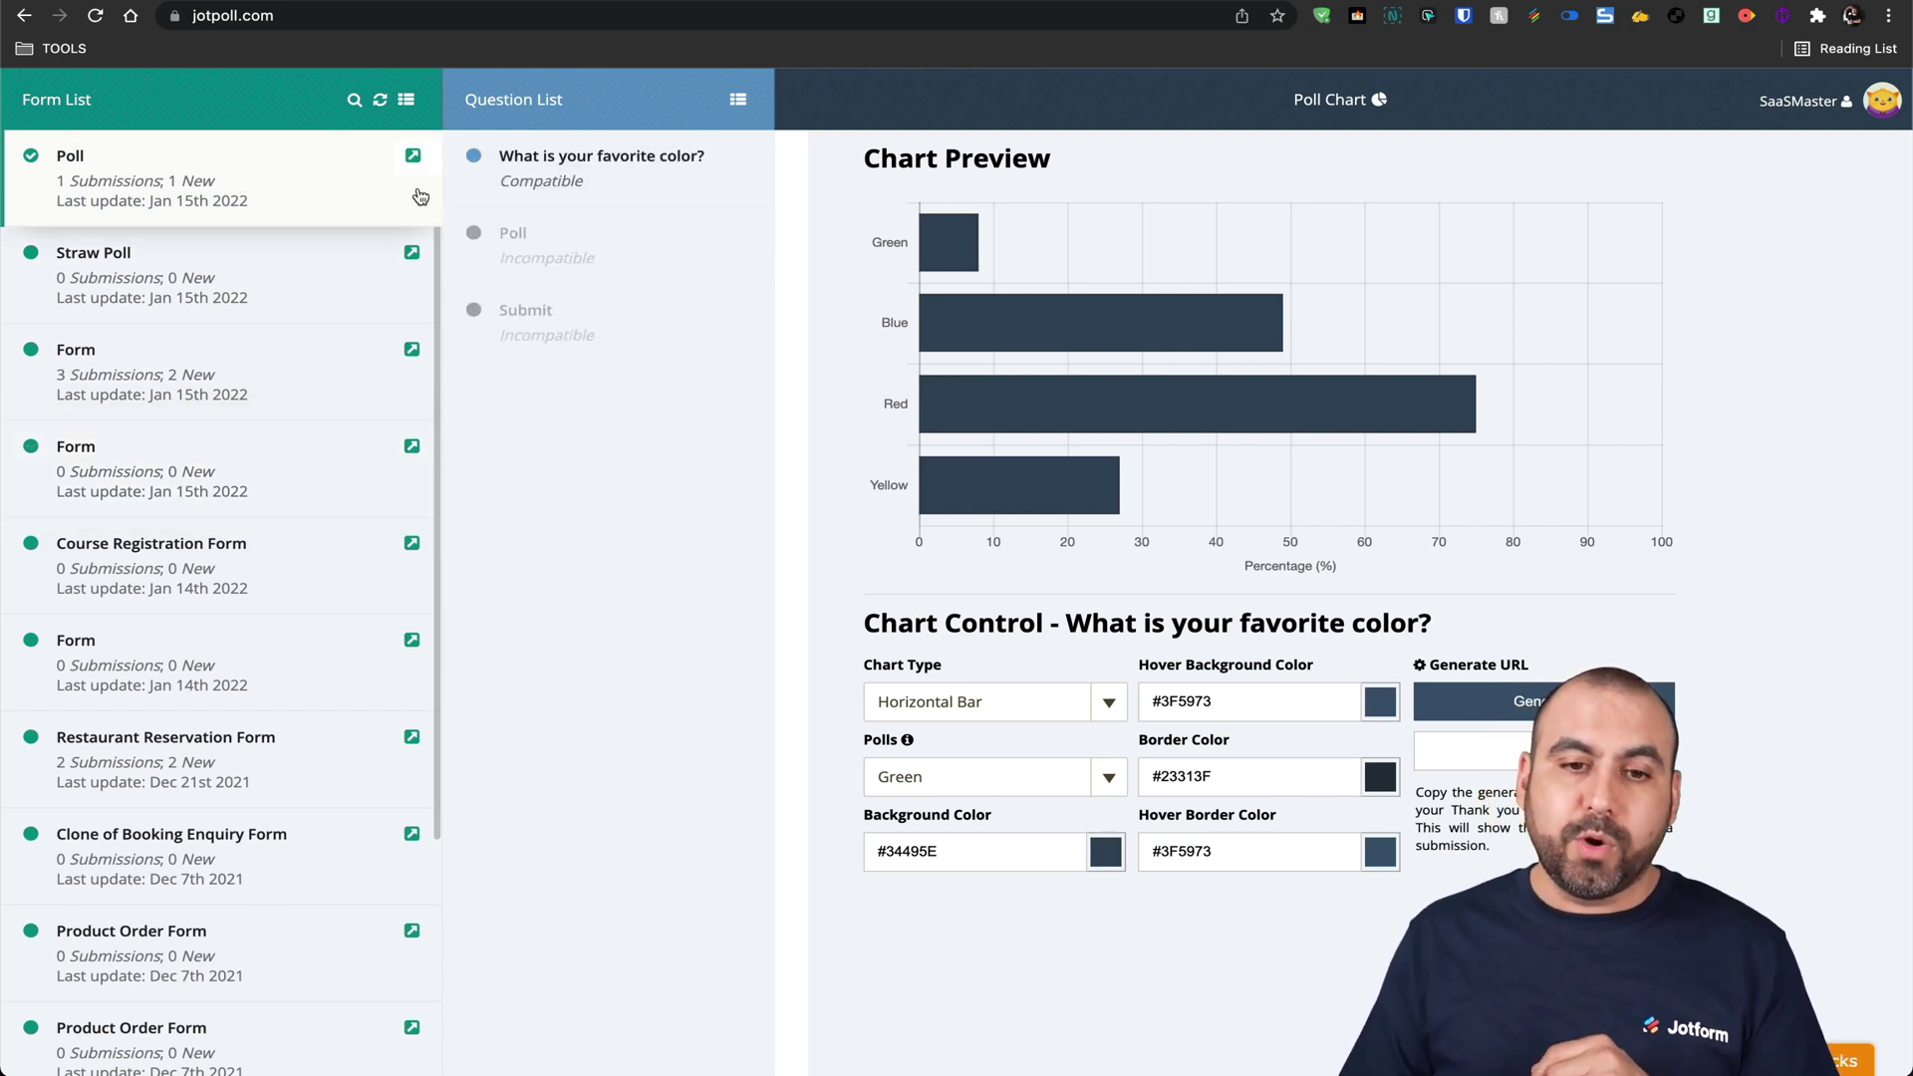
pyautogui.click(602, 159)
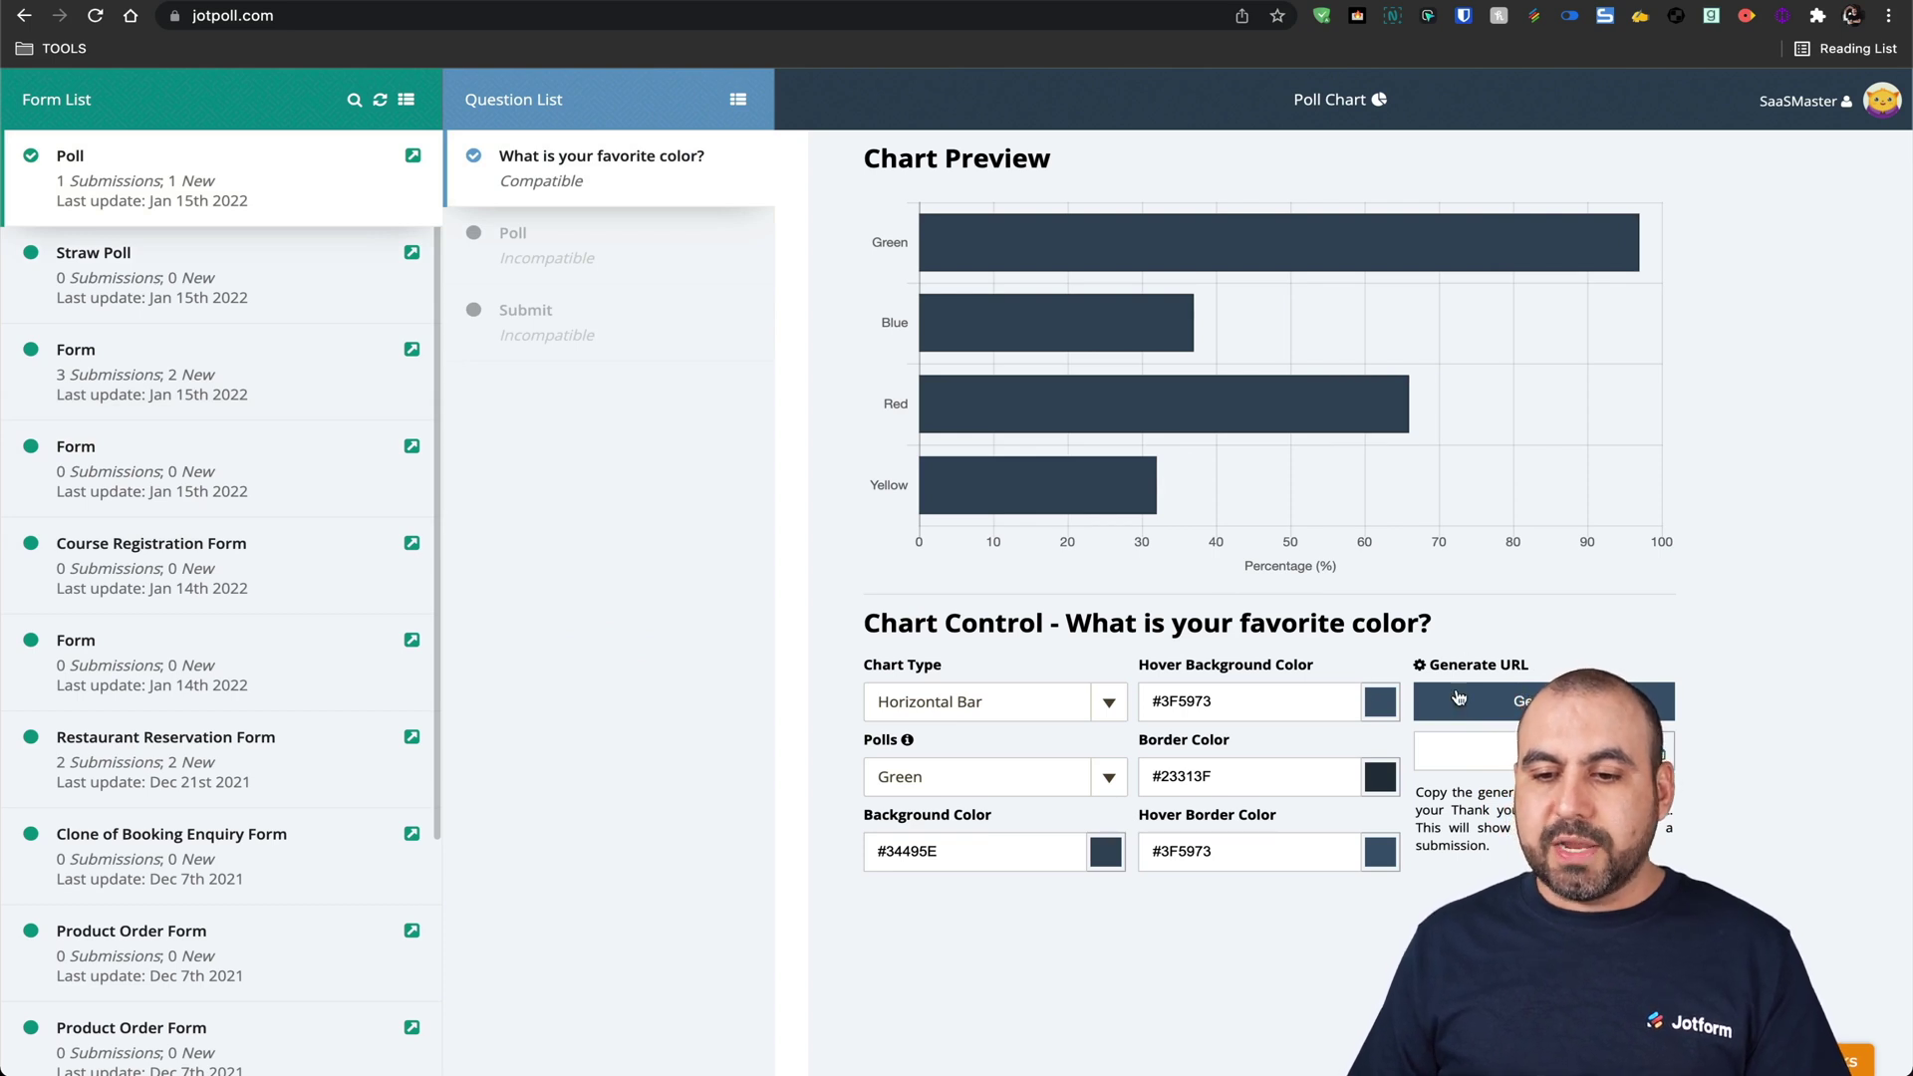
pyautogui.click(1515, 704)
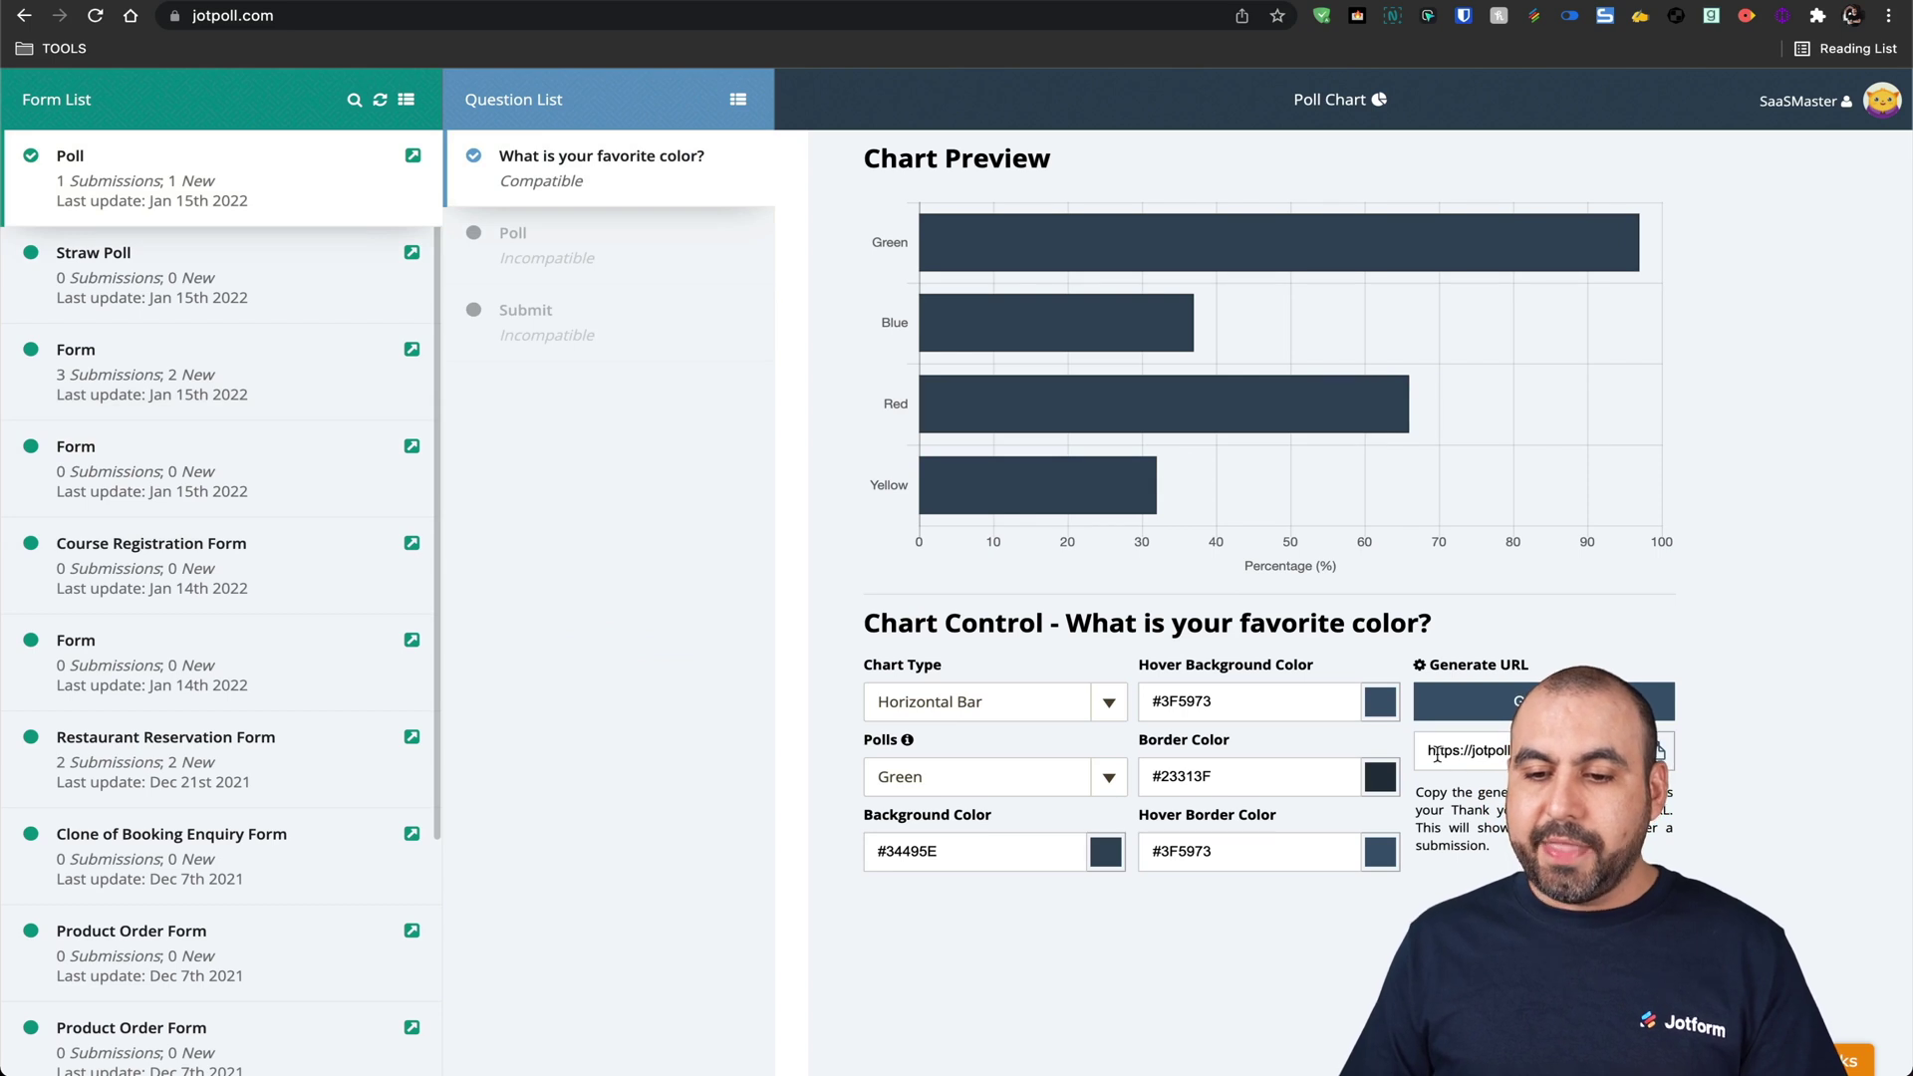
pyautogui.click(1658, 752)
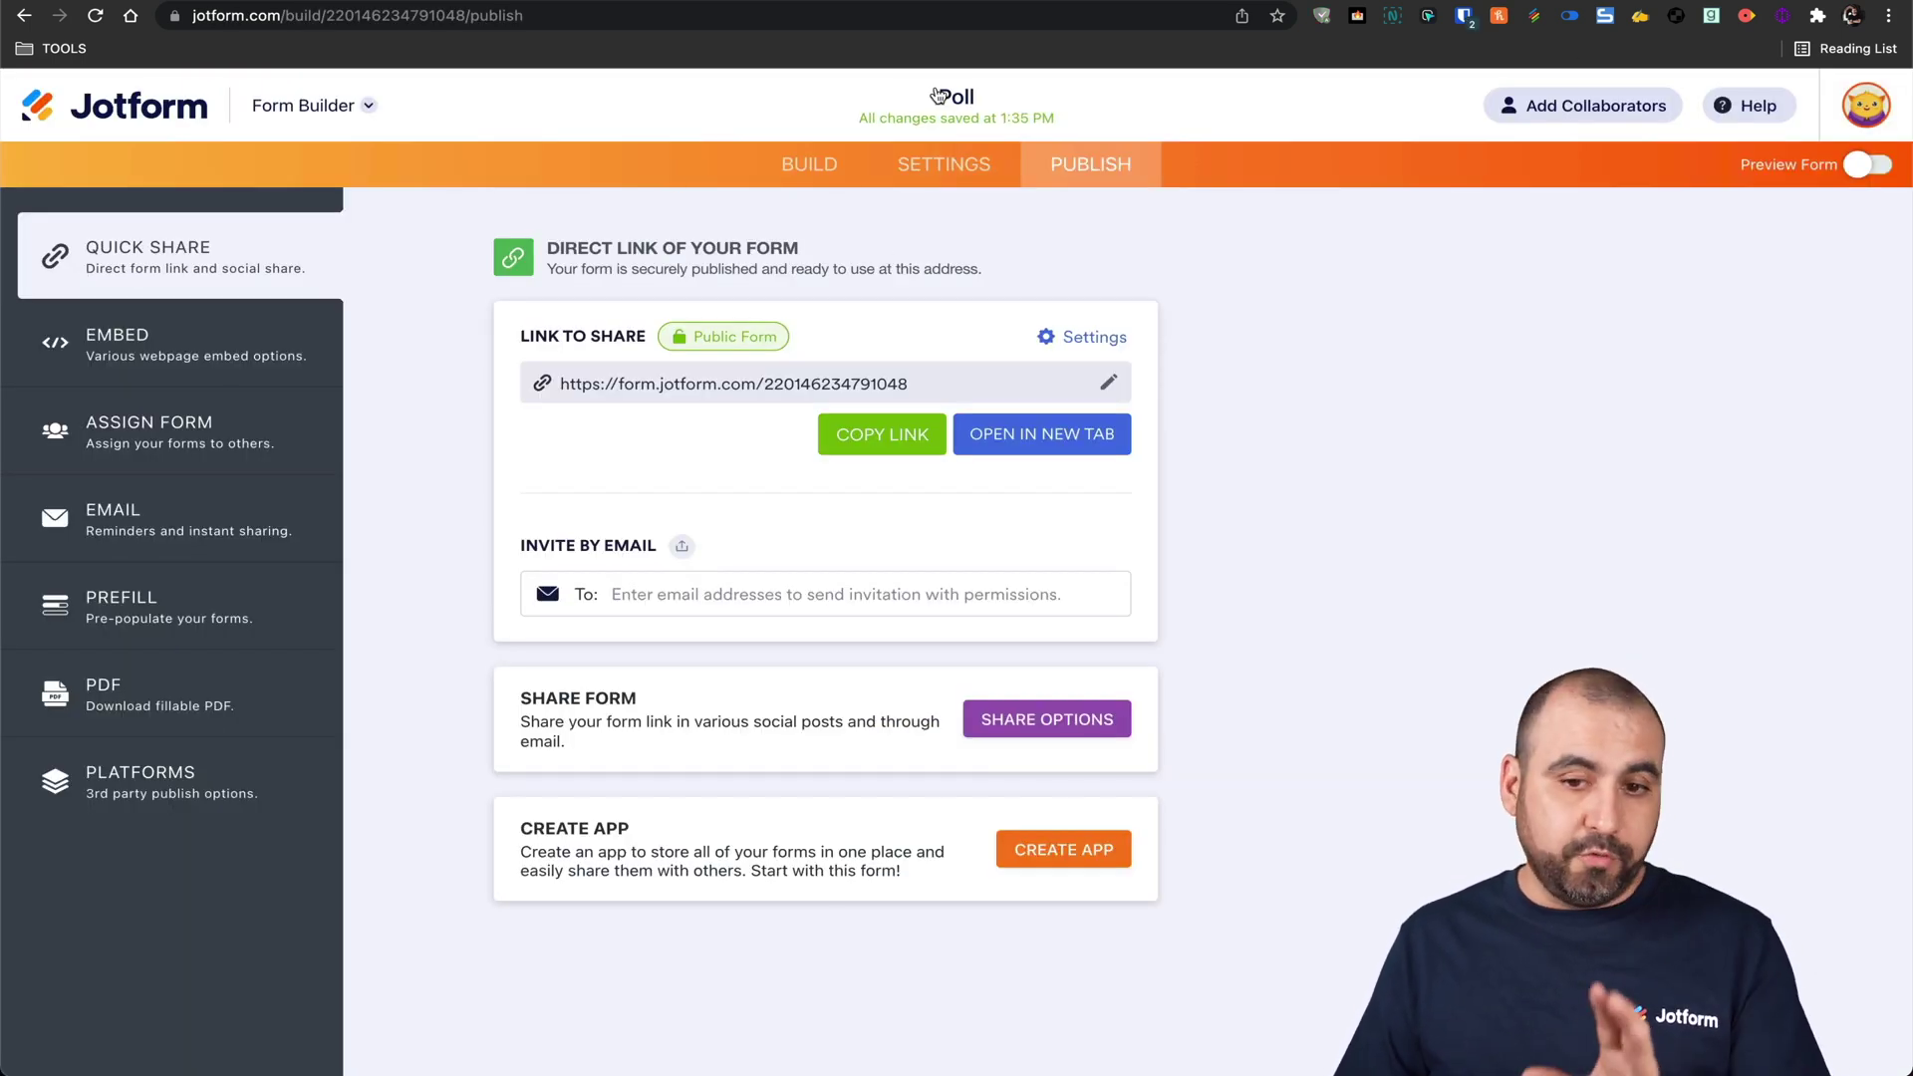
# Make the Thank You page redirect to the pasted JotPoll results URL.
pyautogui.click(935, 167)
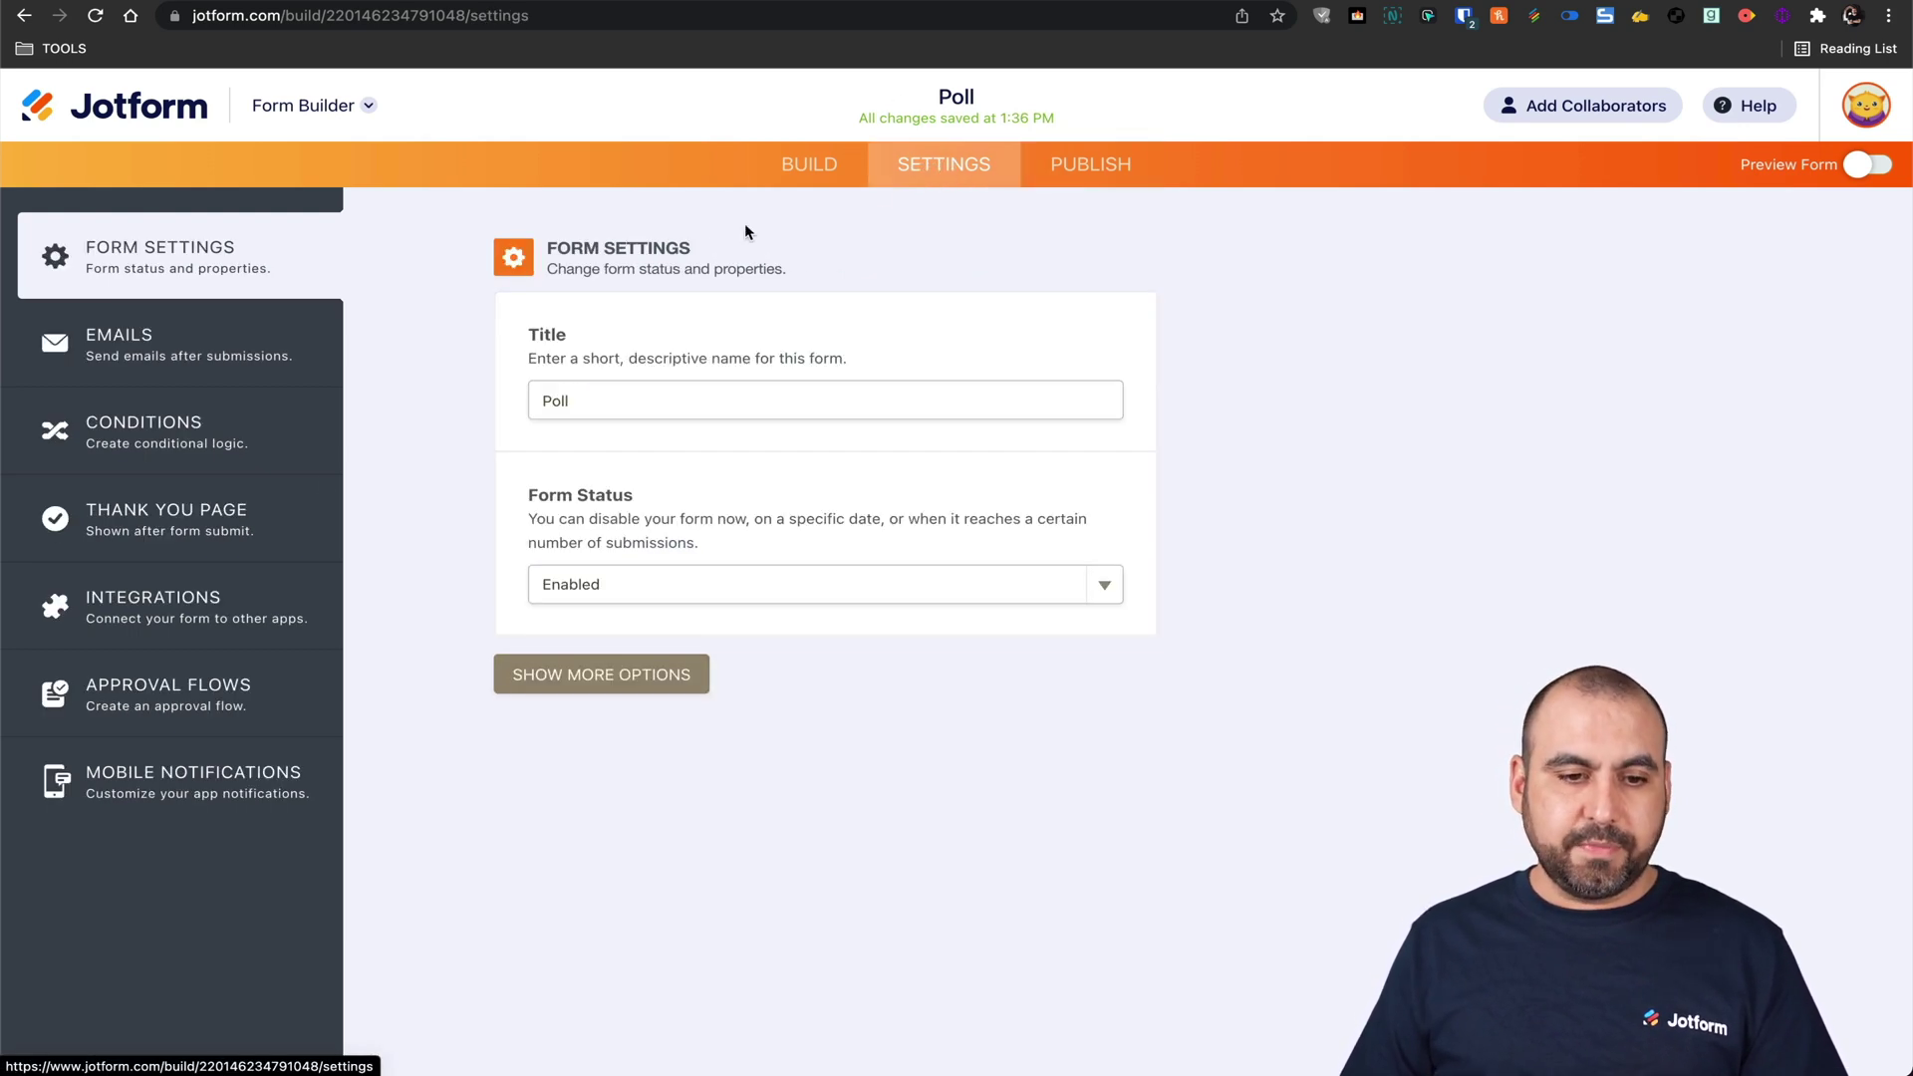
pyautogui.click(175, 512)
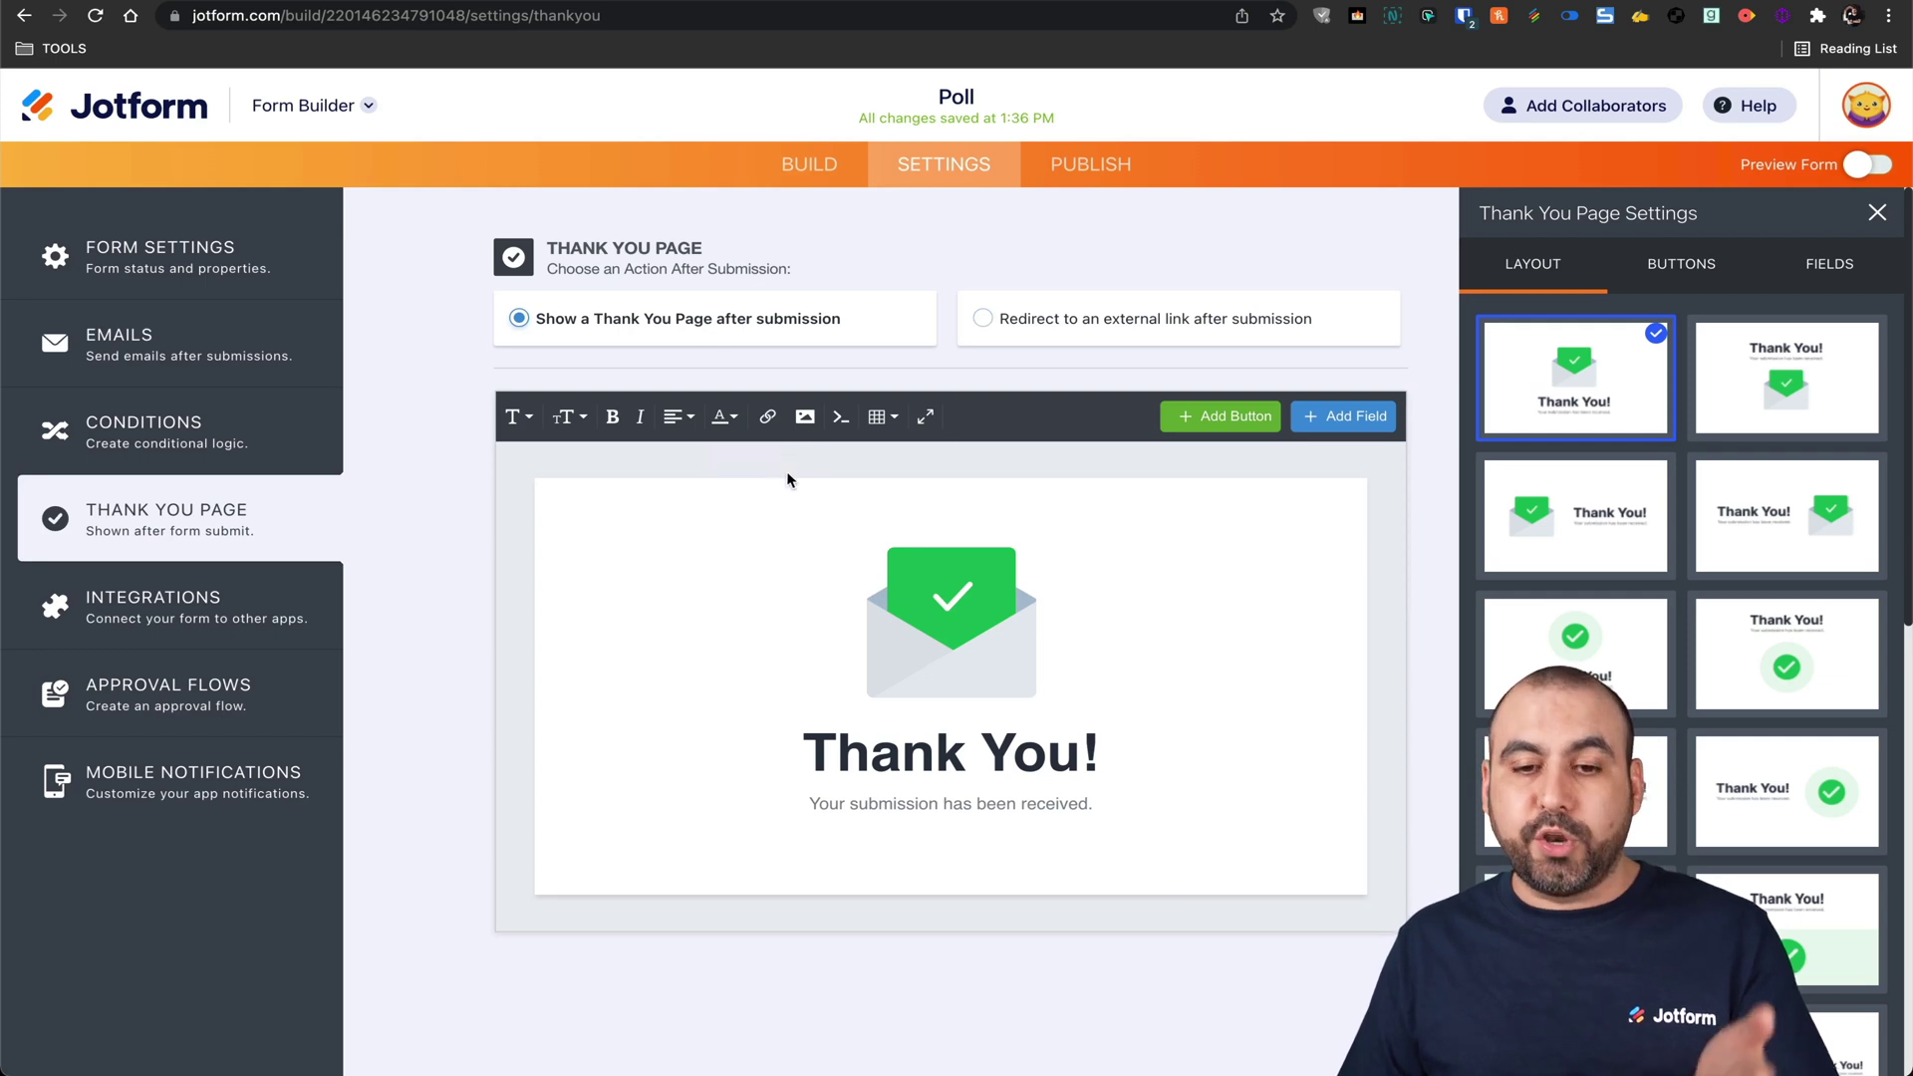
pyautogui.click(993, 324)
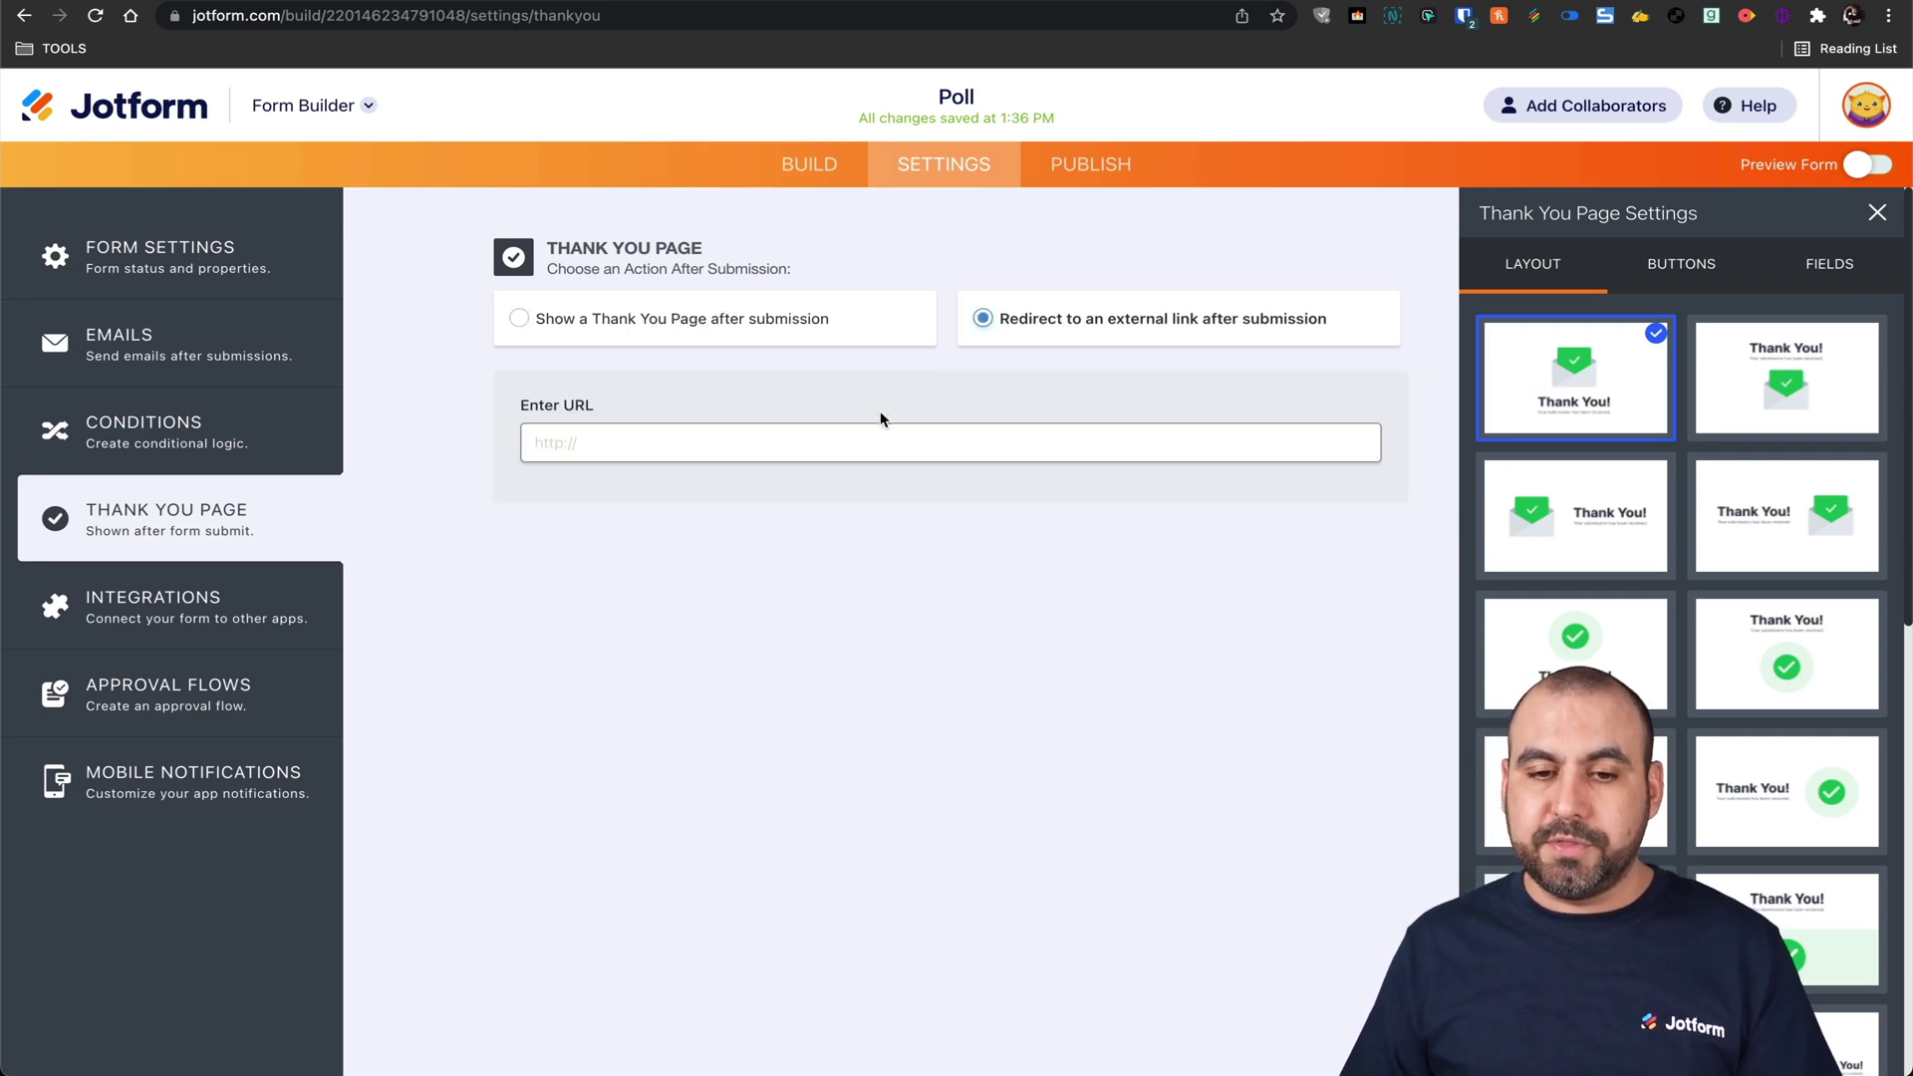
pyautogui.click(840, 439)
pyautogui.press('super+v')
pyautogui.click(1027, 503)
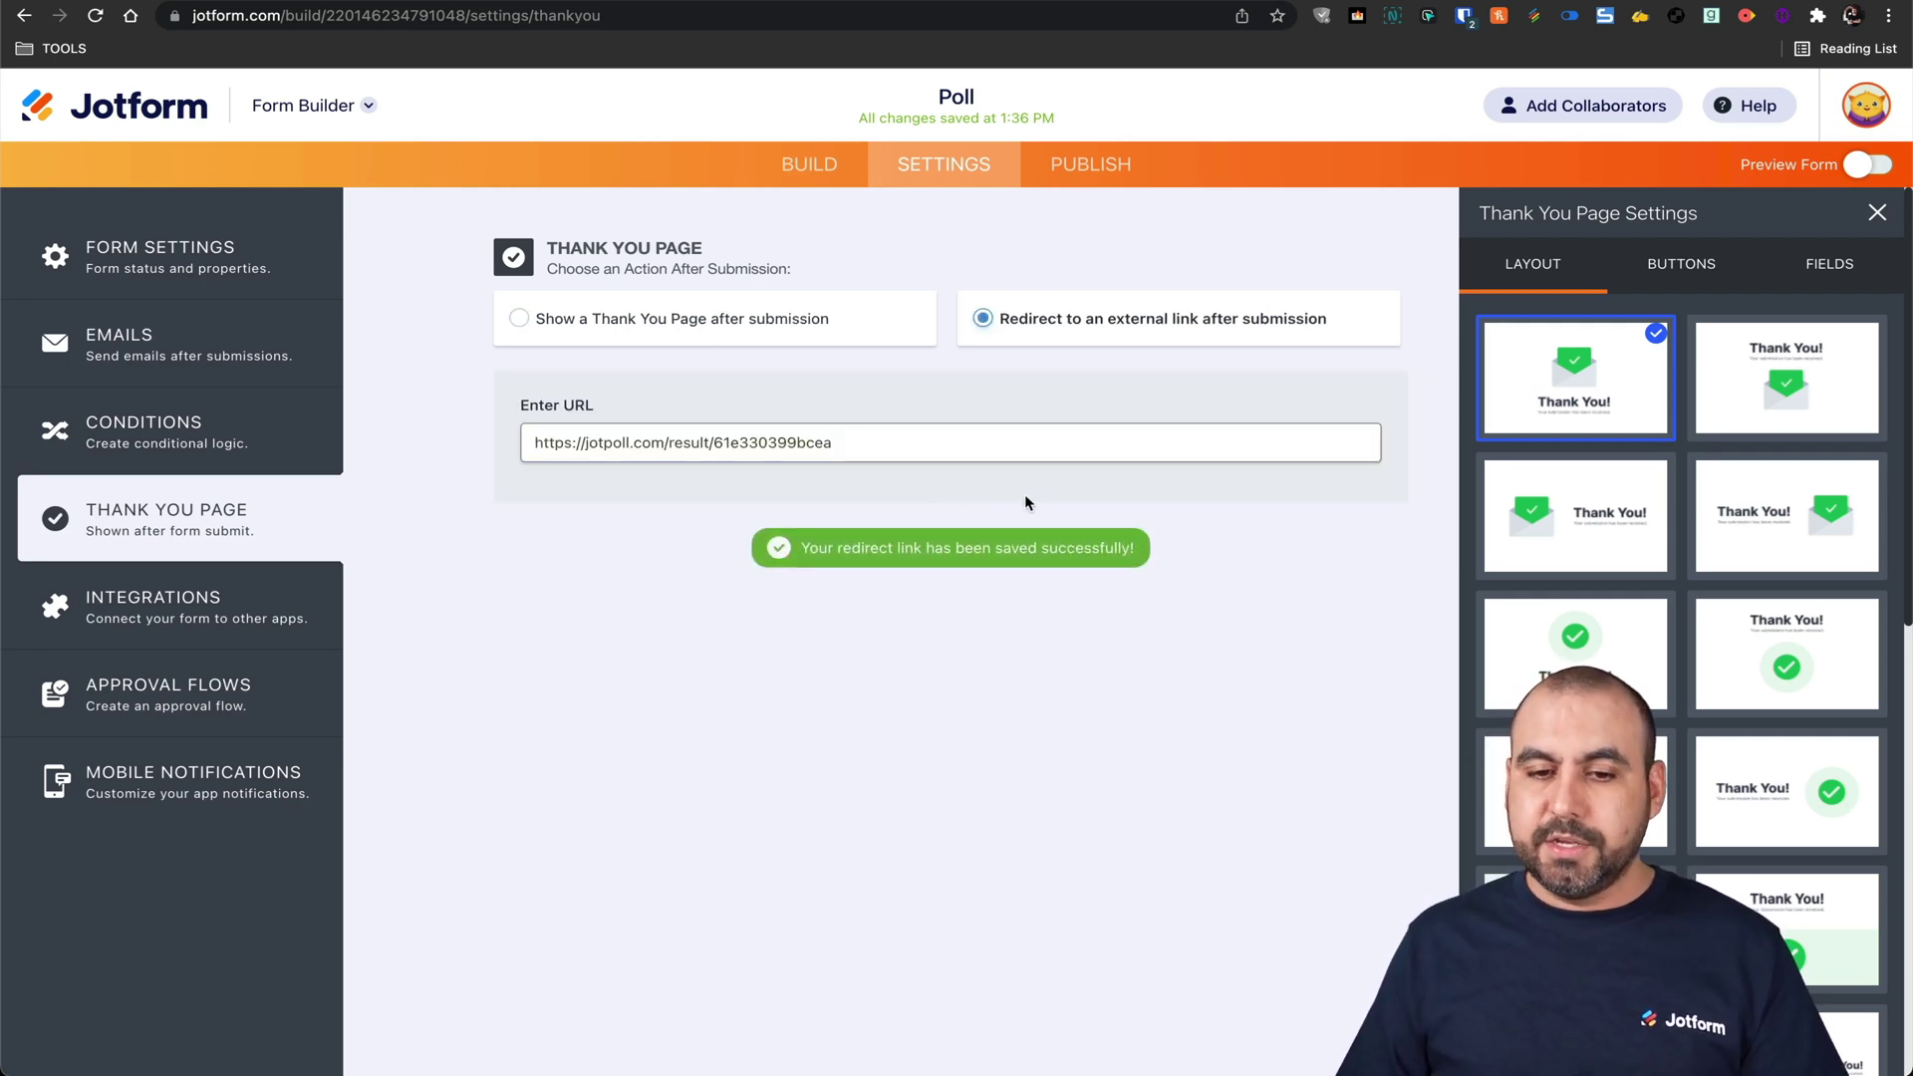
pyautogui.click(1074, 160)
# Vote Blue on the live Poll form and review the redirected results page.
pyautogui.click(1073, 426)
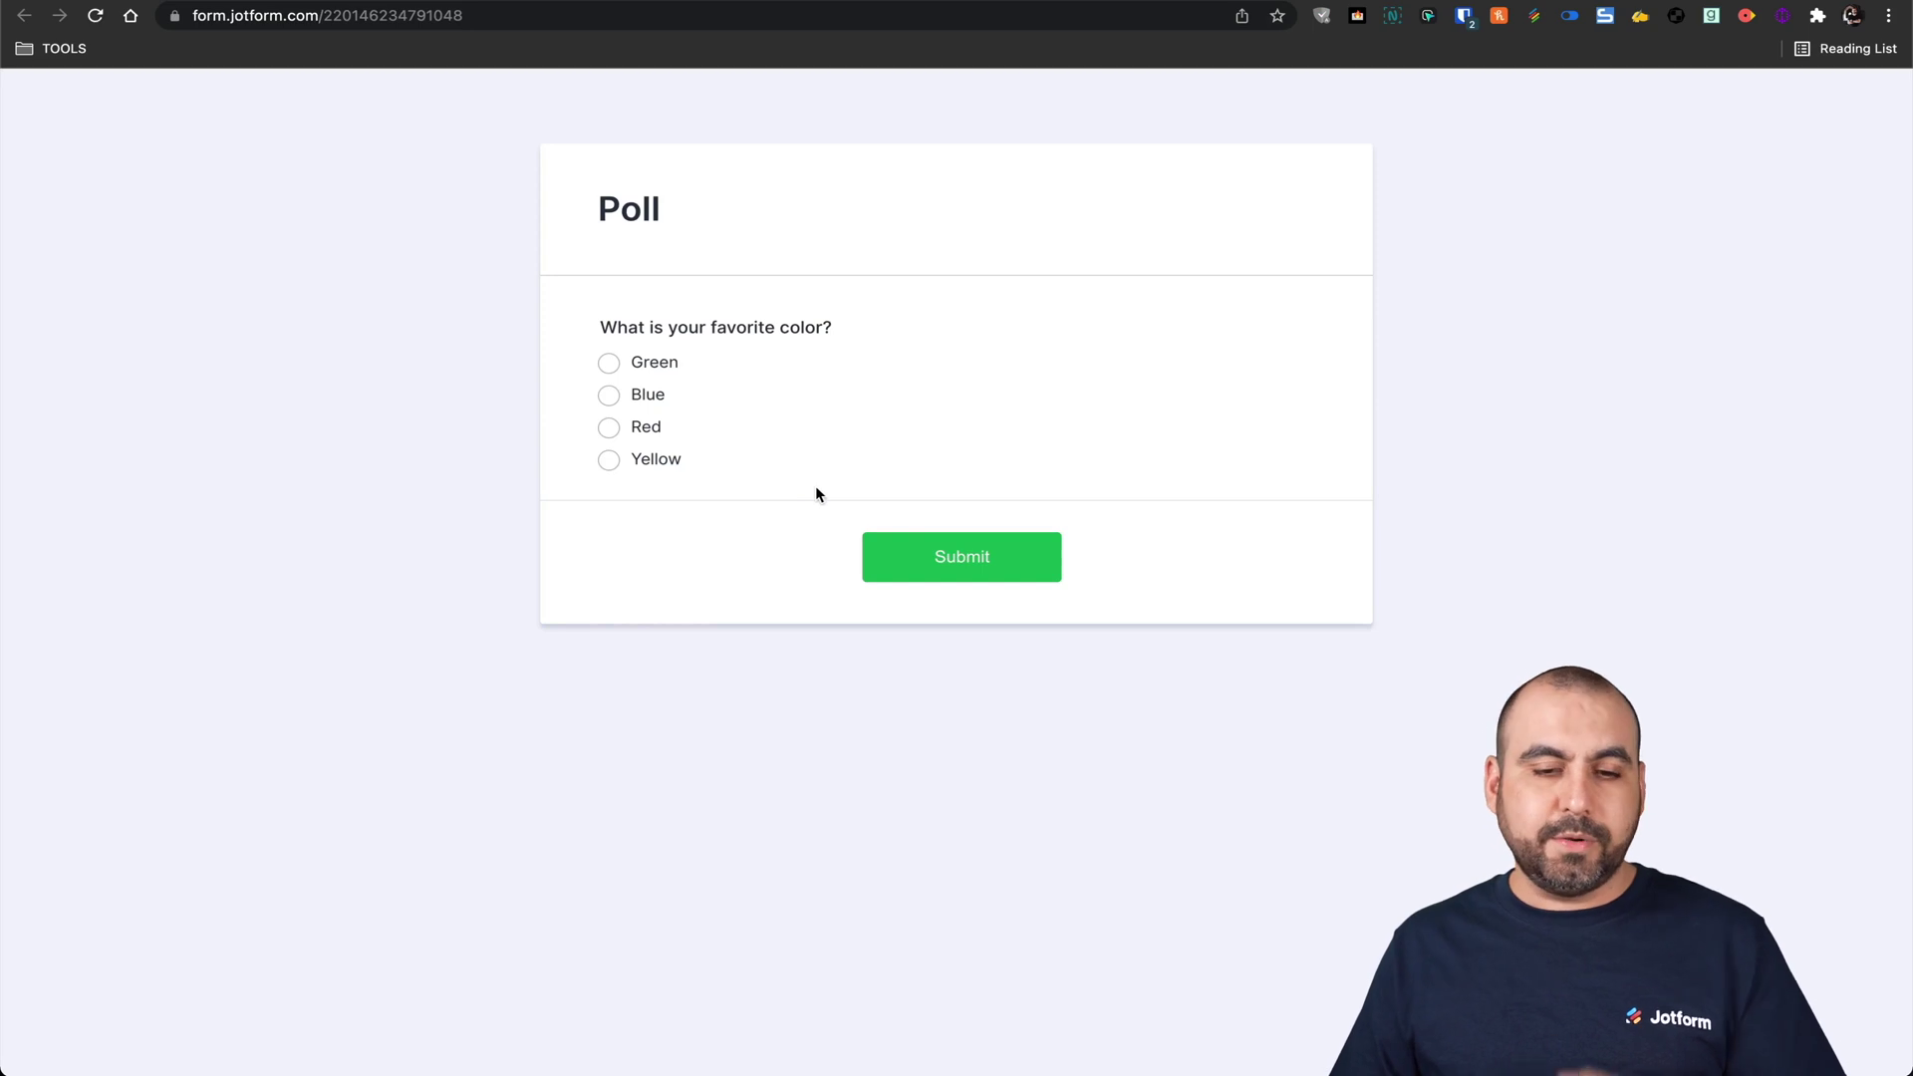
pyautogui.click(631, 399)
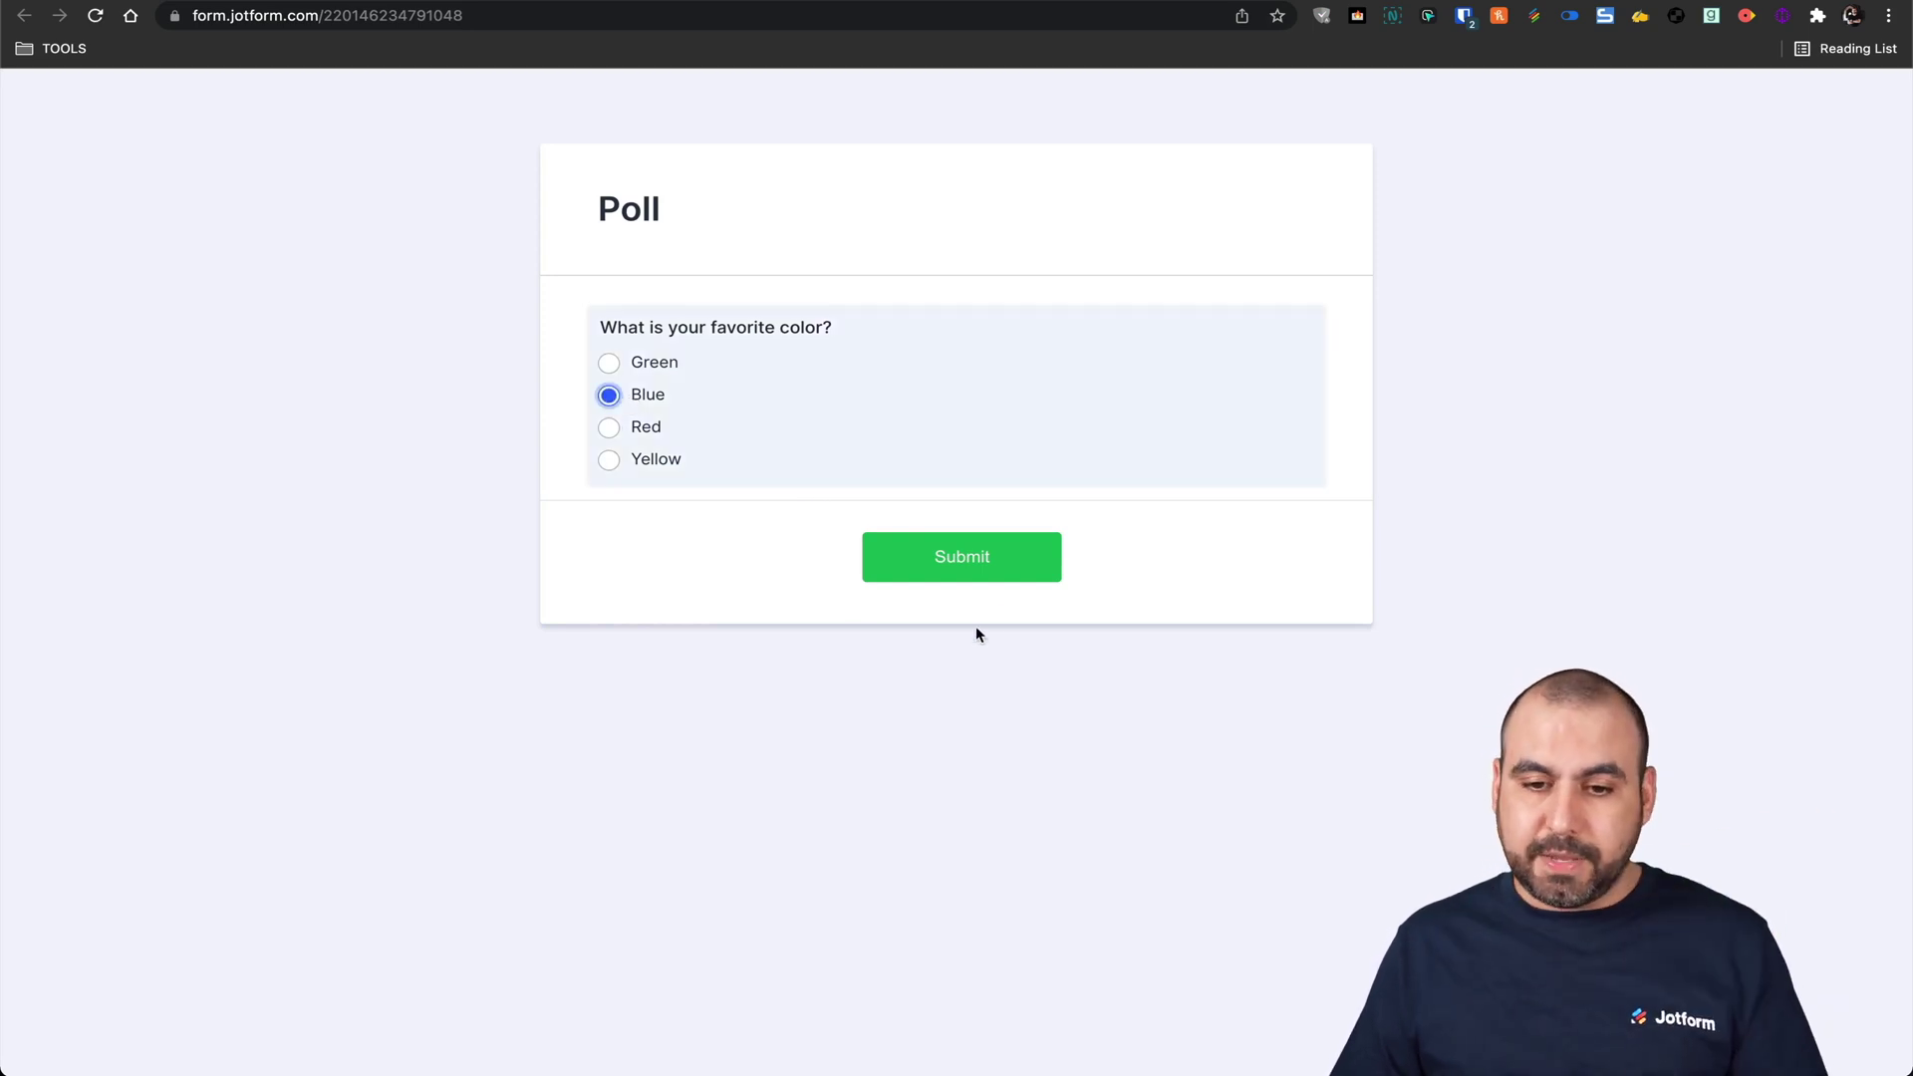
pyautogui.click(1029, 558)
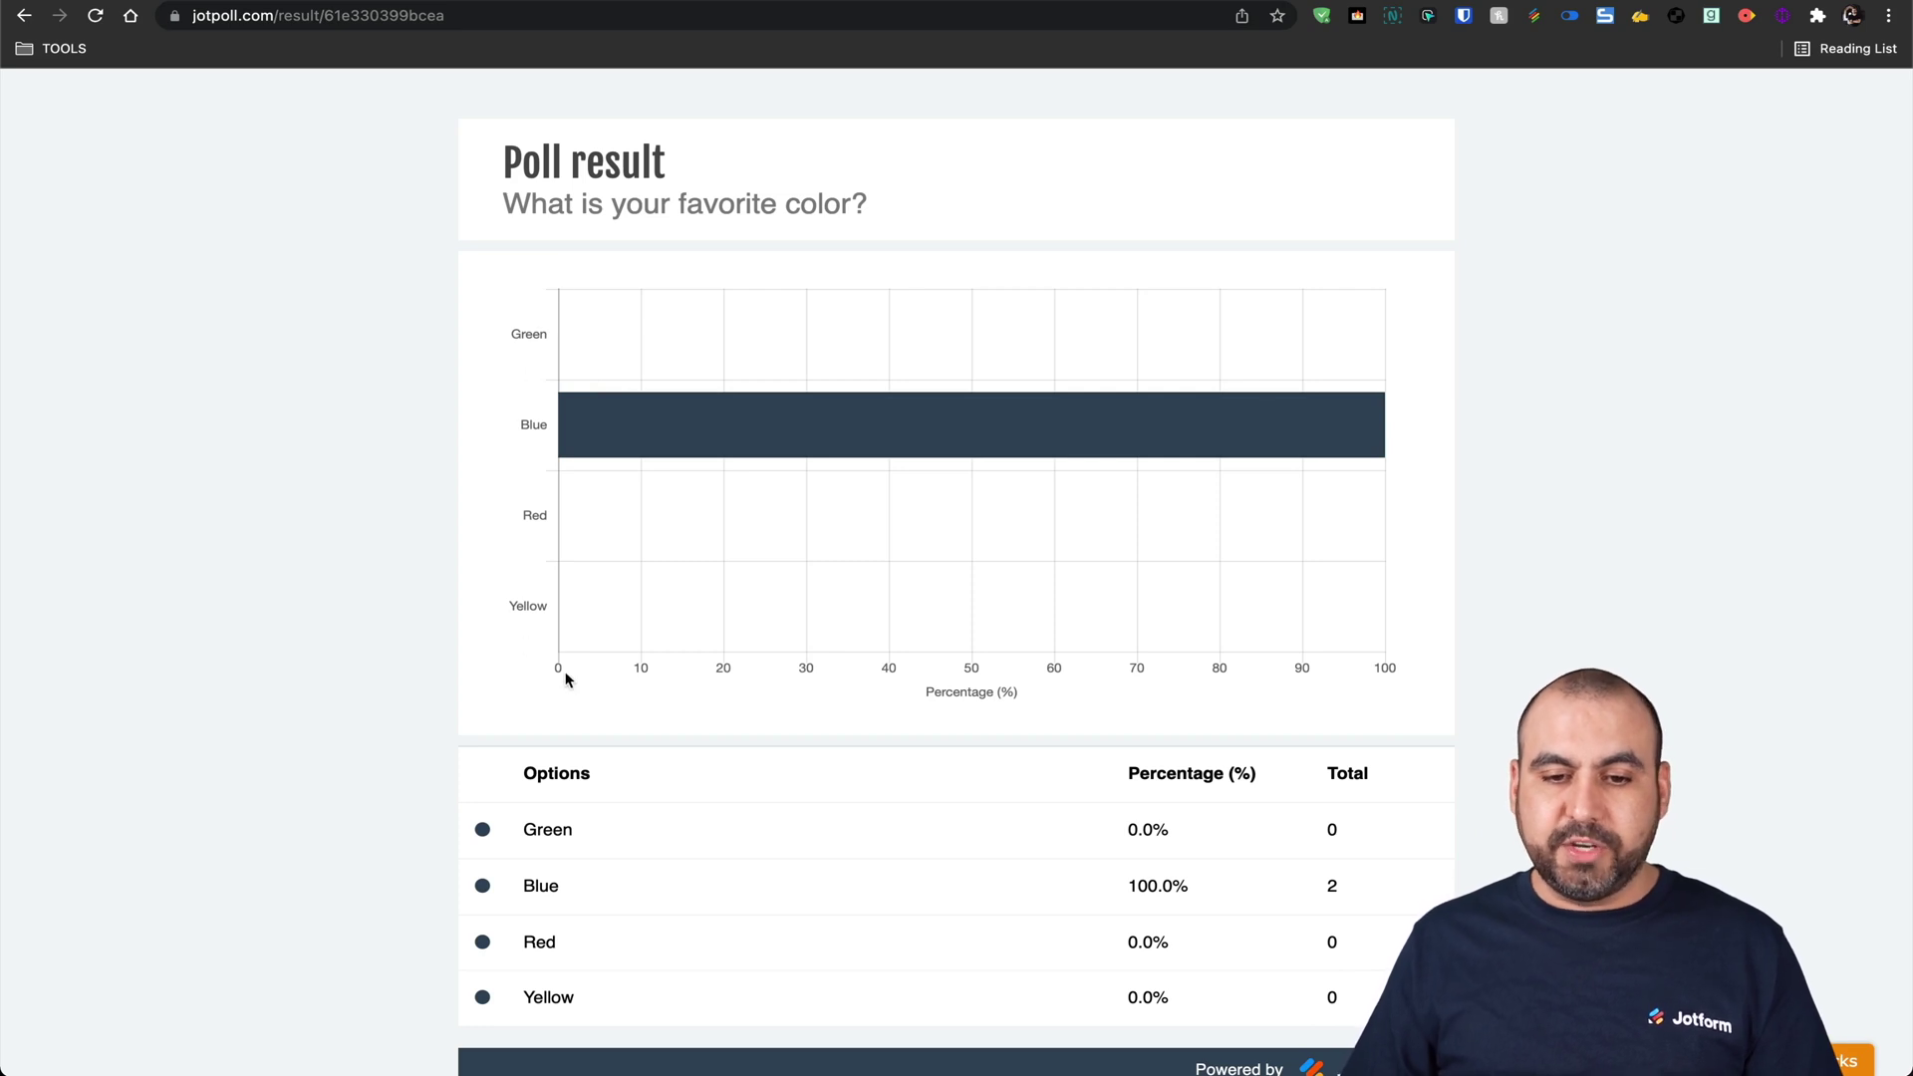
pyautogui.scroll(-1, 1010, 723)
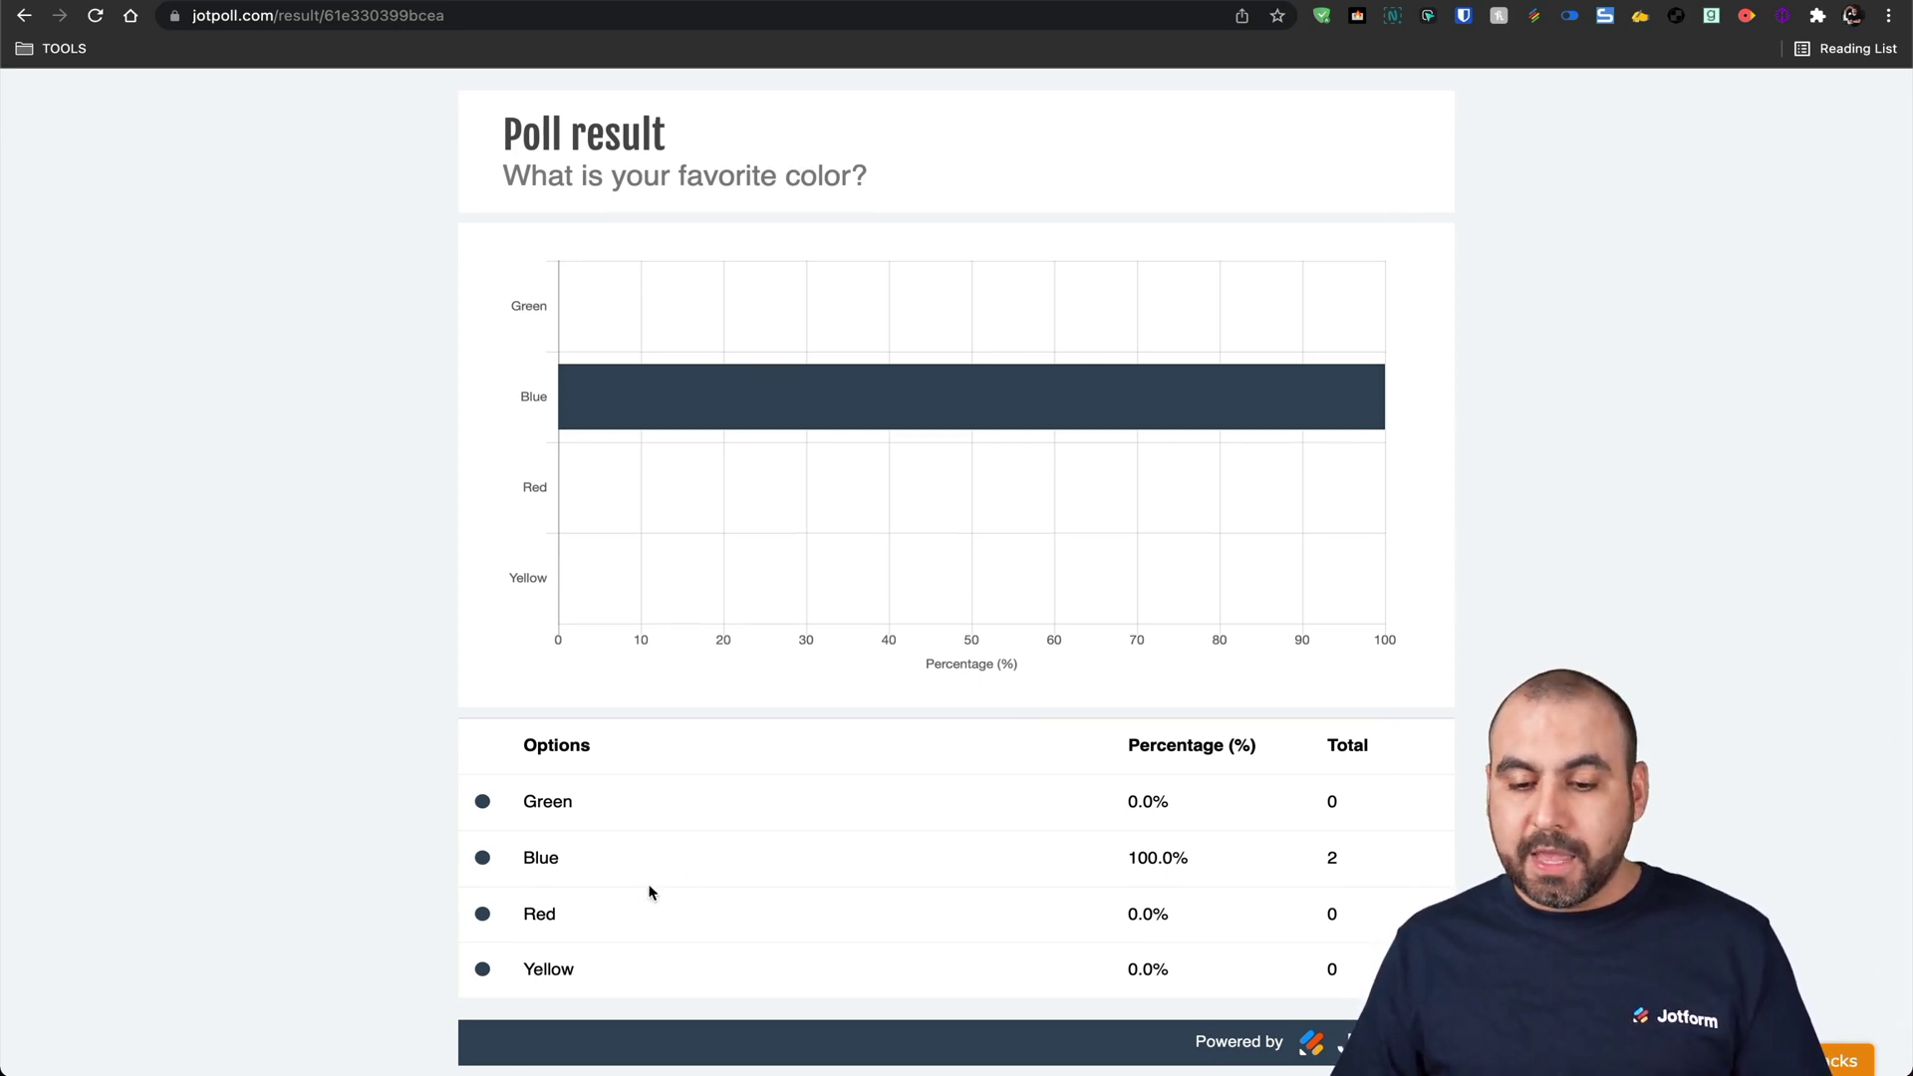
pyautogui.scroll(1, 645, 893)
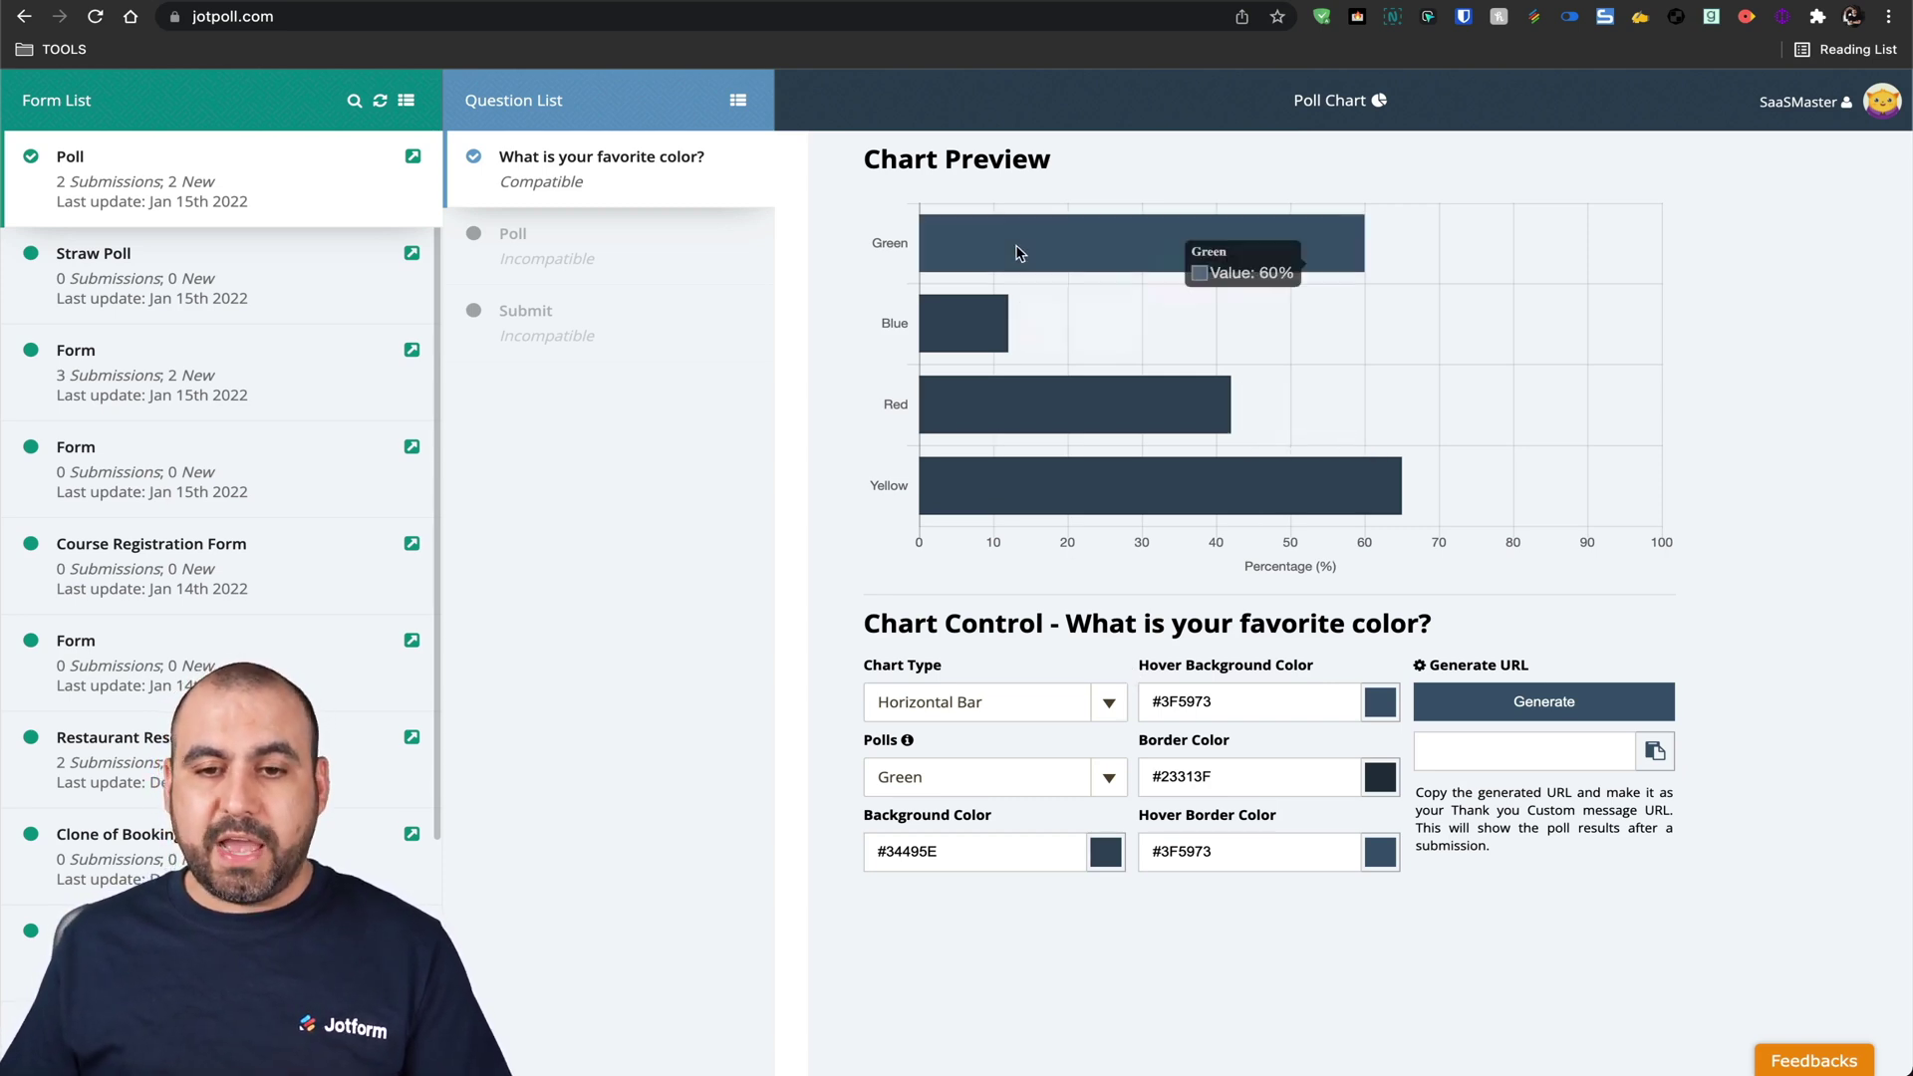
# Try the Pie, Doughnut and Polar Area chart types before settling on Vertical Bar.
pyautogui.moveTo(1020, 250)
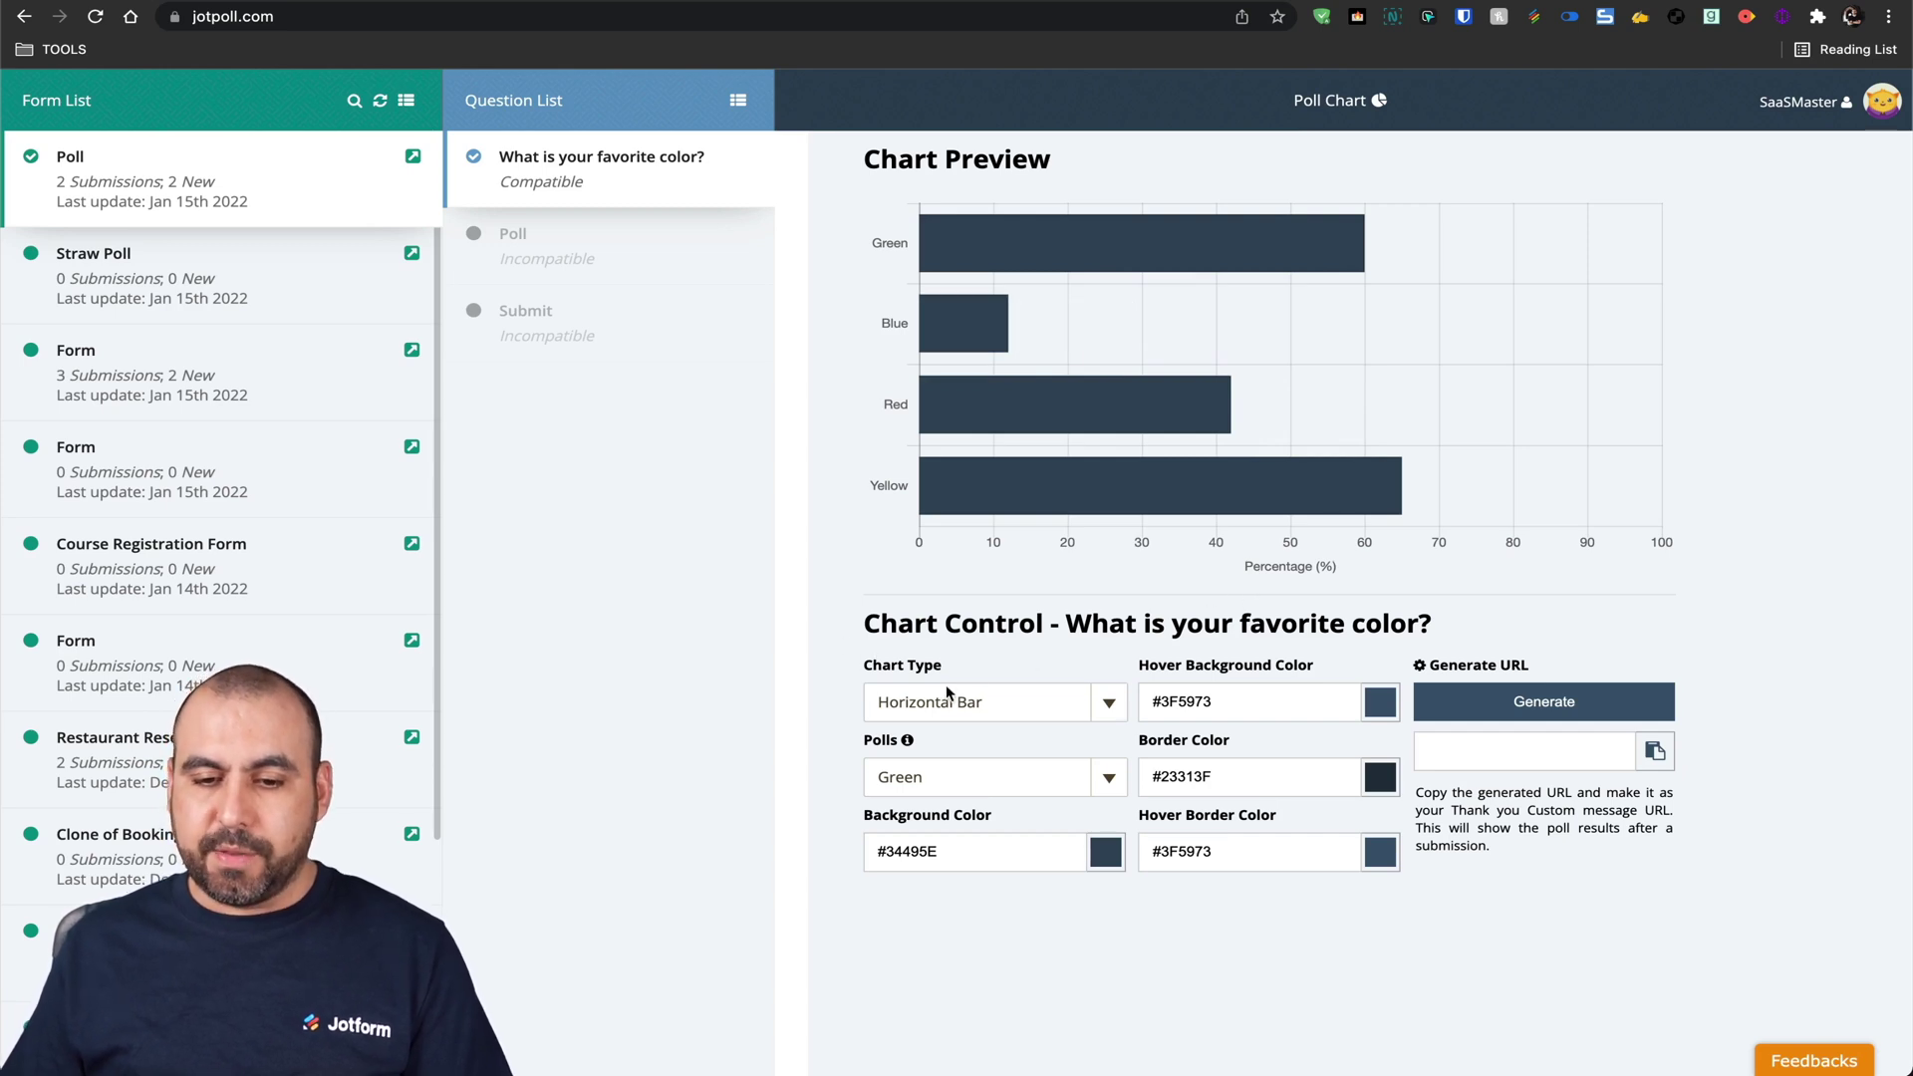
pyautogui.click(1098, 712)
pyautogui.click(1070, 727)
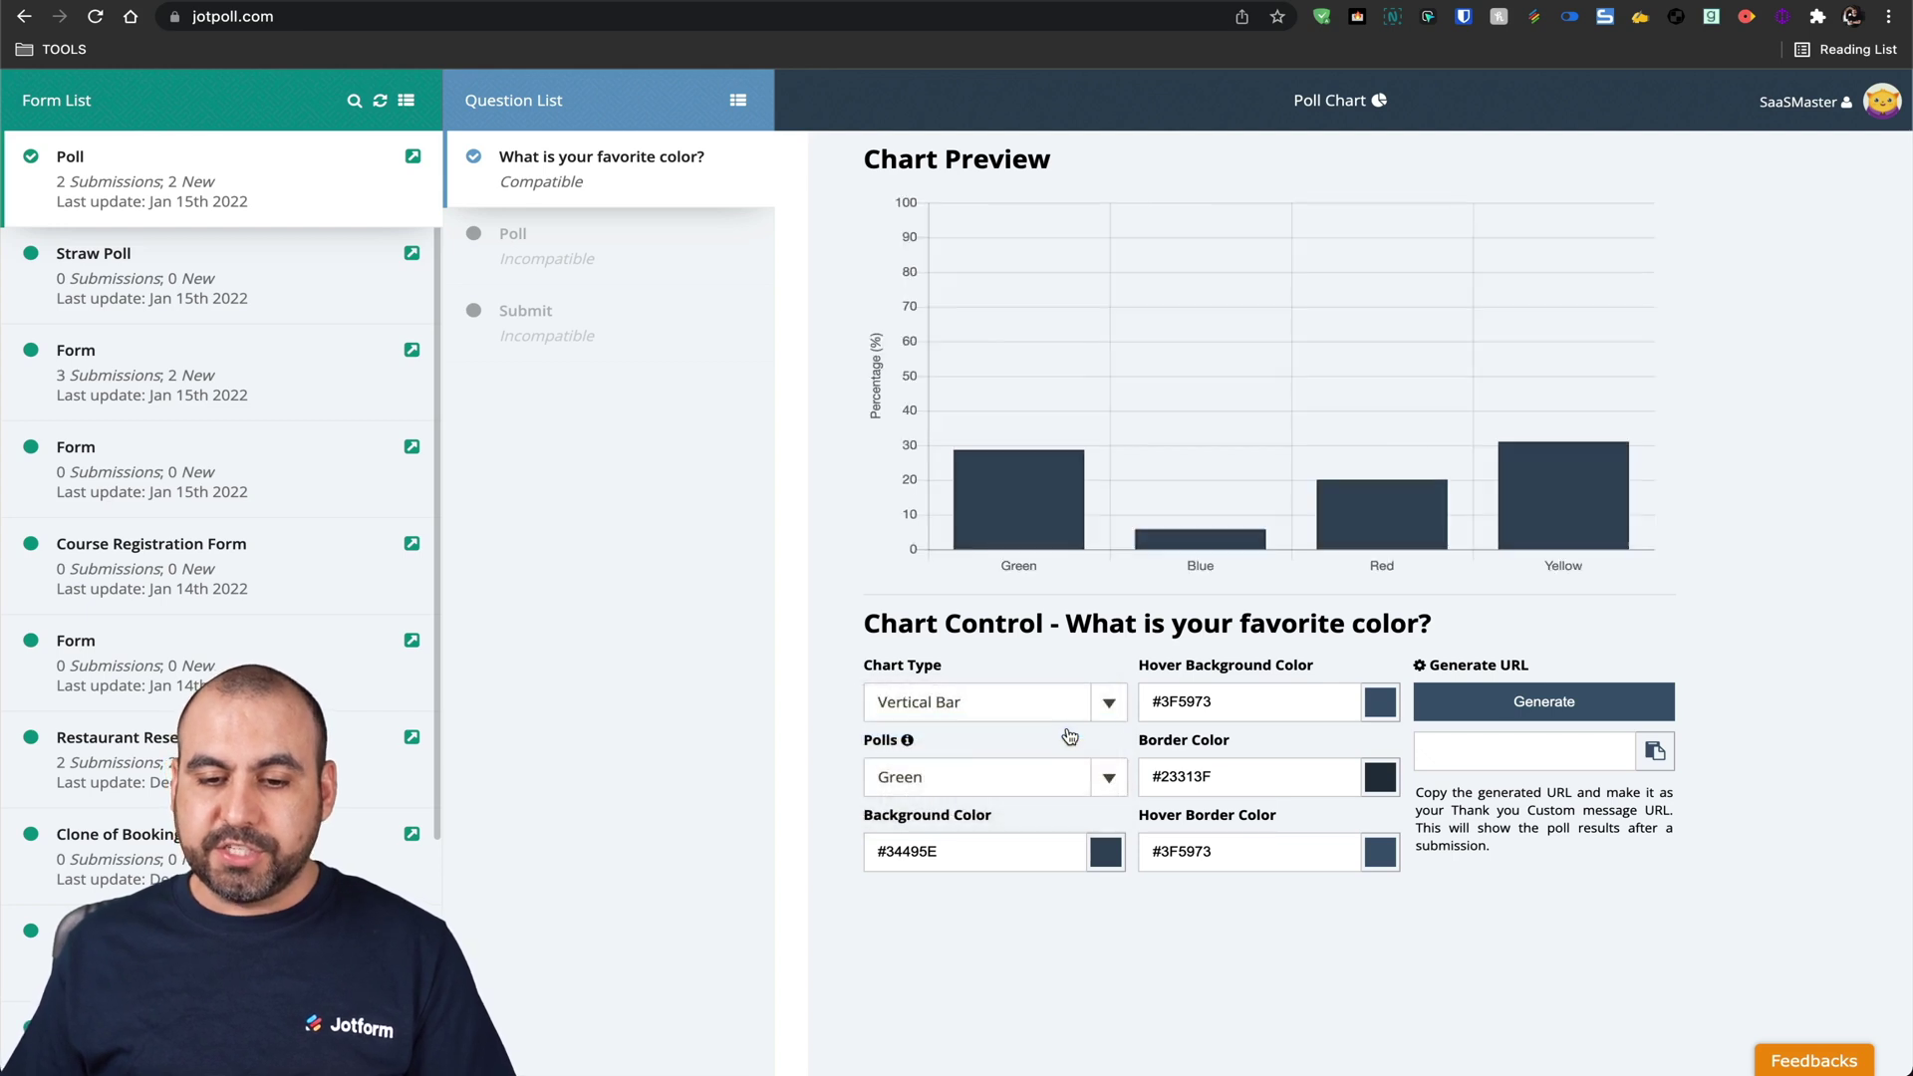
pyautogui.click(1061, 709)
pyautogui.click(1053, 727)
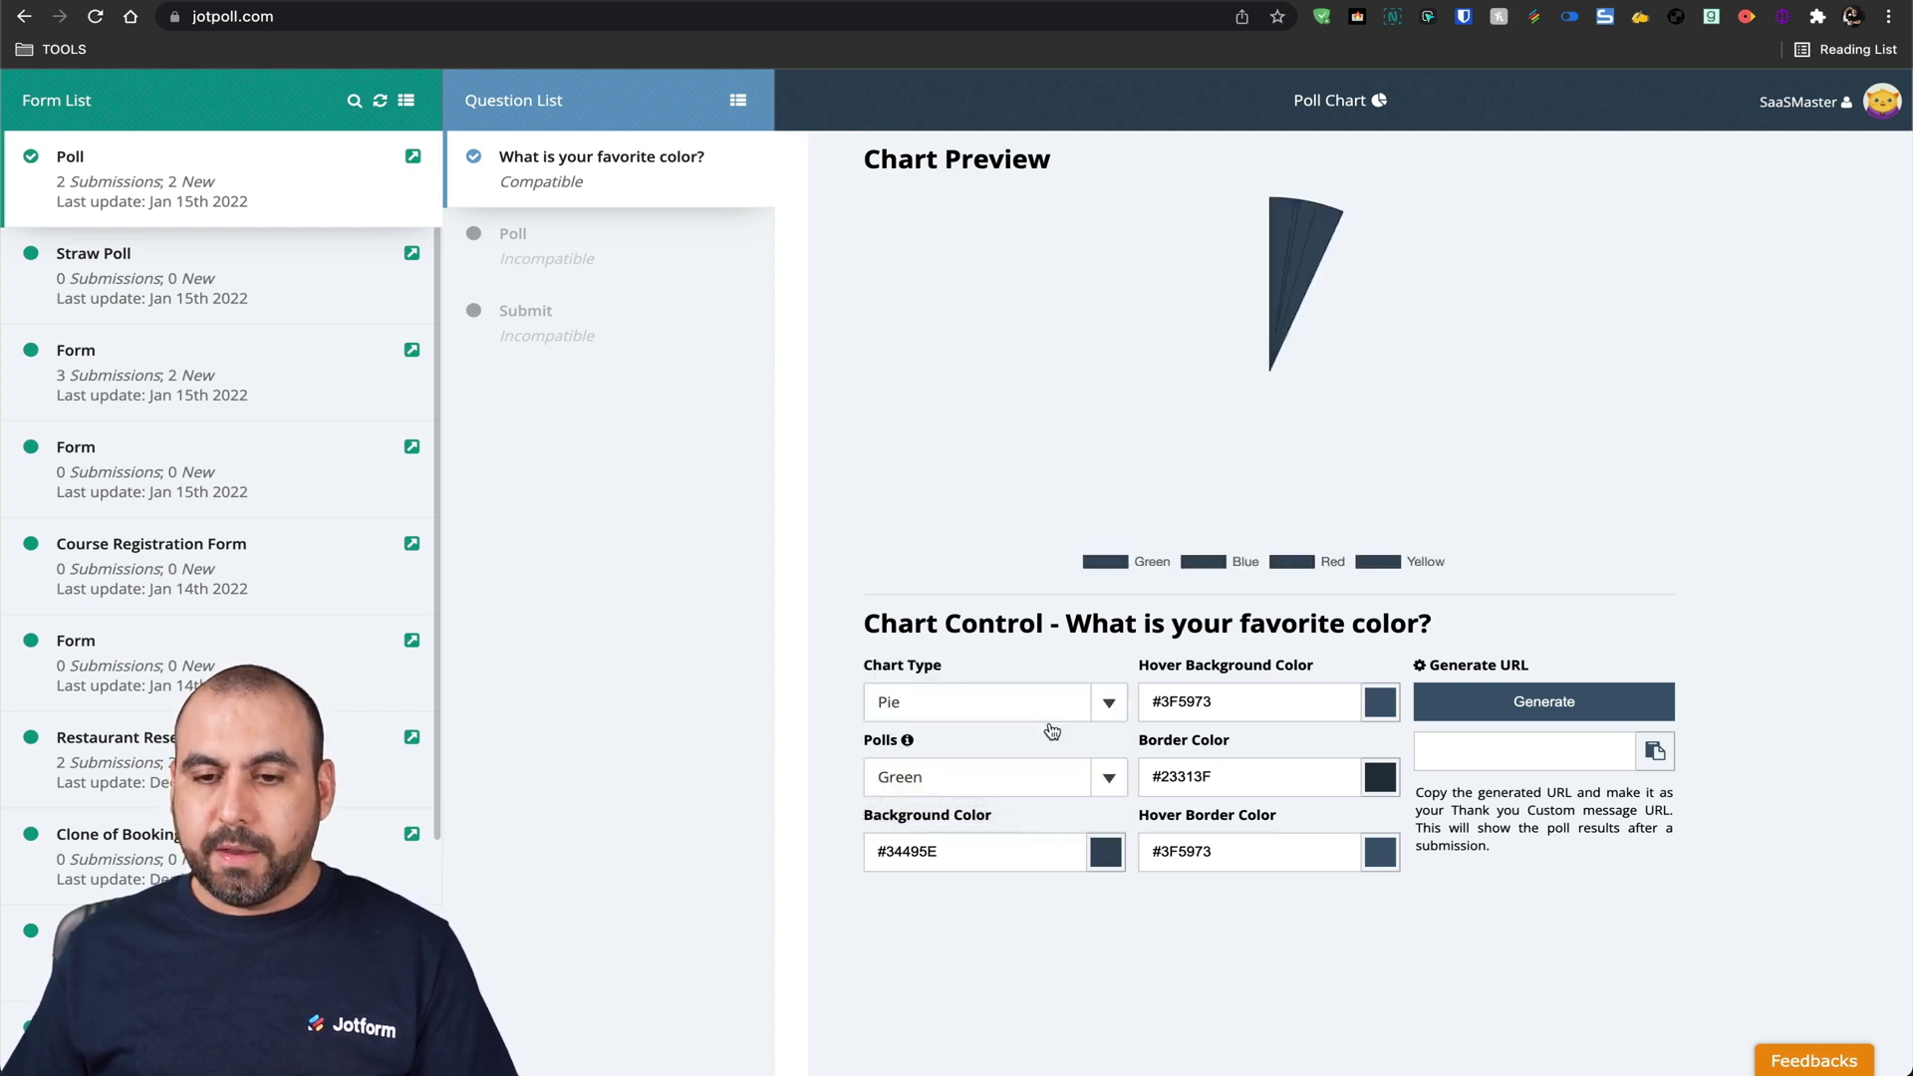
pyautogui.click(1056, 710)
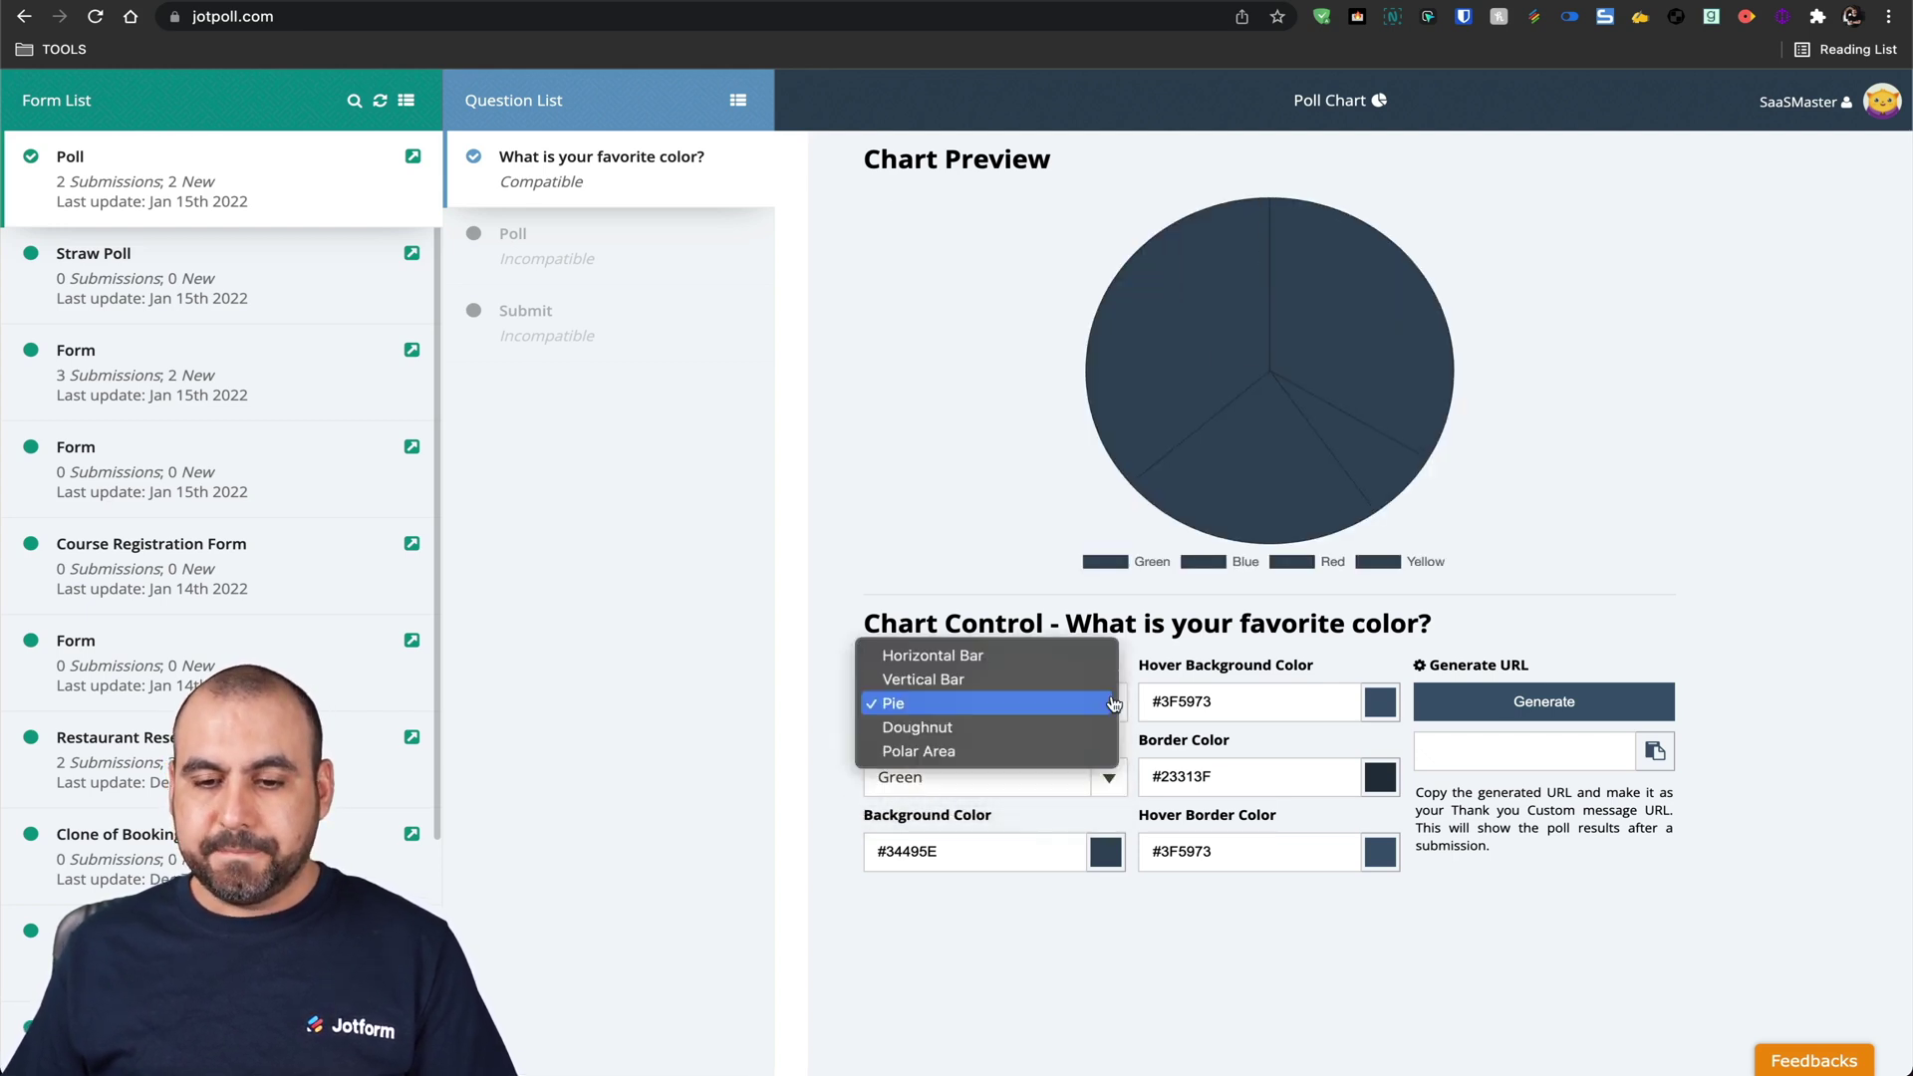
pyautogui.click(1054, 738)
pyautogui.click(1099, 714)
pyautogui.click(920, 730)
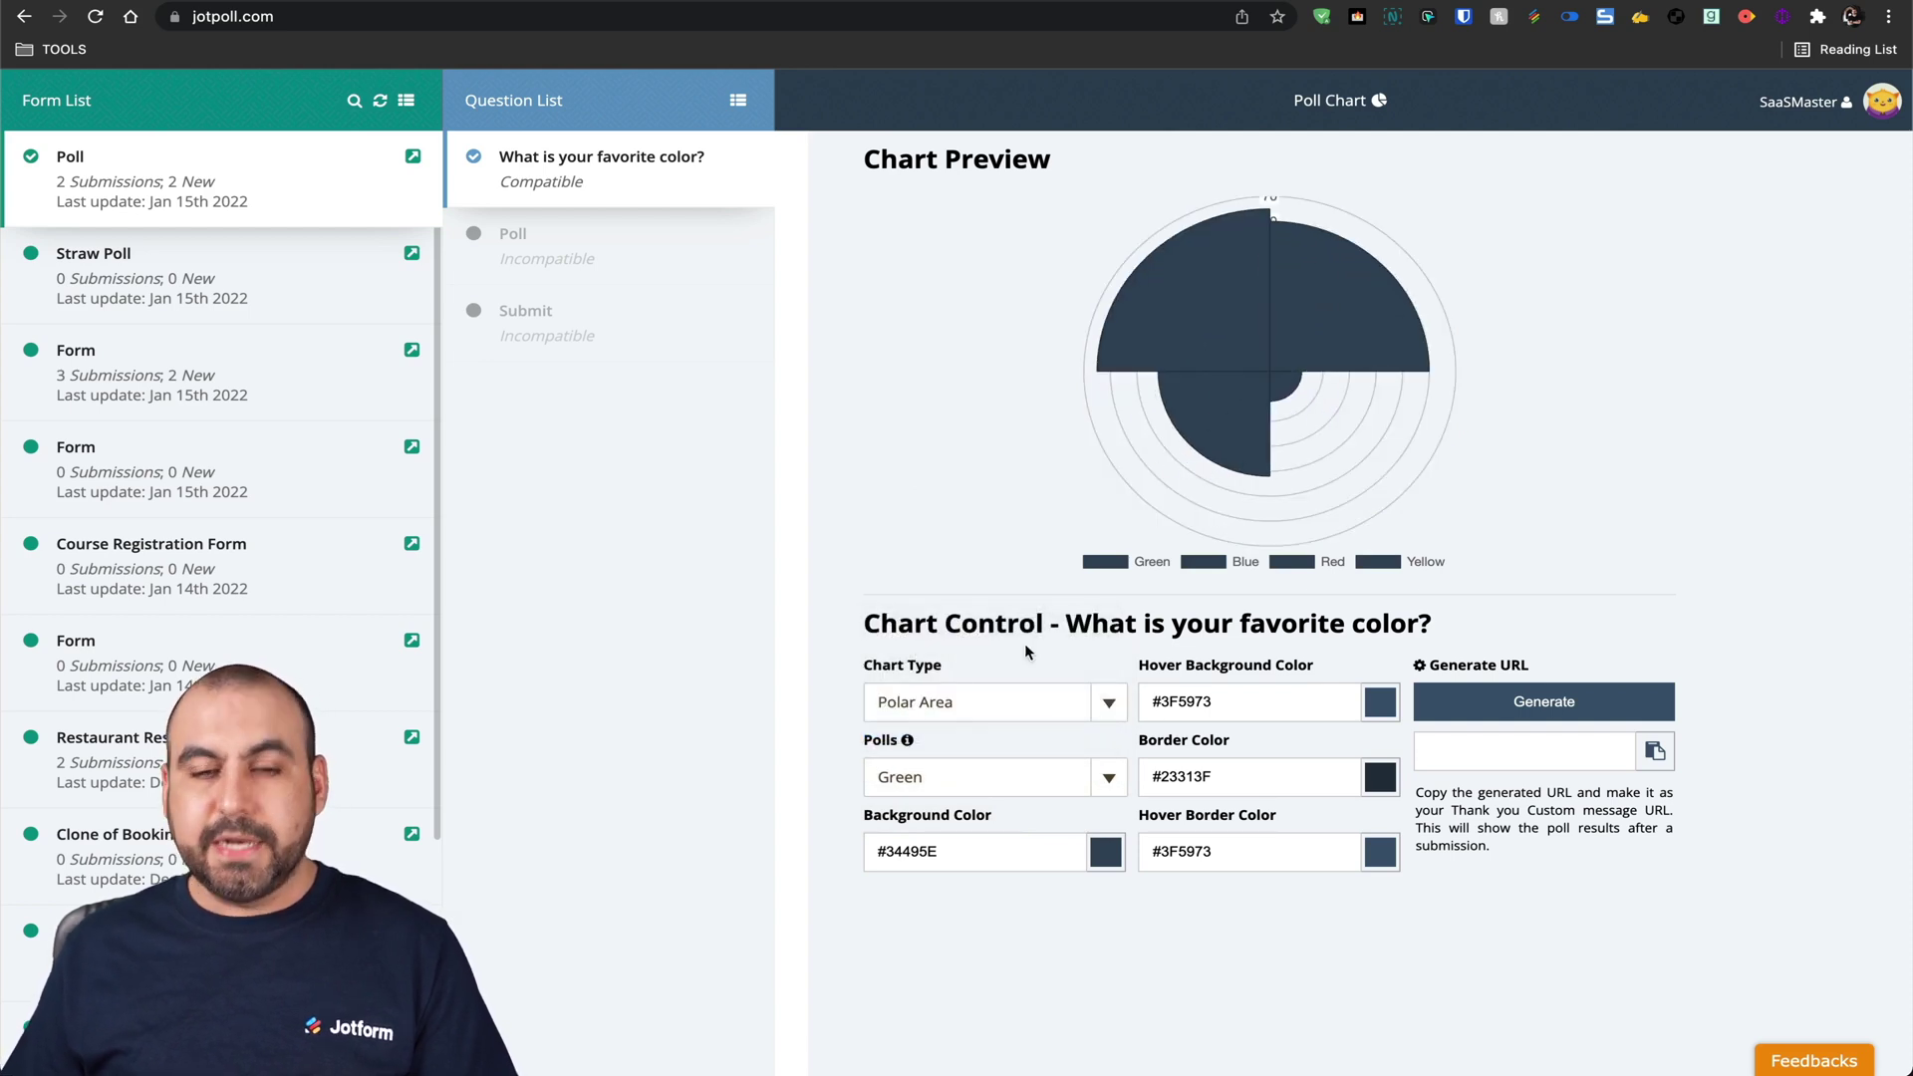
pyautogui.click(1023, 694)
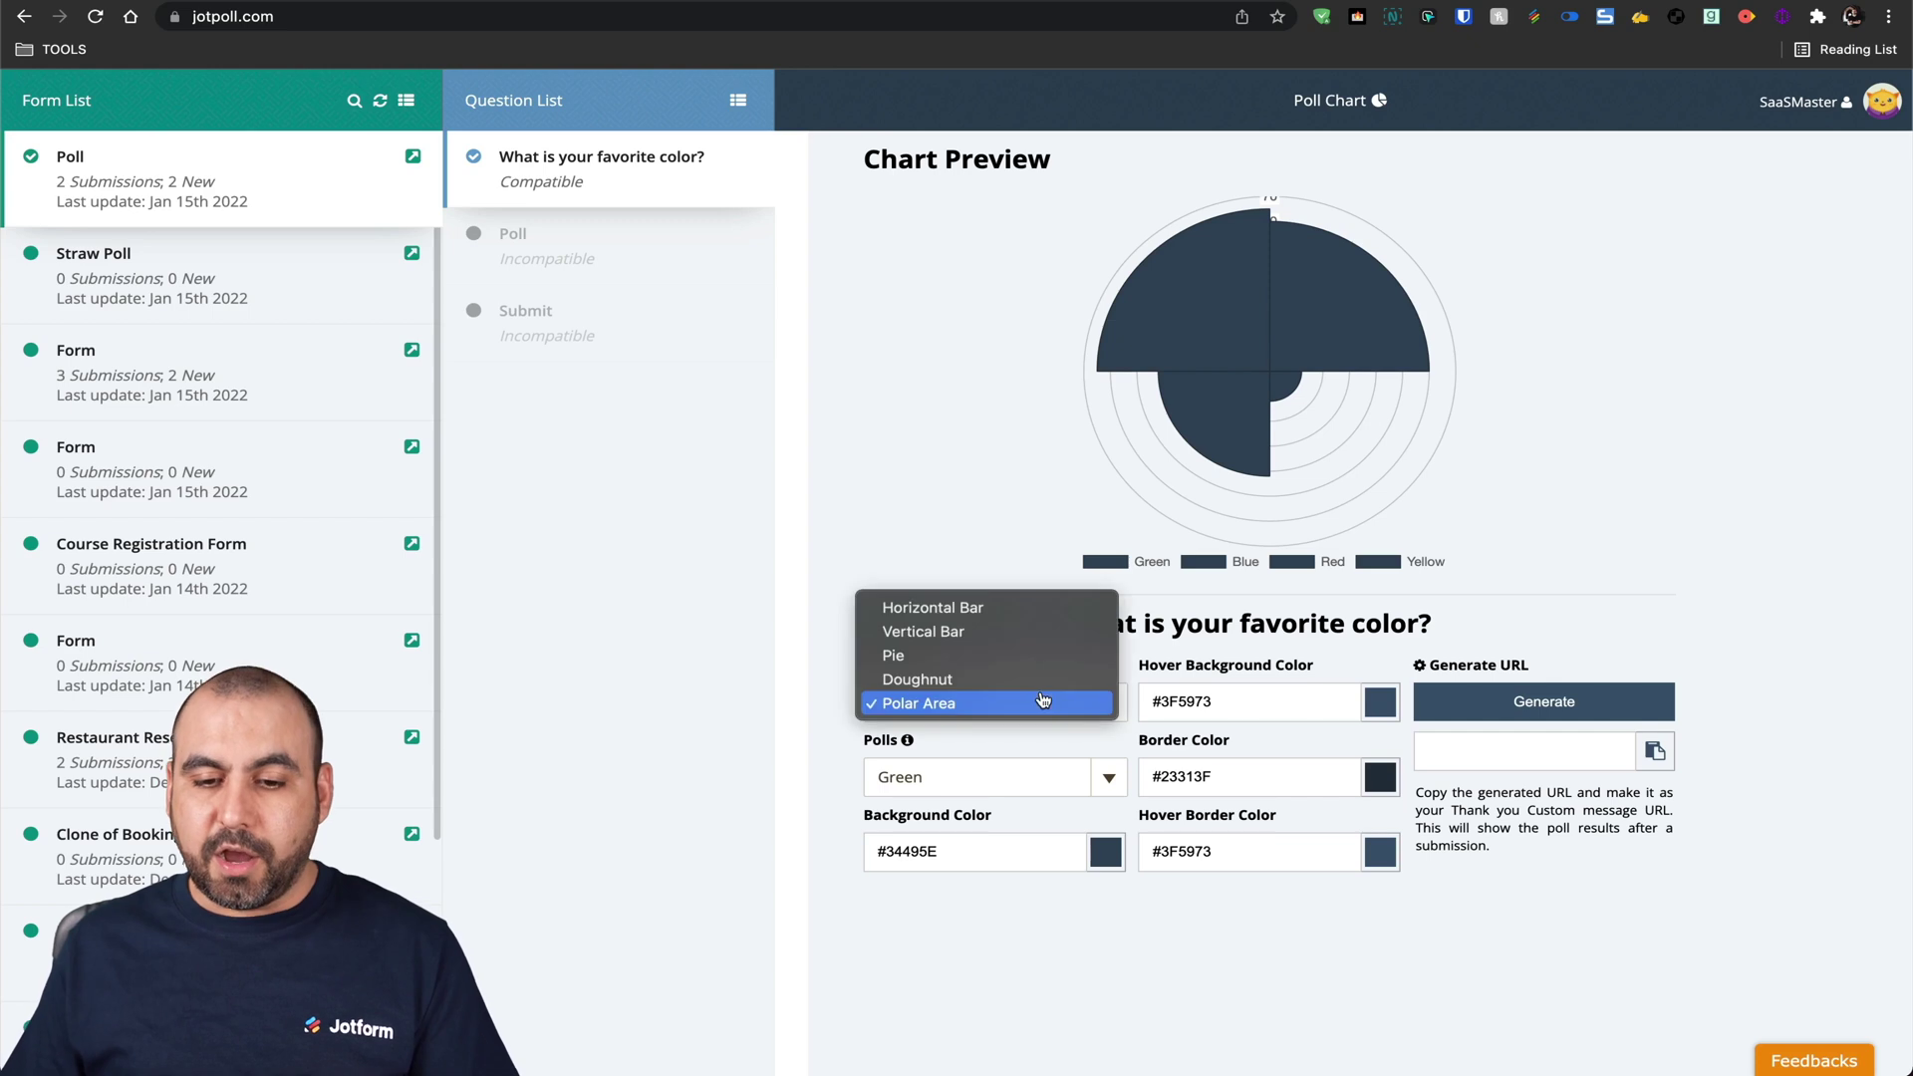
pyautogui.click(1006, 635)
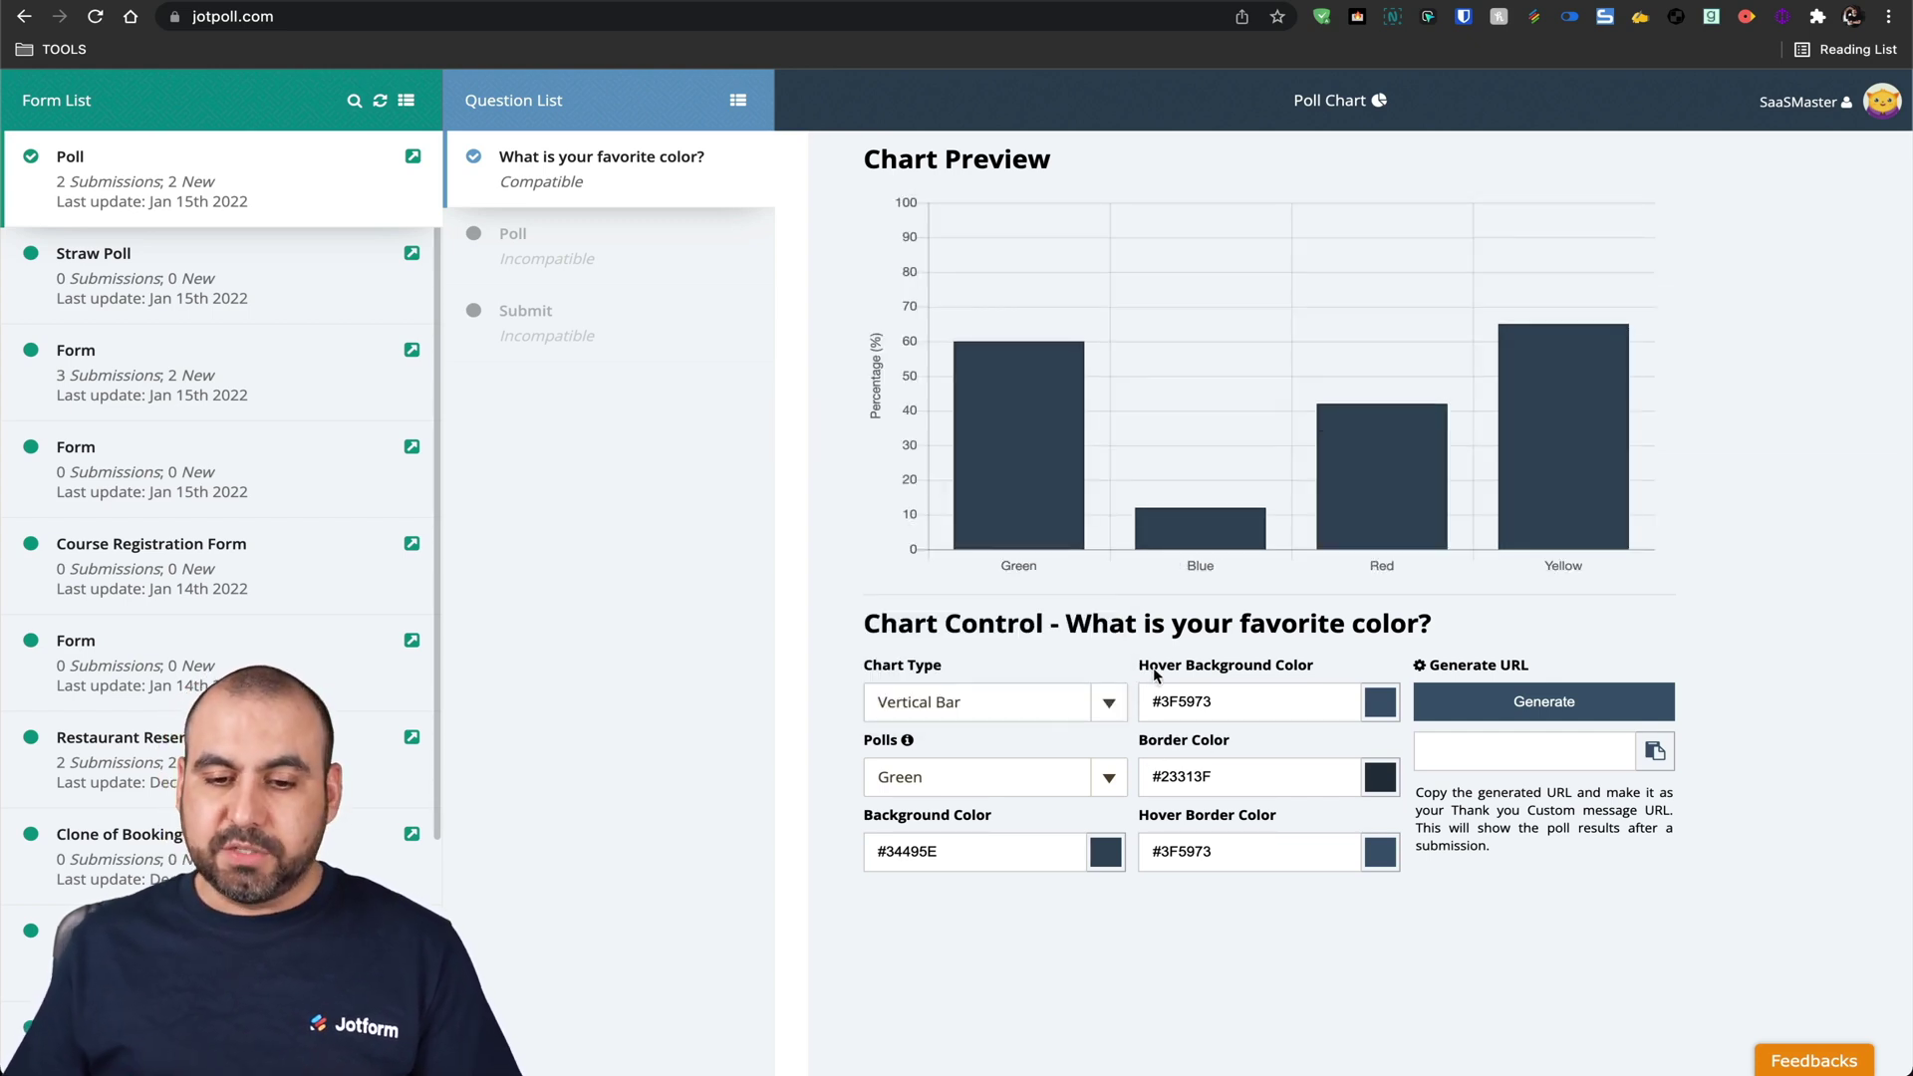
# Select the Green option and give its bar a bright blue fill.
pyautogui.click(1101, 779)
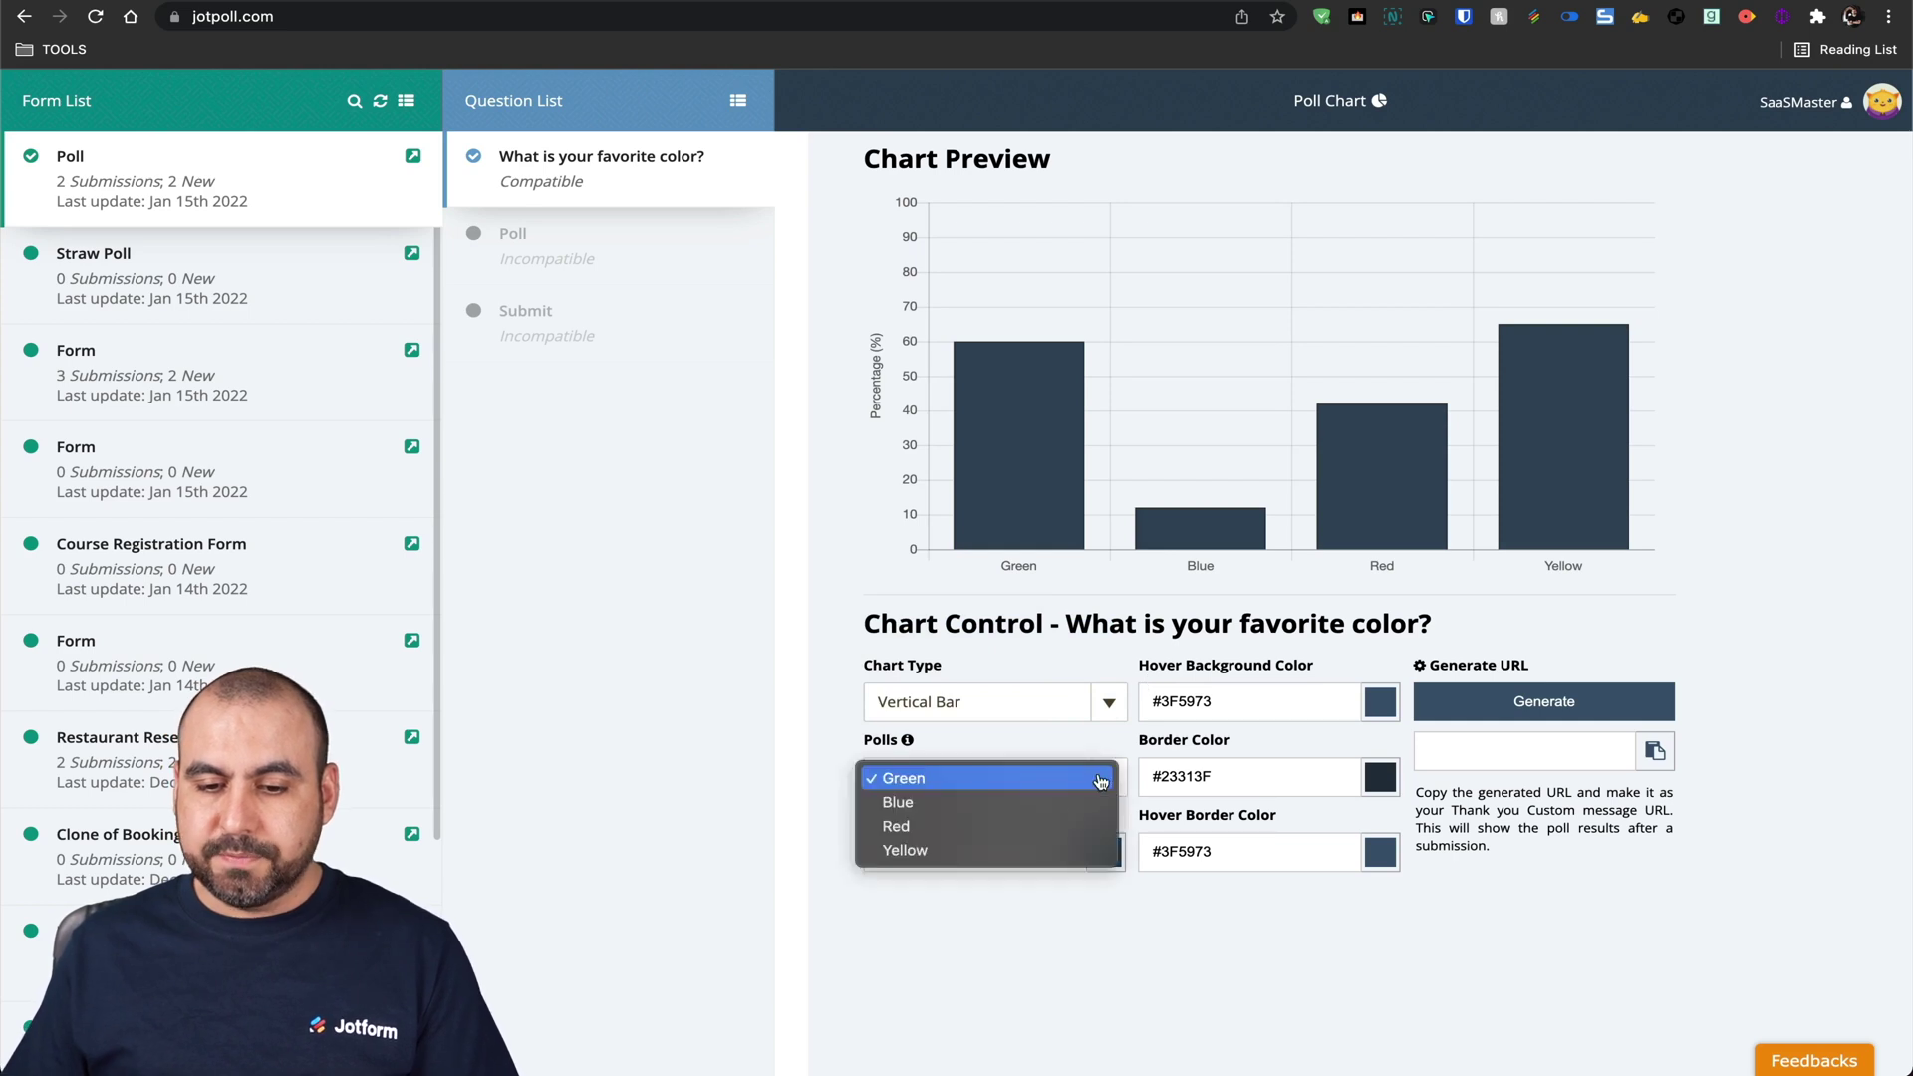
pyautogui.click(918, 781)
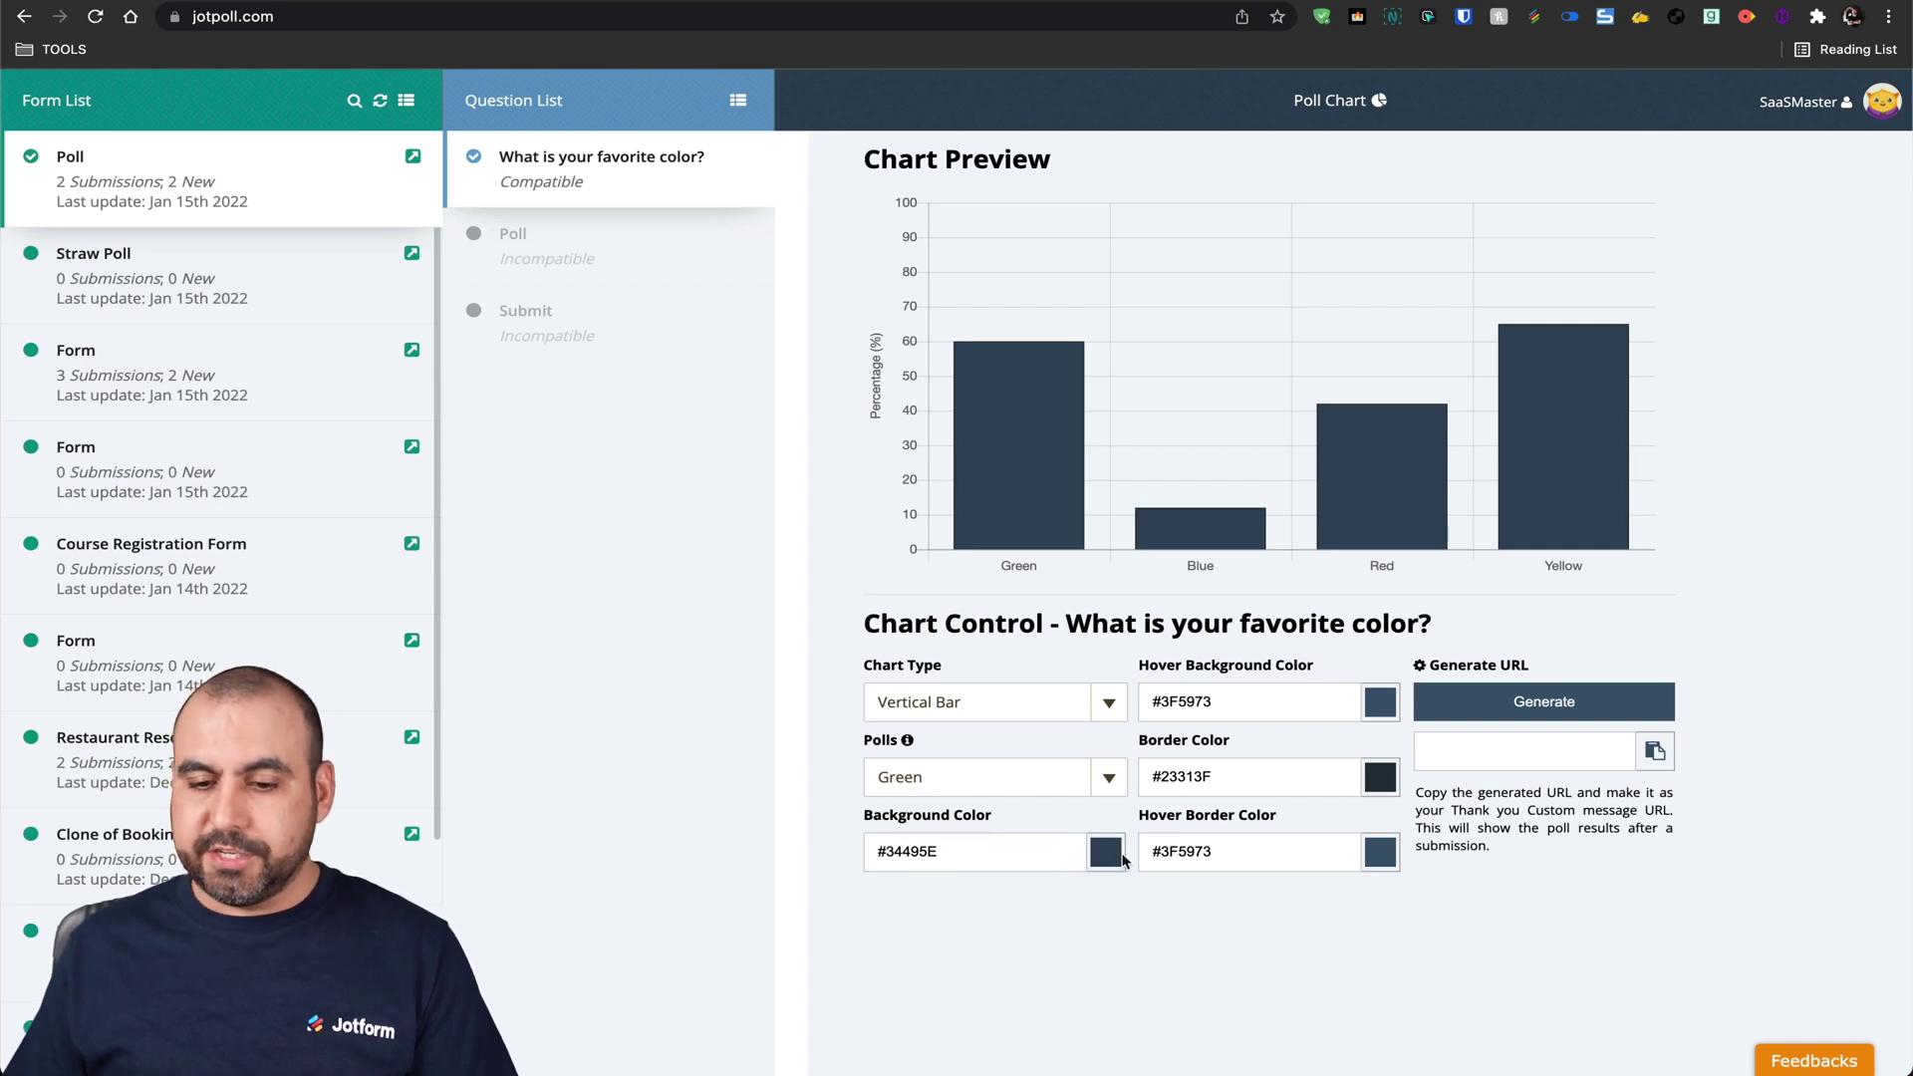
pyautogui.click(1108, 857)
pyautogui.click(1090, 840)
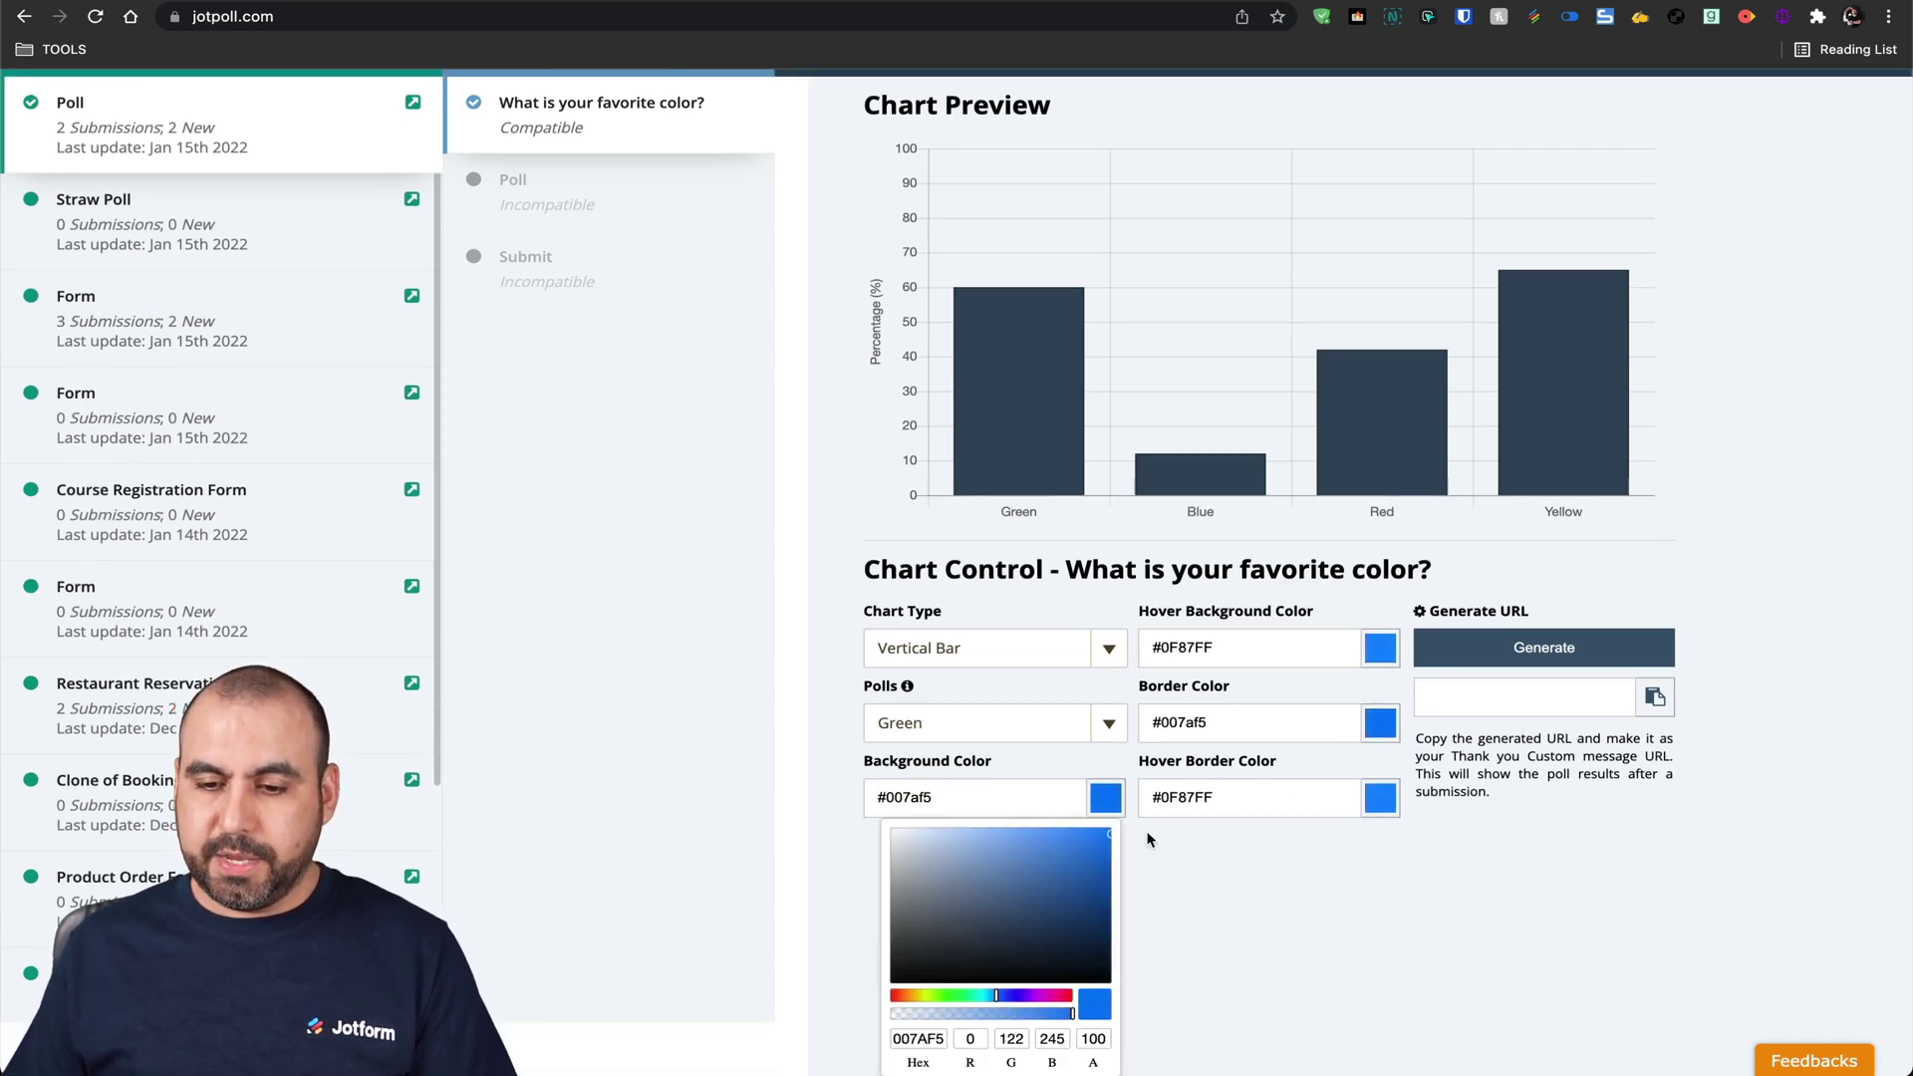
pyautogui.click(1311, 834)
# Recolor the Green option's bar with a green shade.
pyautogui.moveTo(1040, 434)
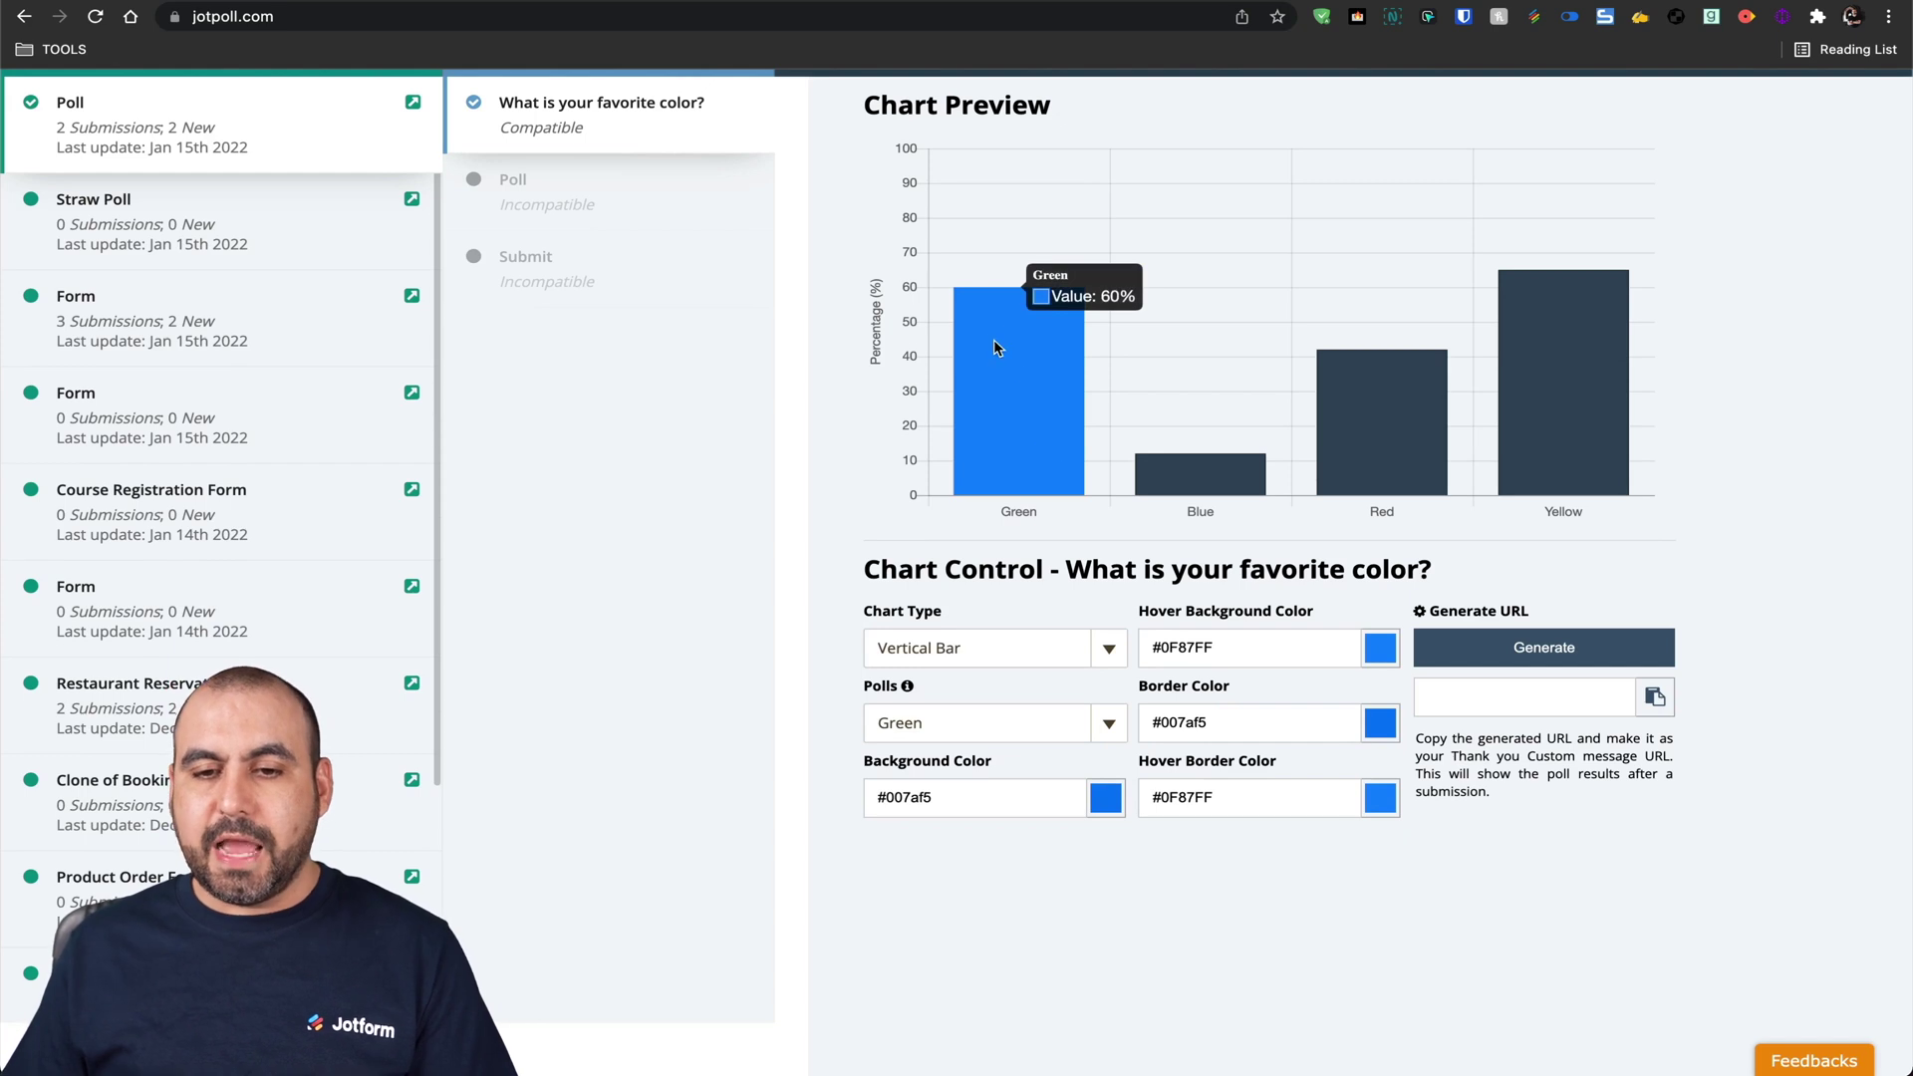
pyautogui.click(1052, 716)
pyautogui.click(955, 755)
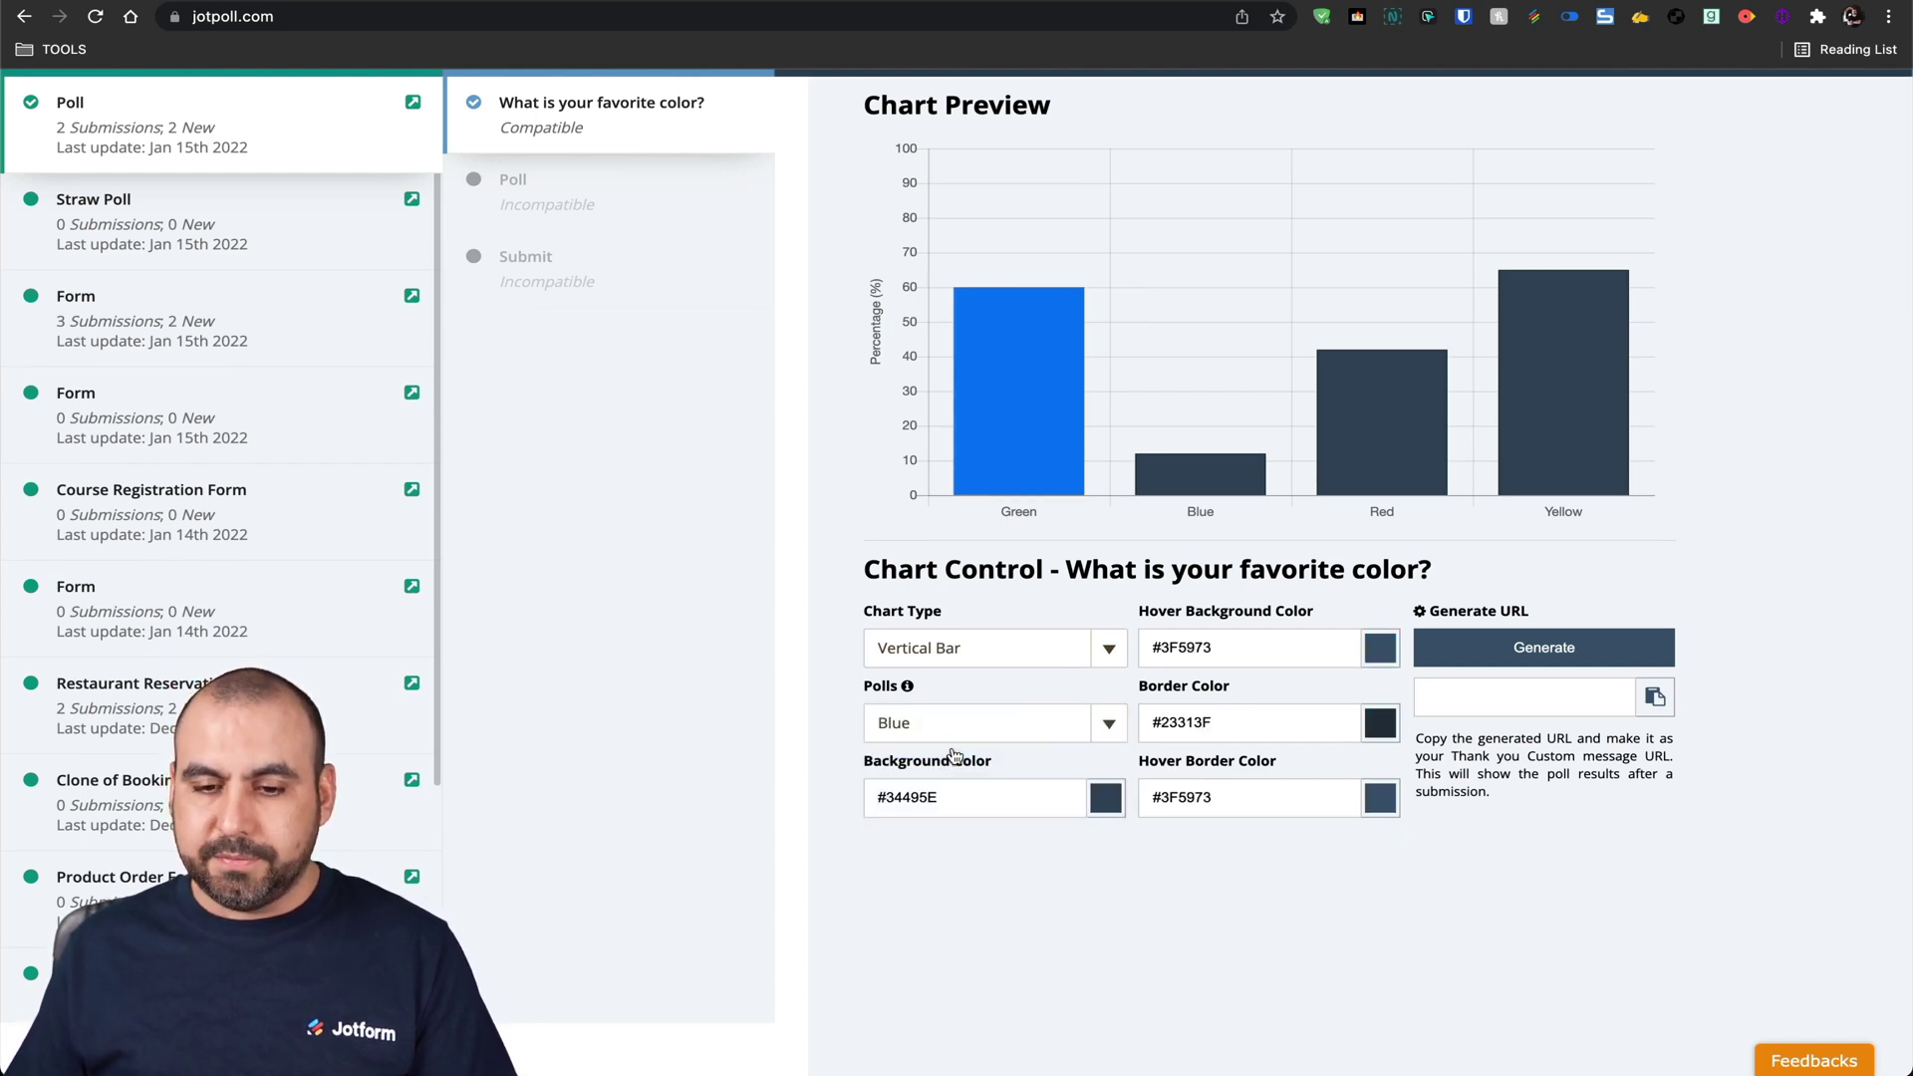
pyautogui.click(1087, 721)
pyautogui.click(995, 690)
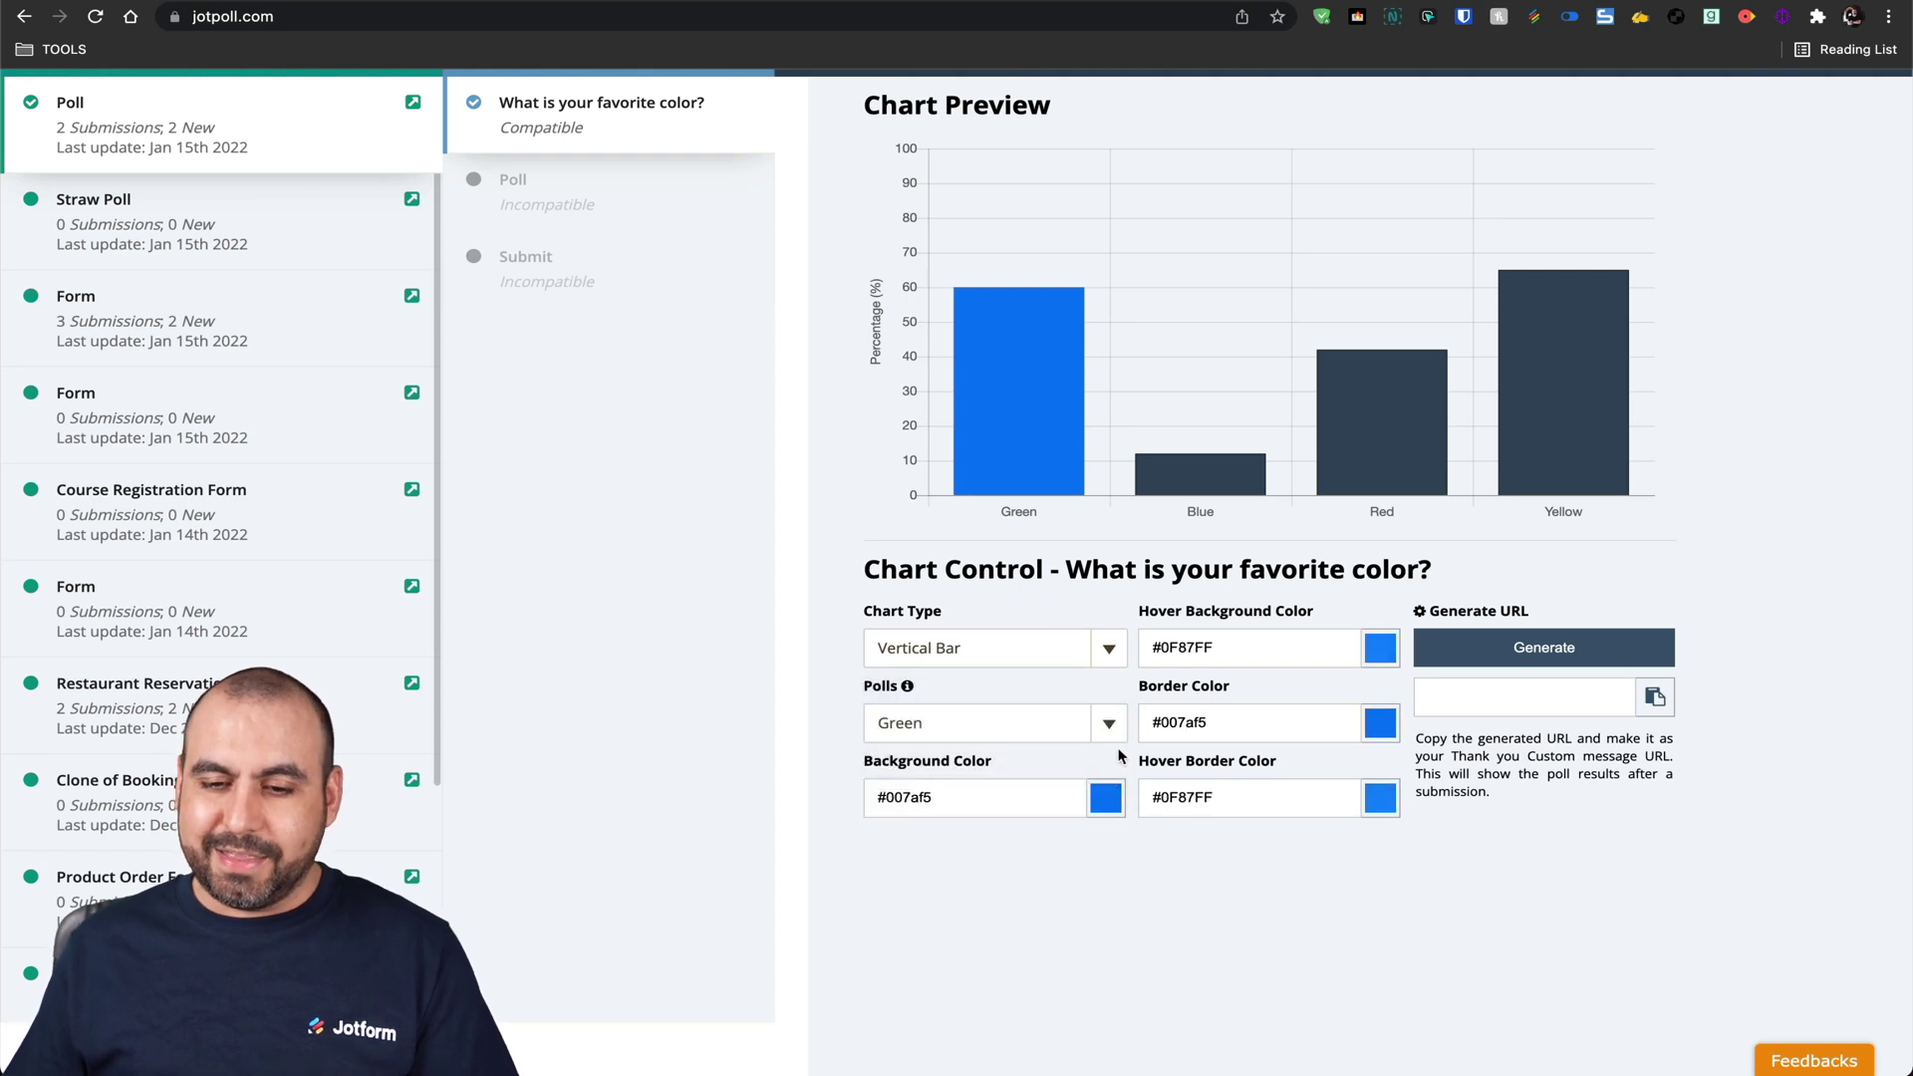
pyautogui.click(1106, 798)
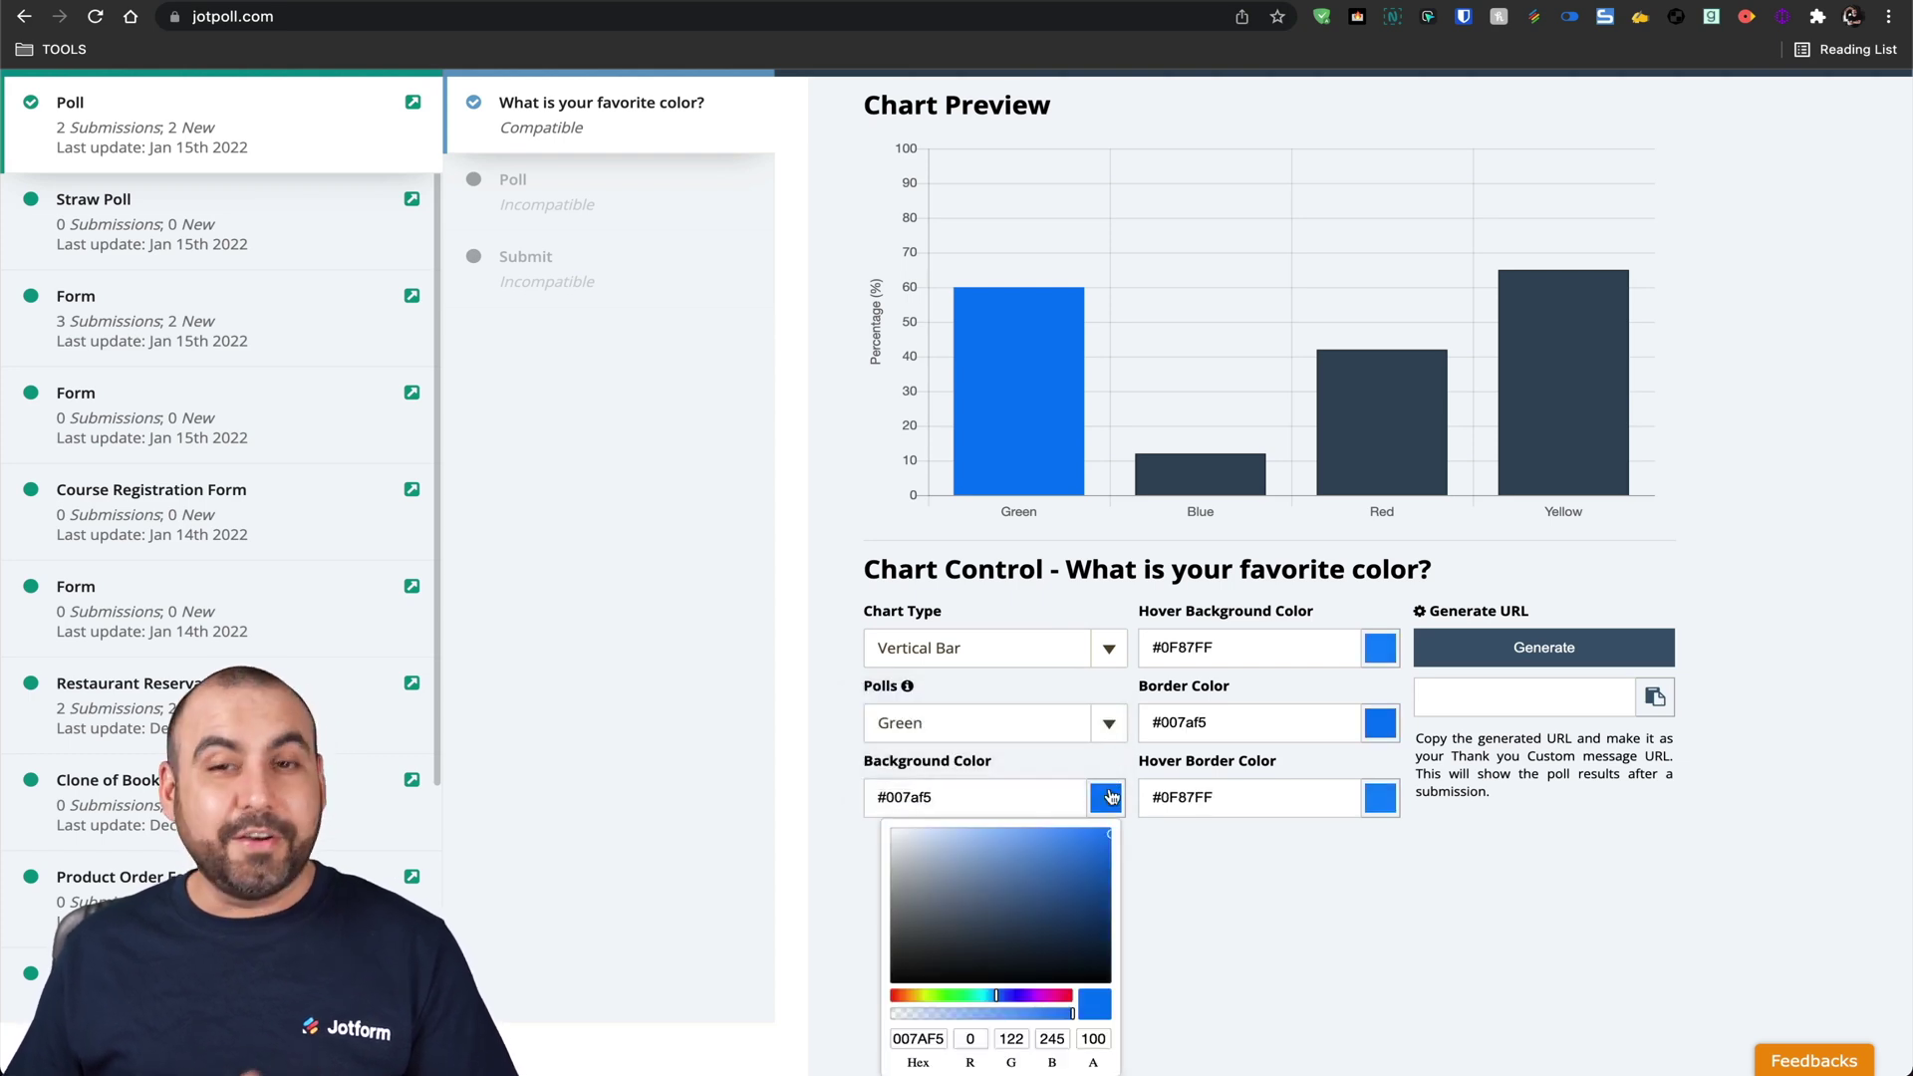
pyautogui.click(953, 997)
pyautogui.moveTo(1101, 839); pyautogui.dragTo(1098, 839)
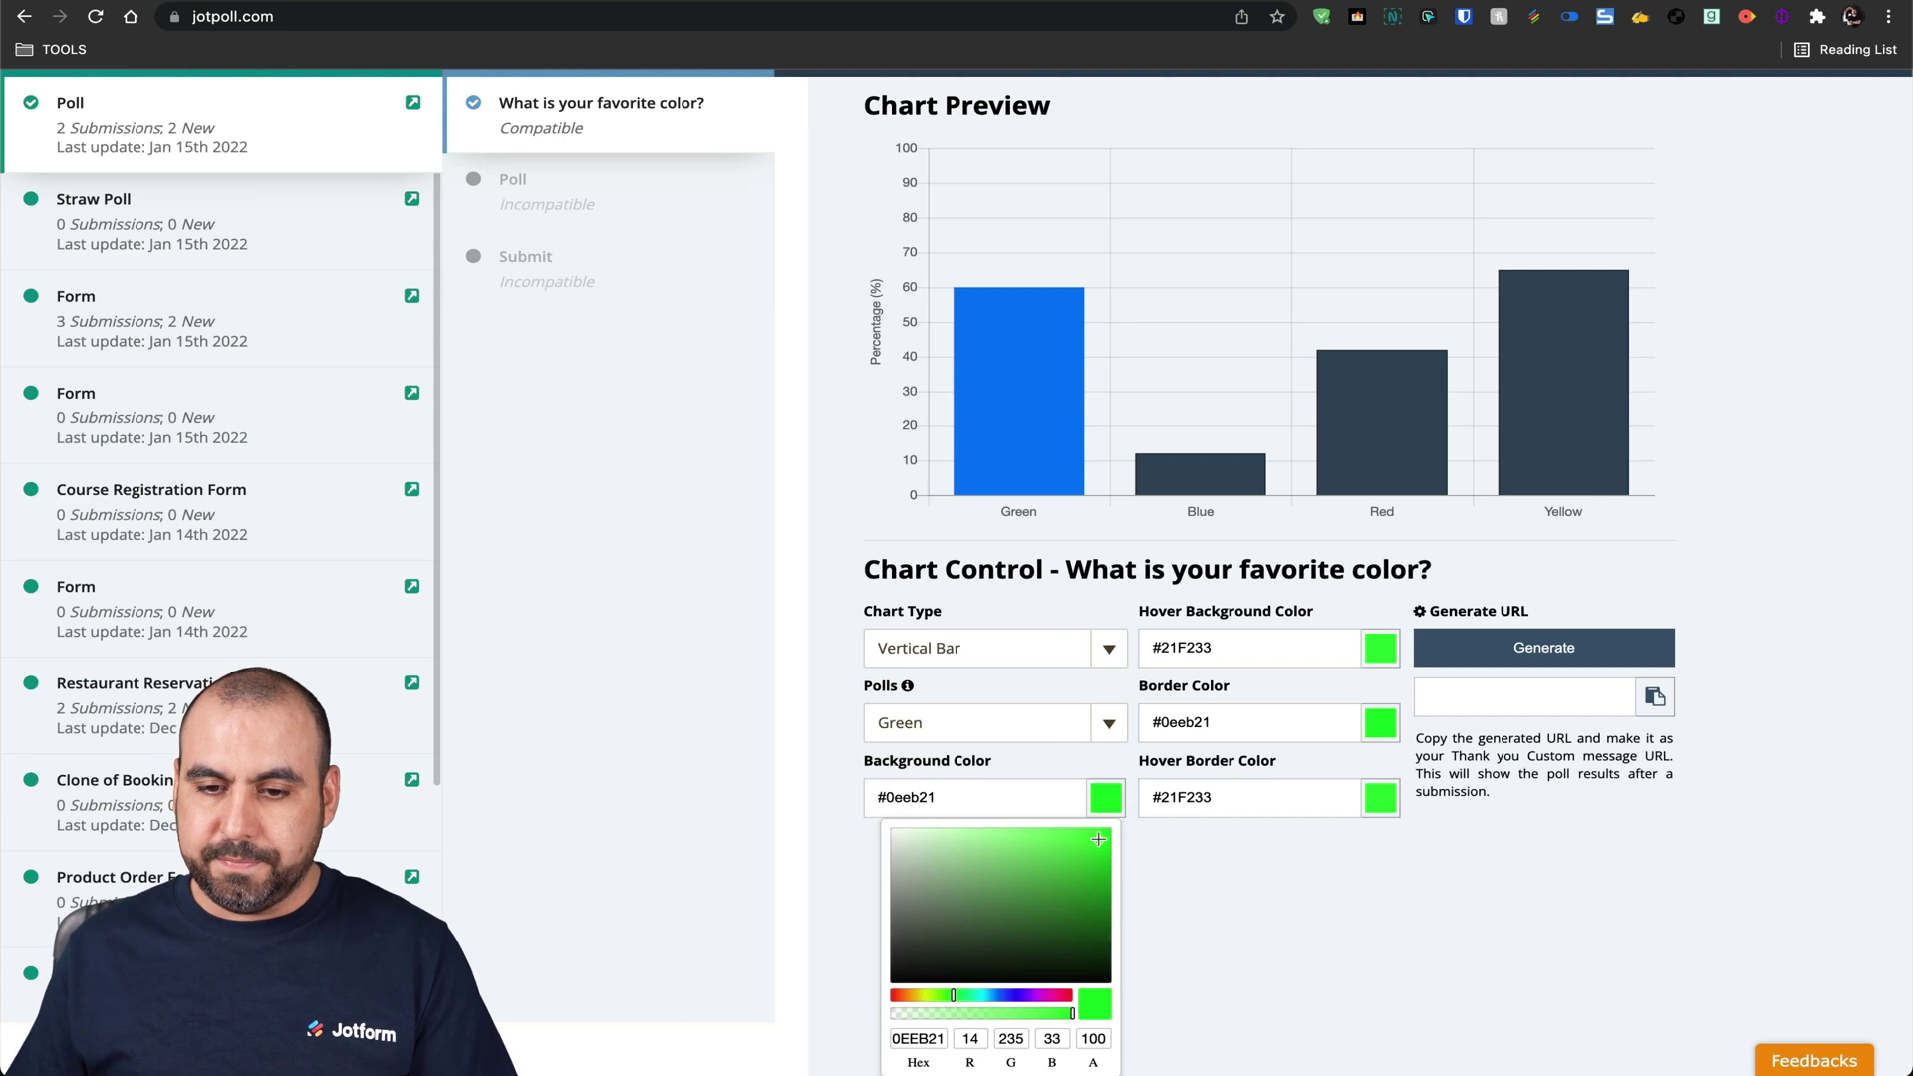
pyautogui.click(1126, 852)
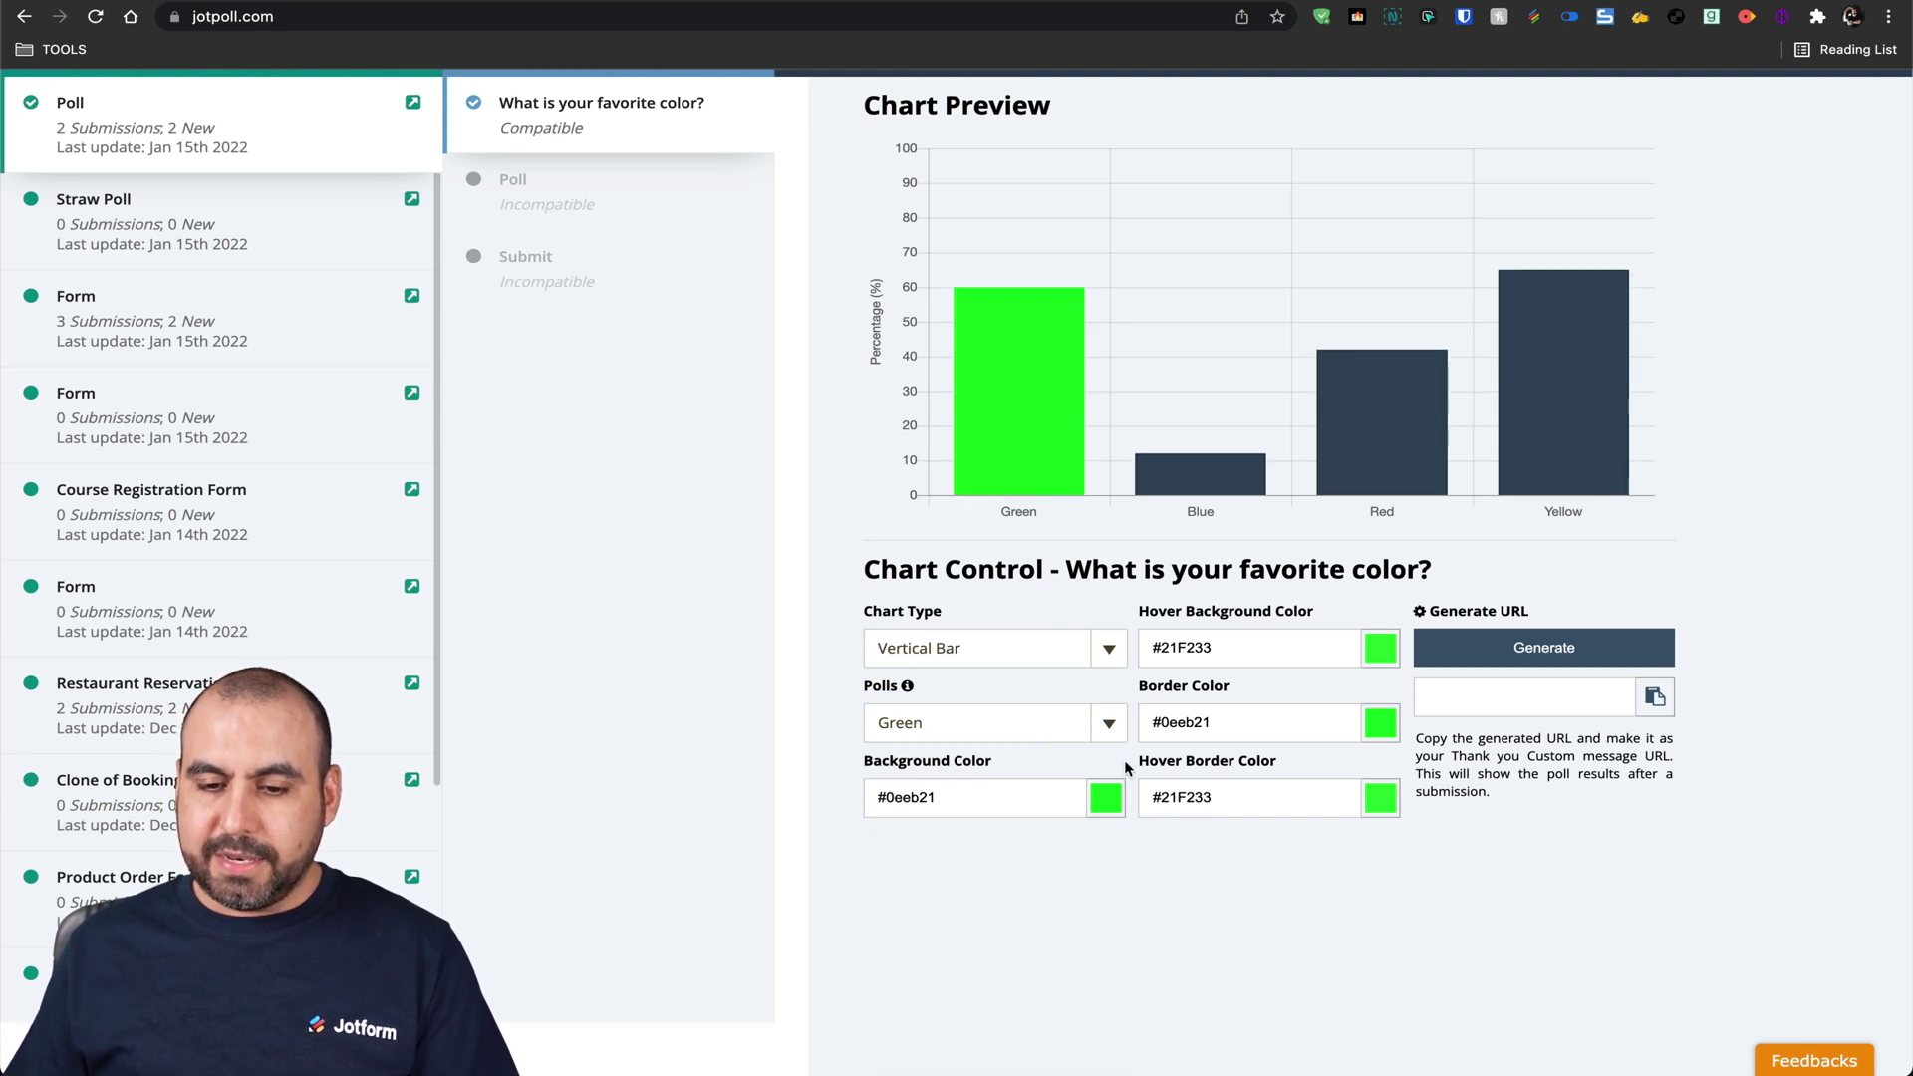
# Fill the Blue option's bar with bright blue.
pyautogui.click(1076, 721)
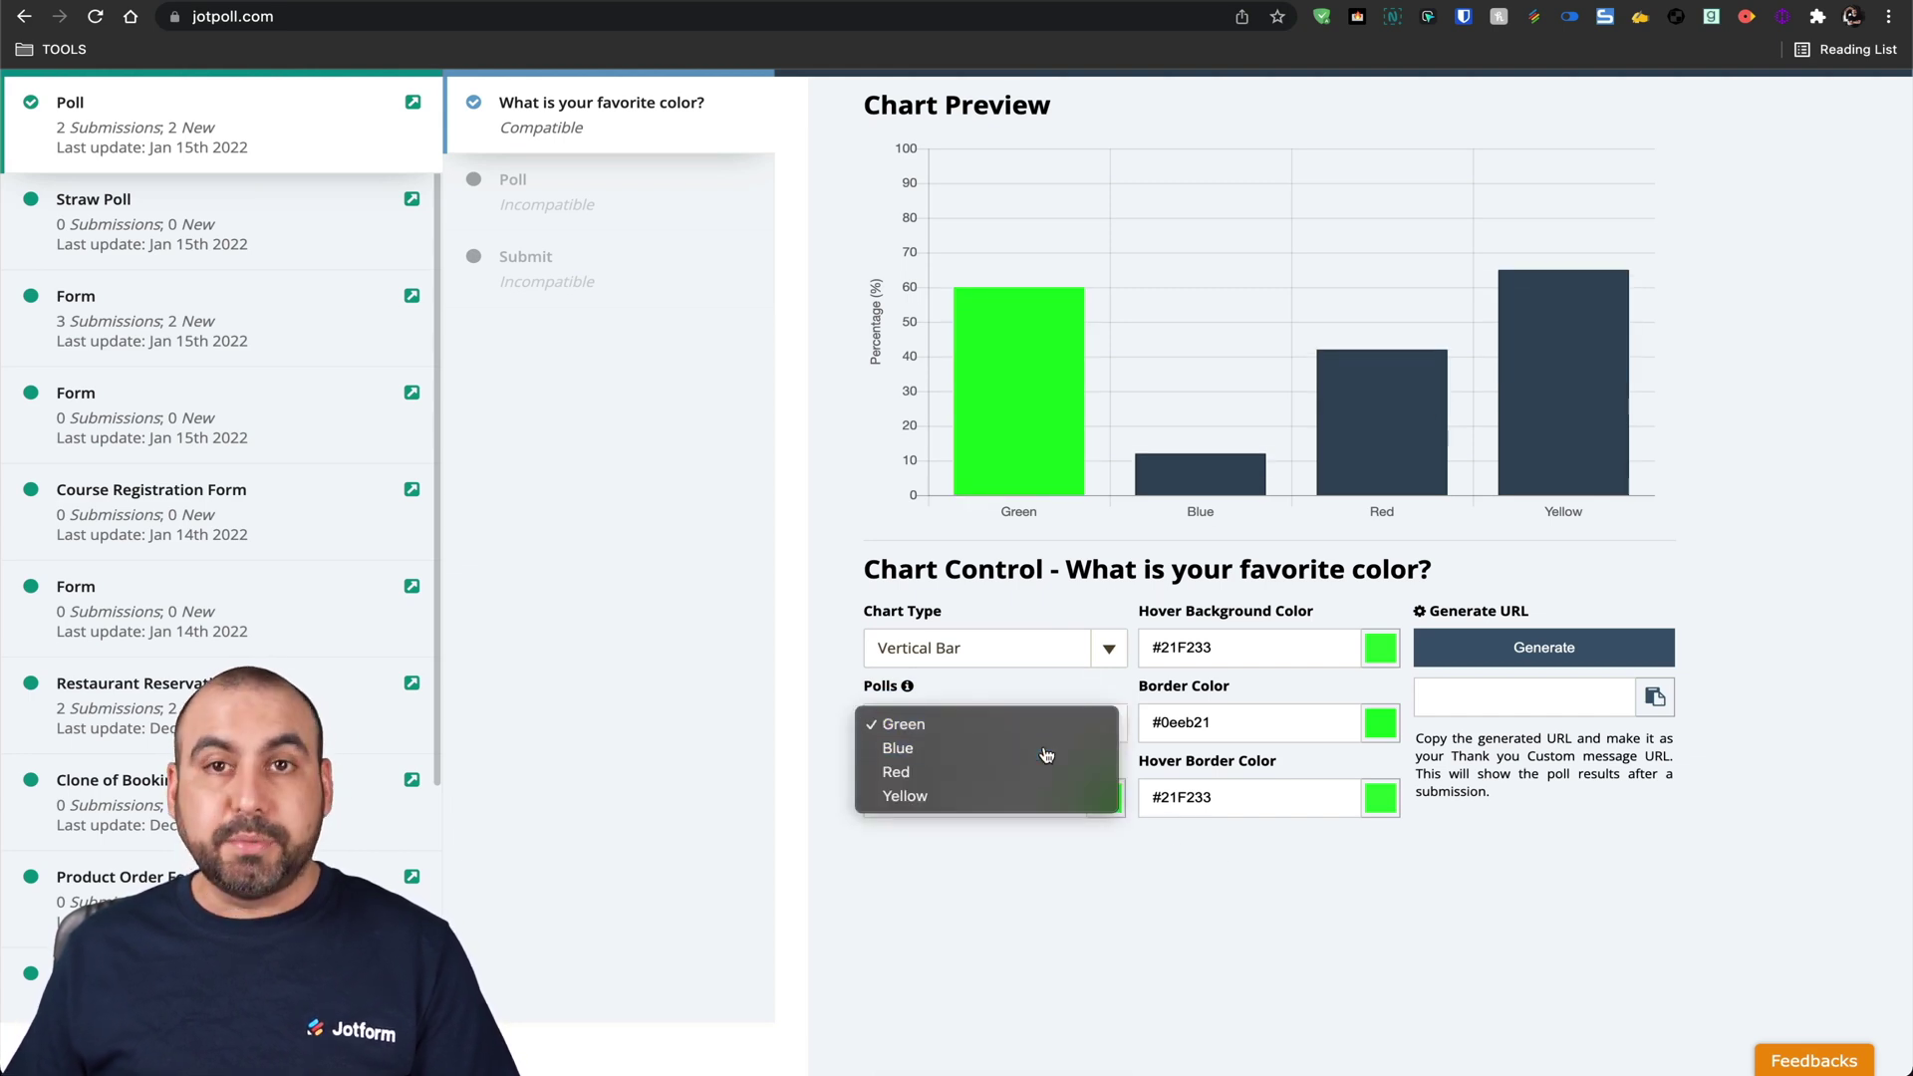
pyautogui.click(1046, 752)
pyautogui.click(1104, 802)
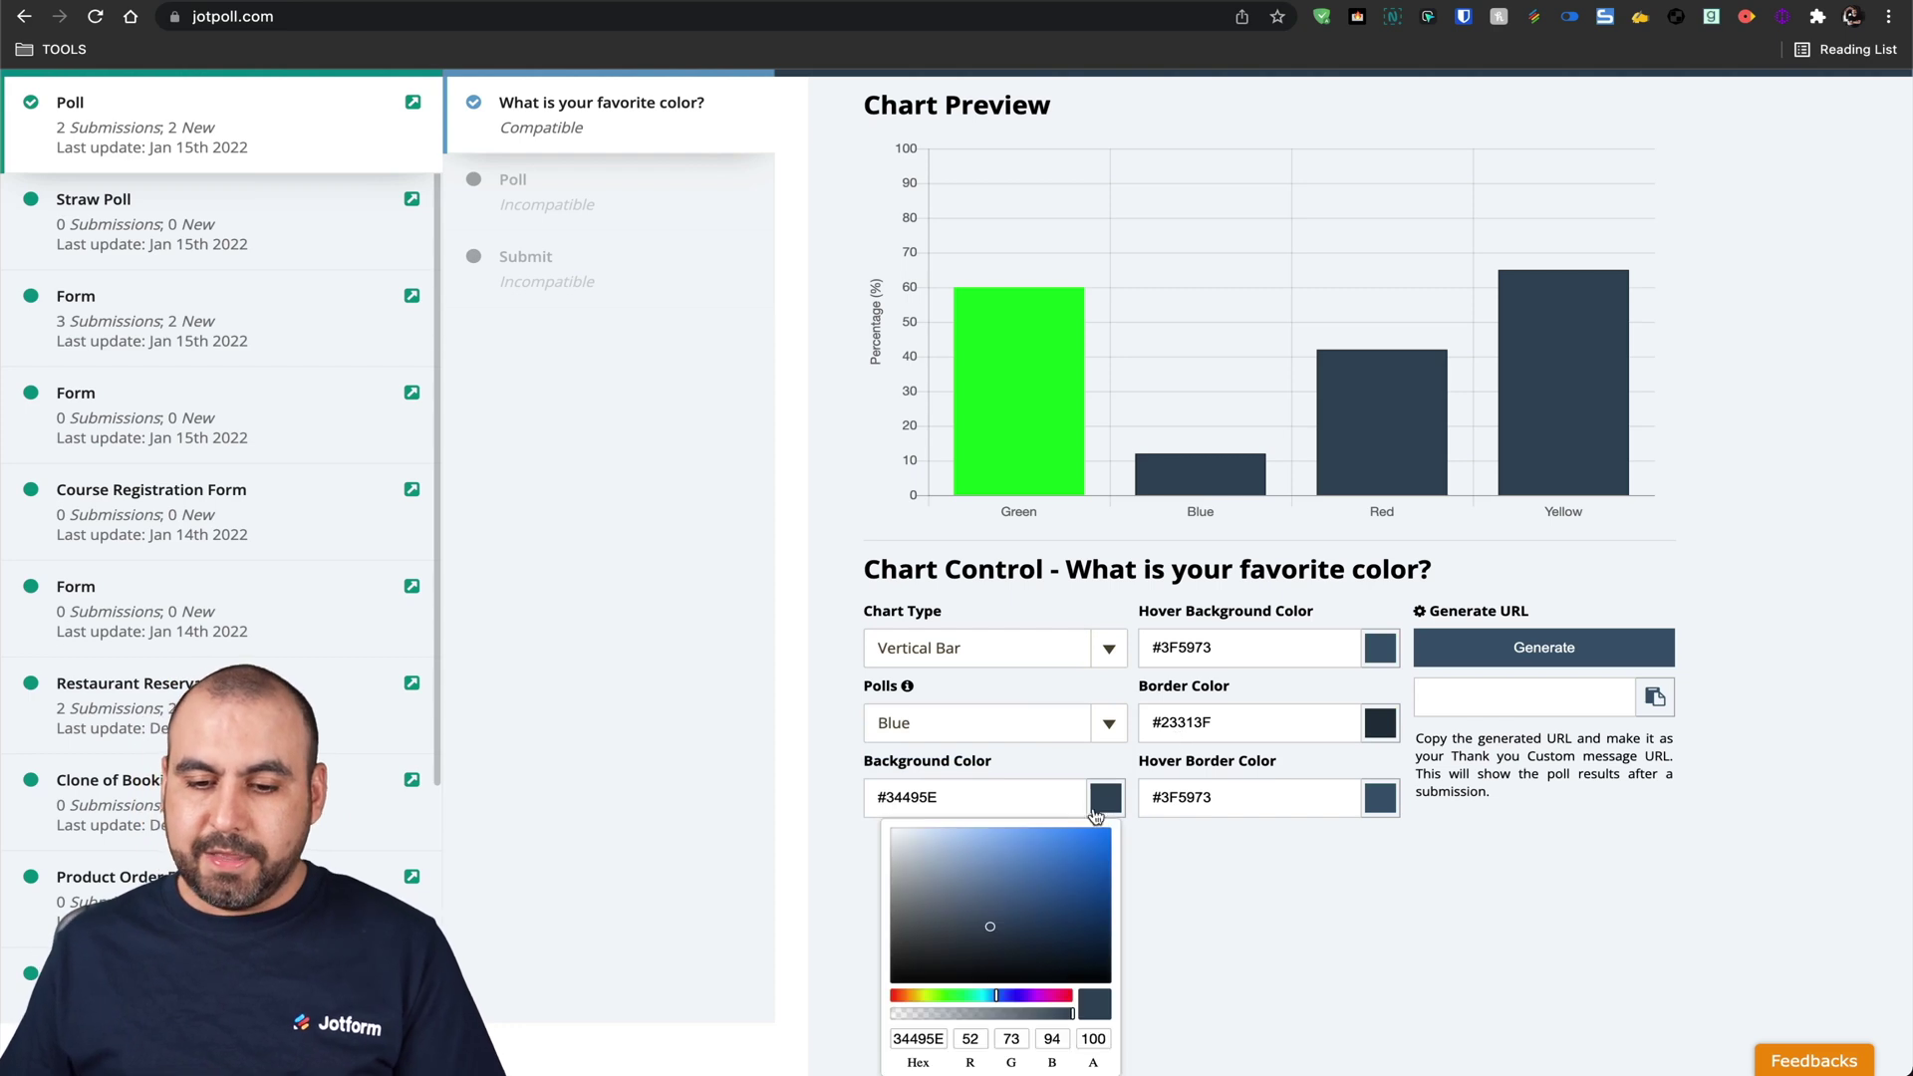
pyautogui.moveTo(1086, 853); pyautogui.dragTo(1103, 837)
pyautogui.click(1146, 842)
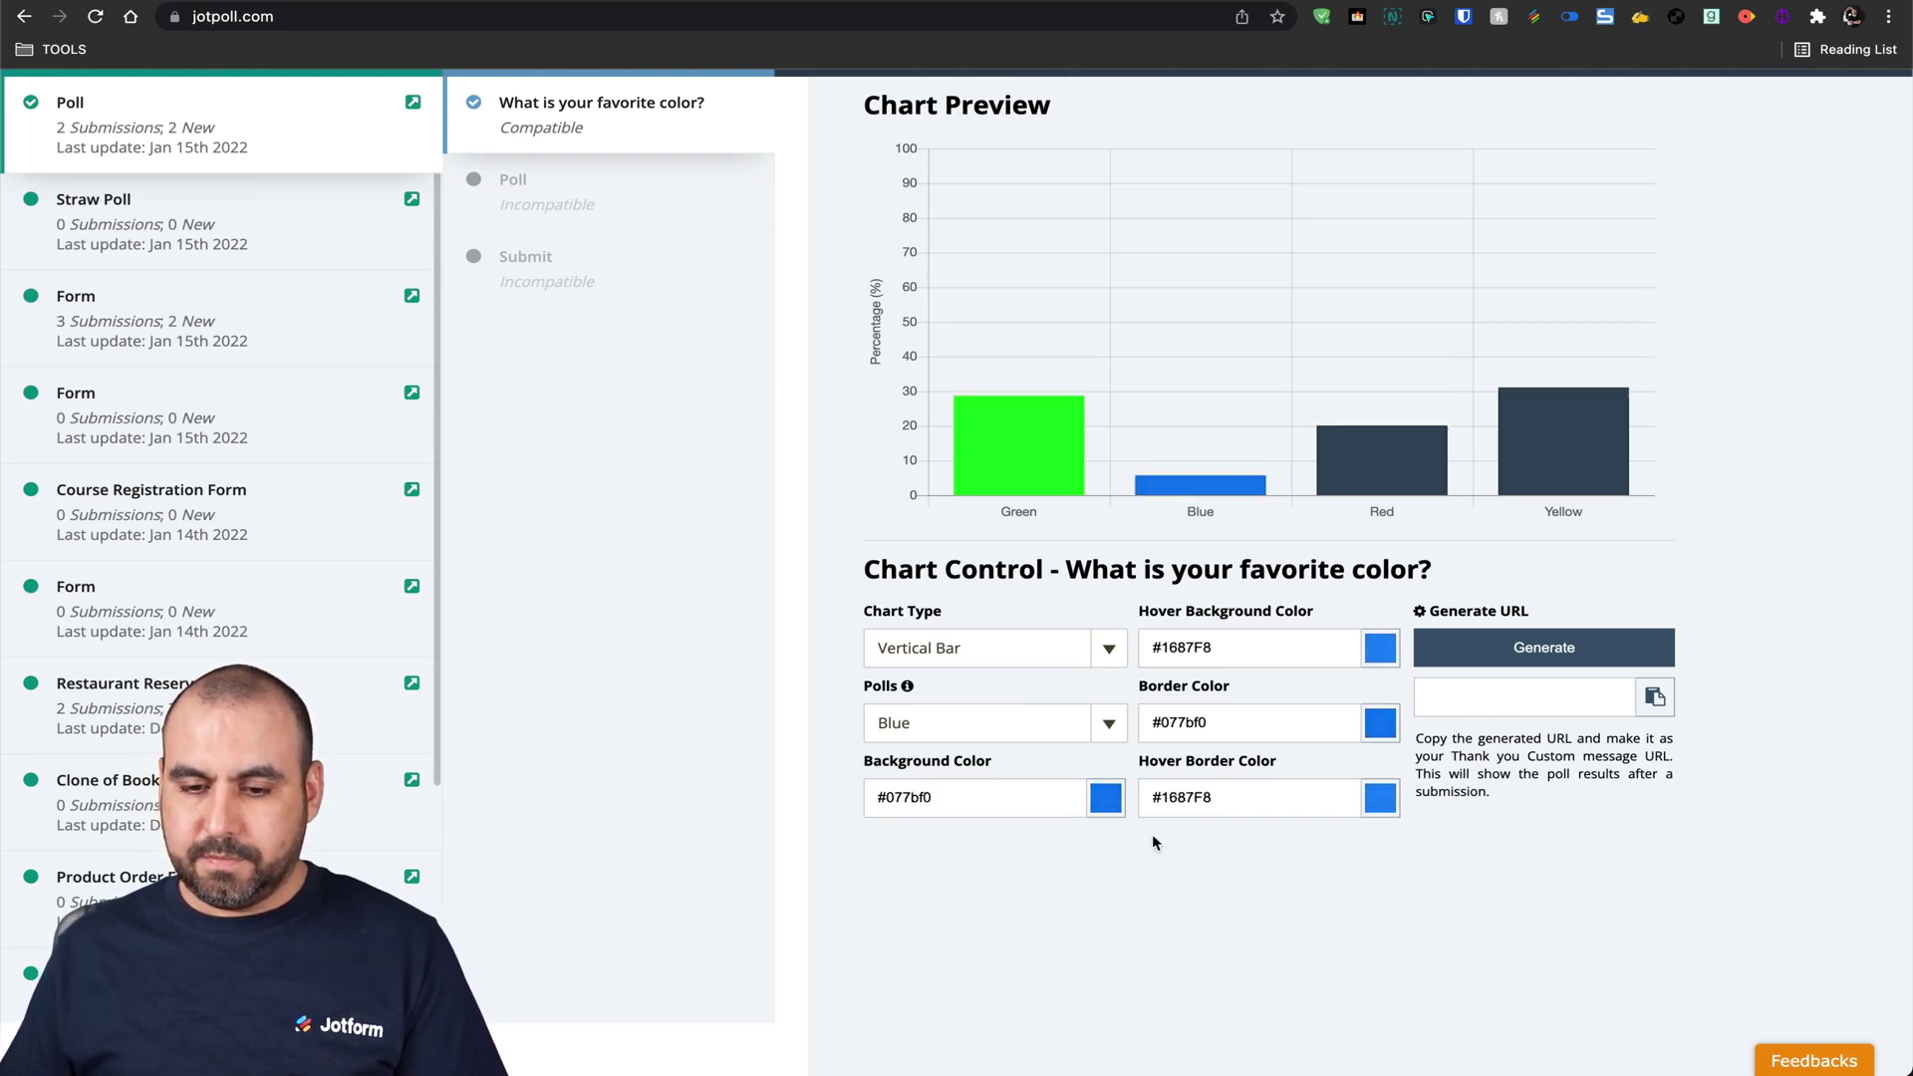
# Fill the Red option's bar with red #f70525.
pyautogui.click(1108, 722)
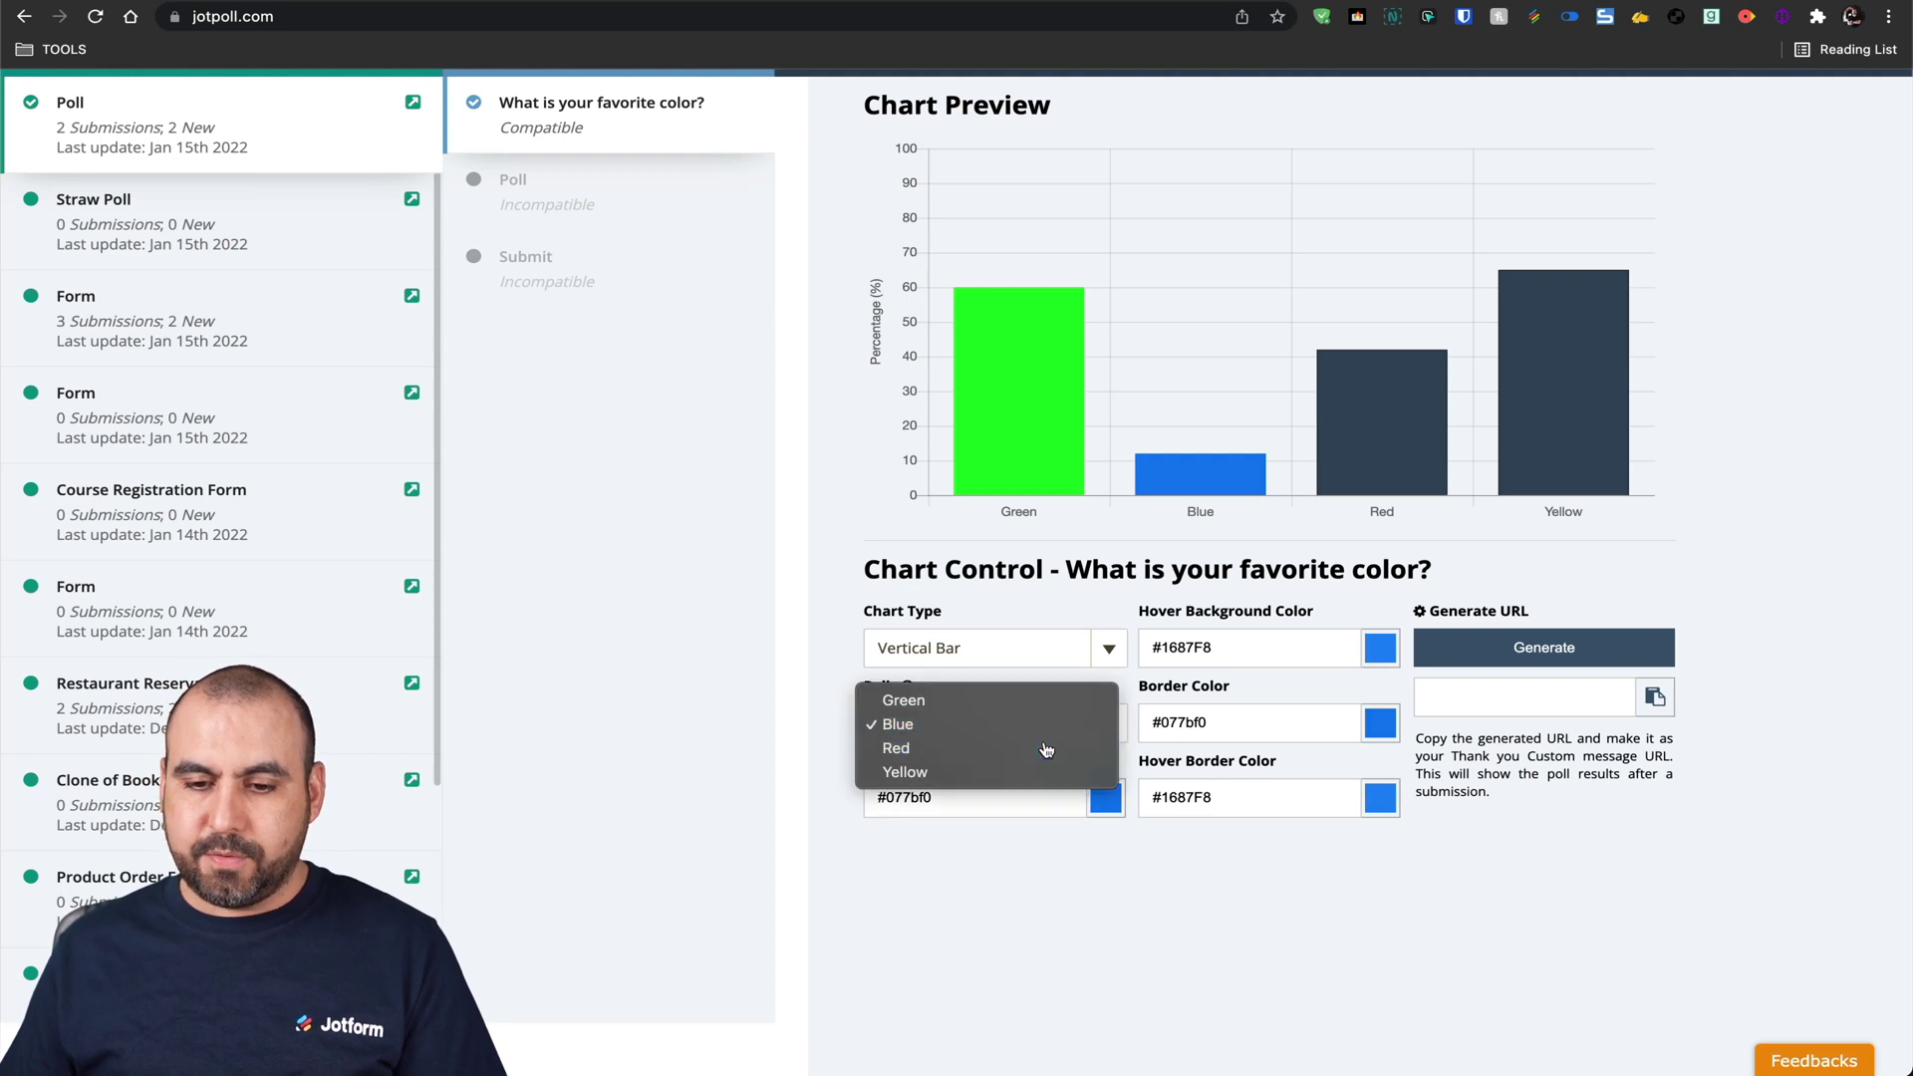
pyautogui.click(1114, 747)
pyautogui.click(1108, 797)
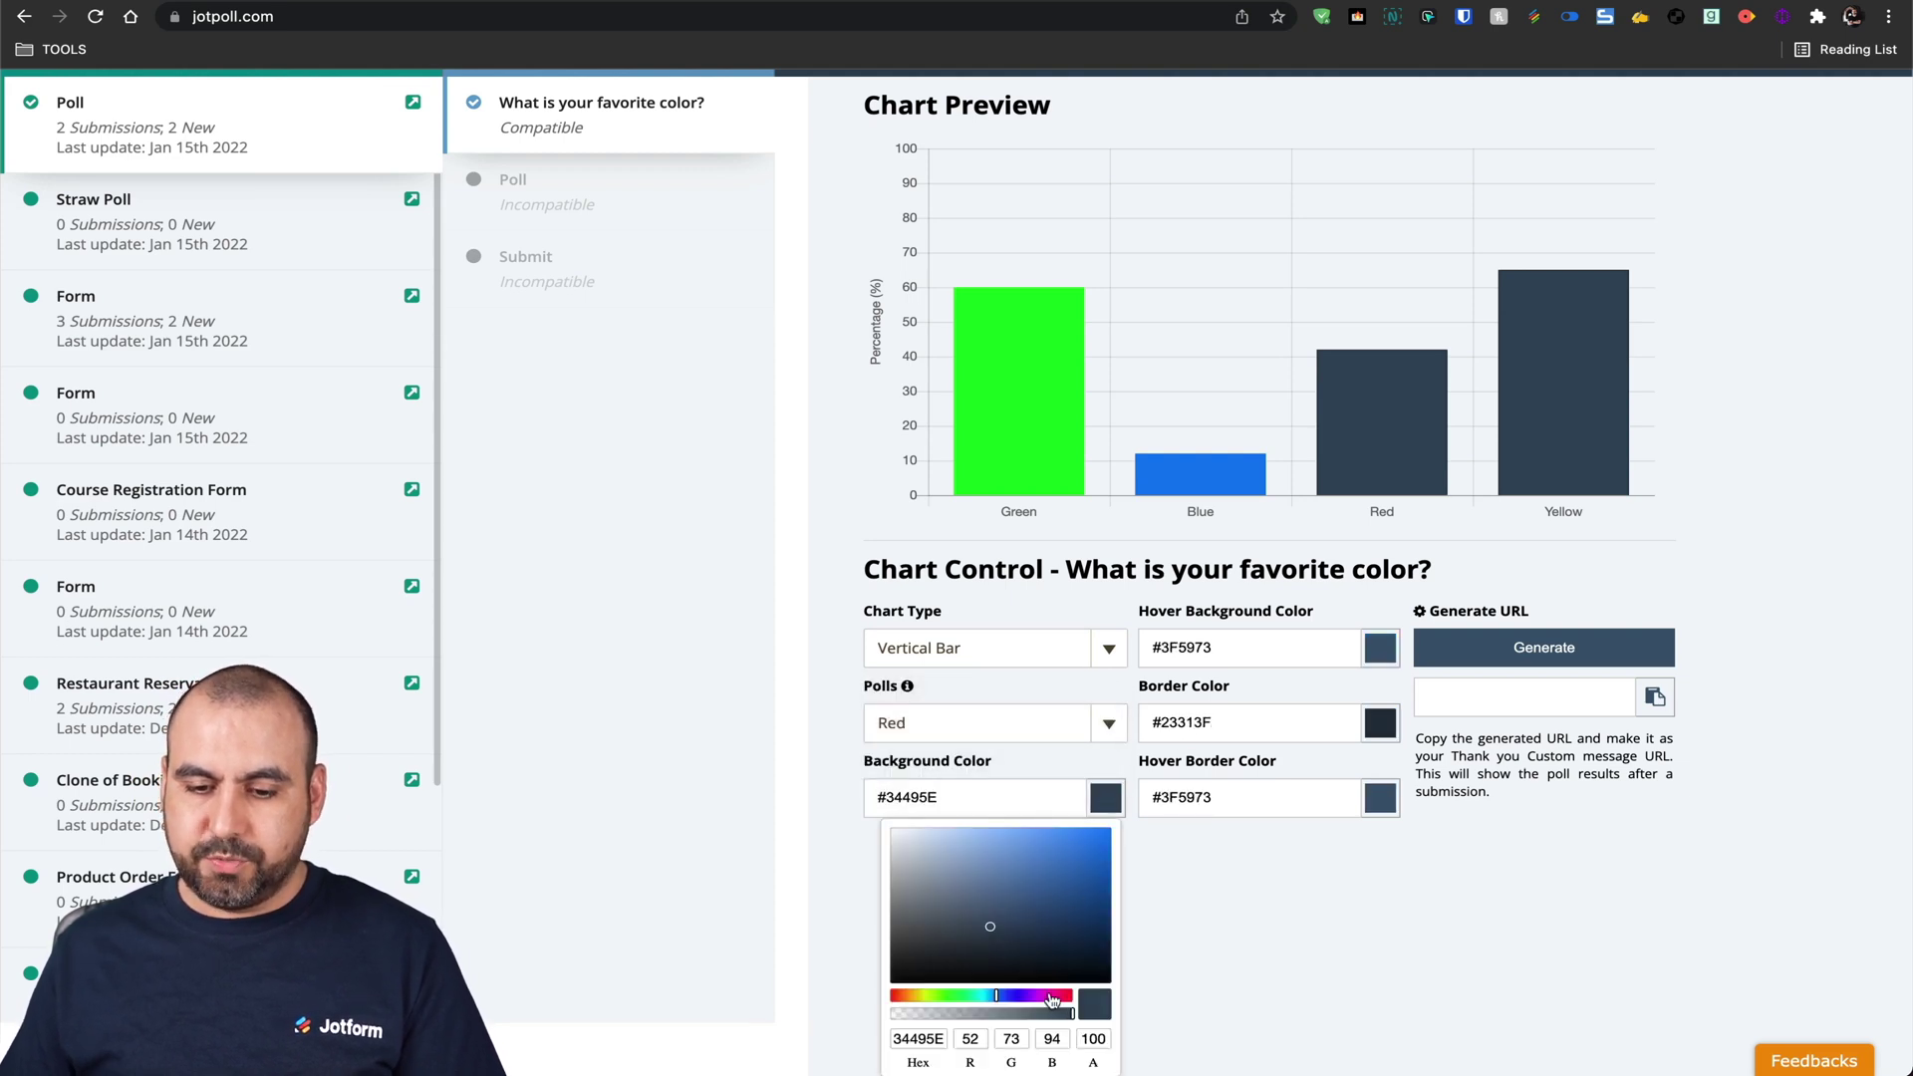
pyautogui.moveTo(1053, 999); pyautogui.dragTo(1071, 998)
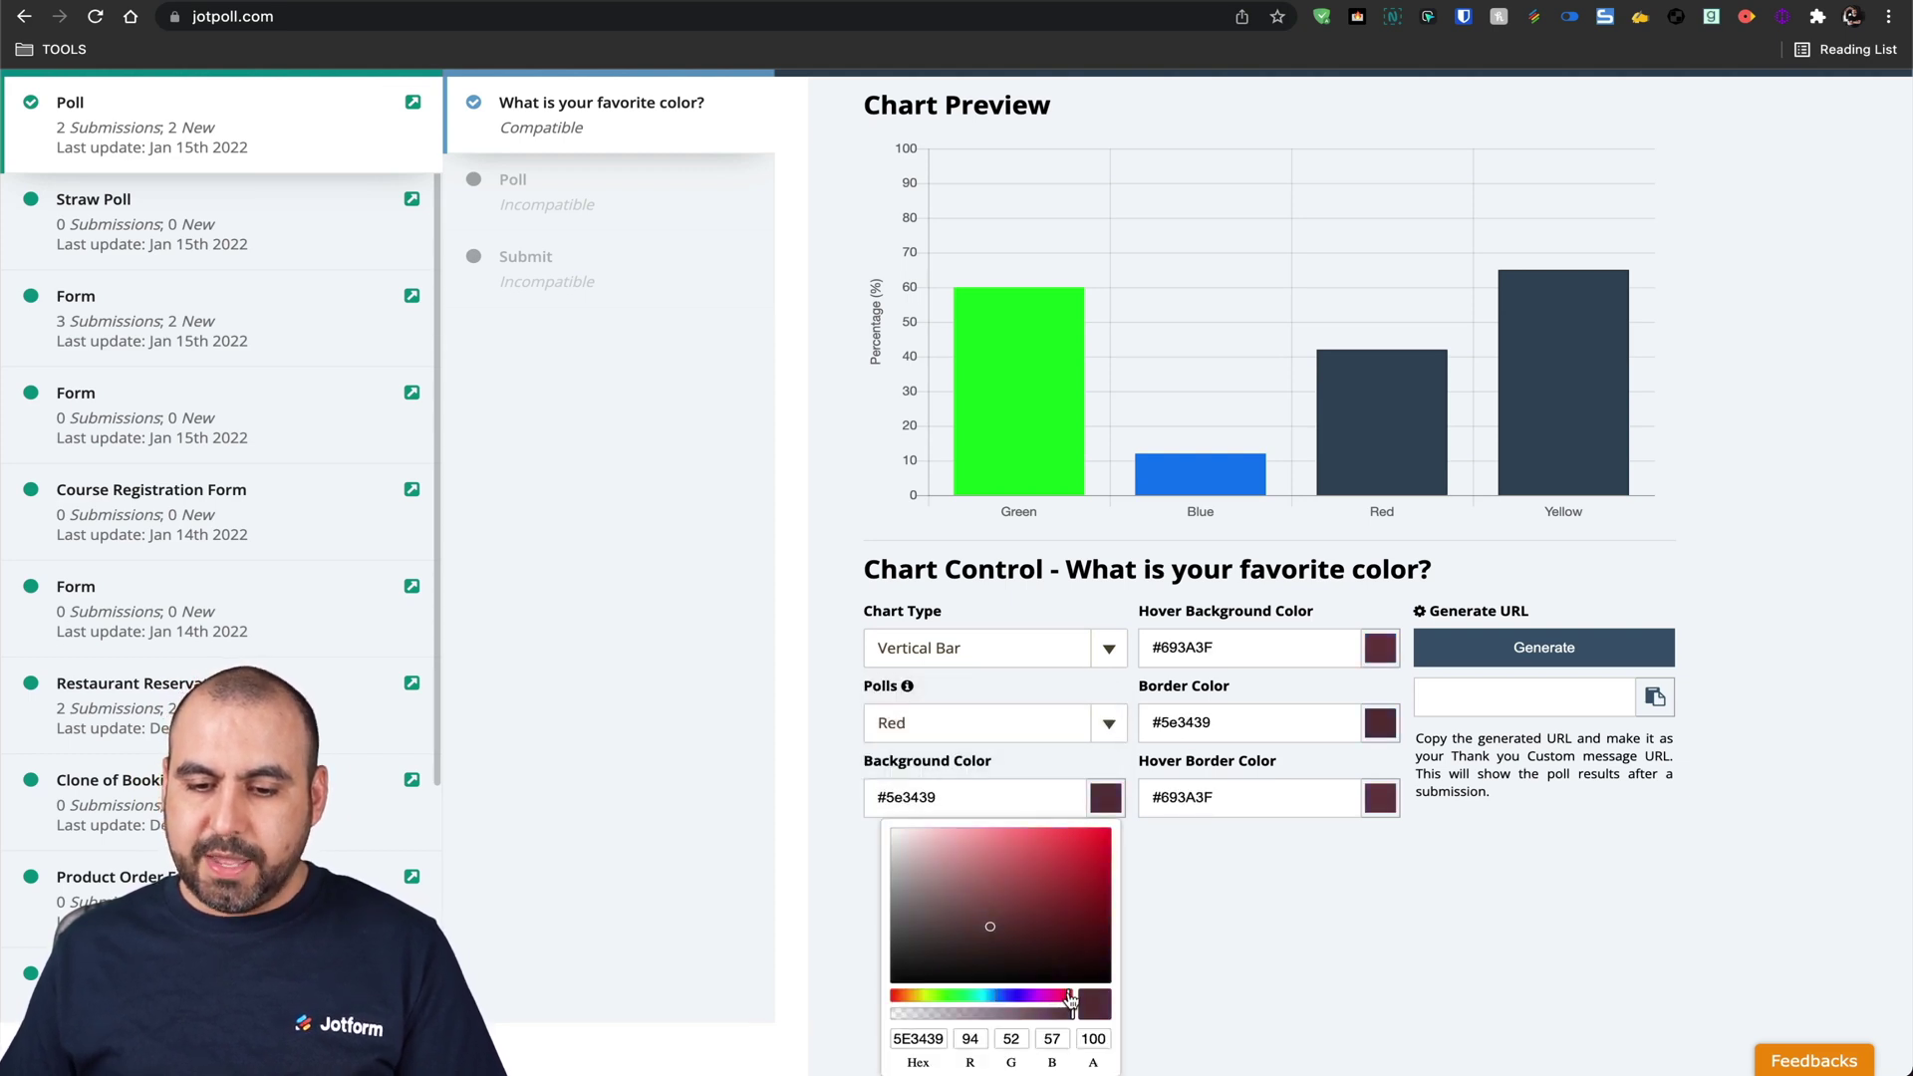
pyautogui.click(1106, 832)
pyautogui.click(1200, 840)
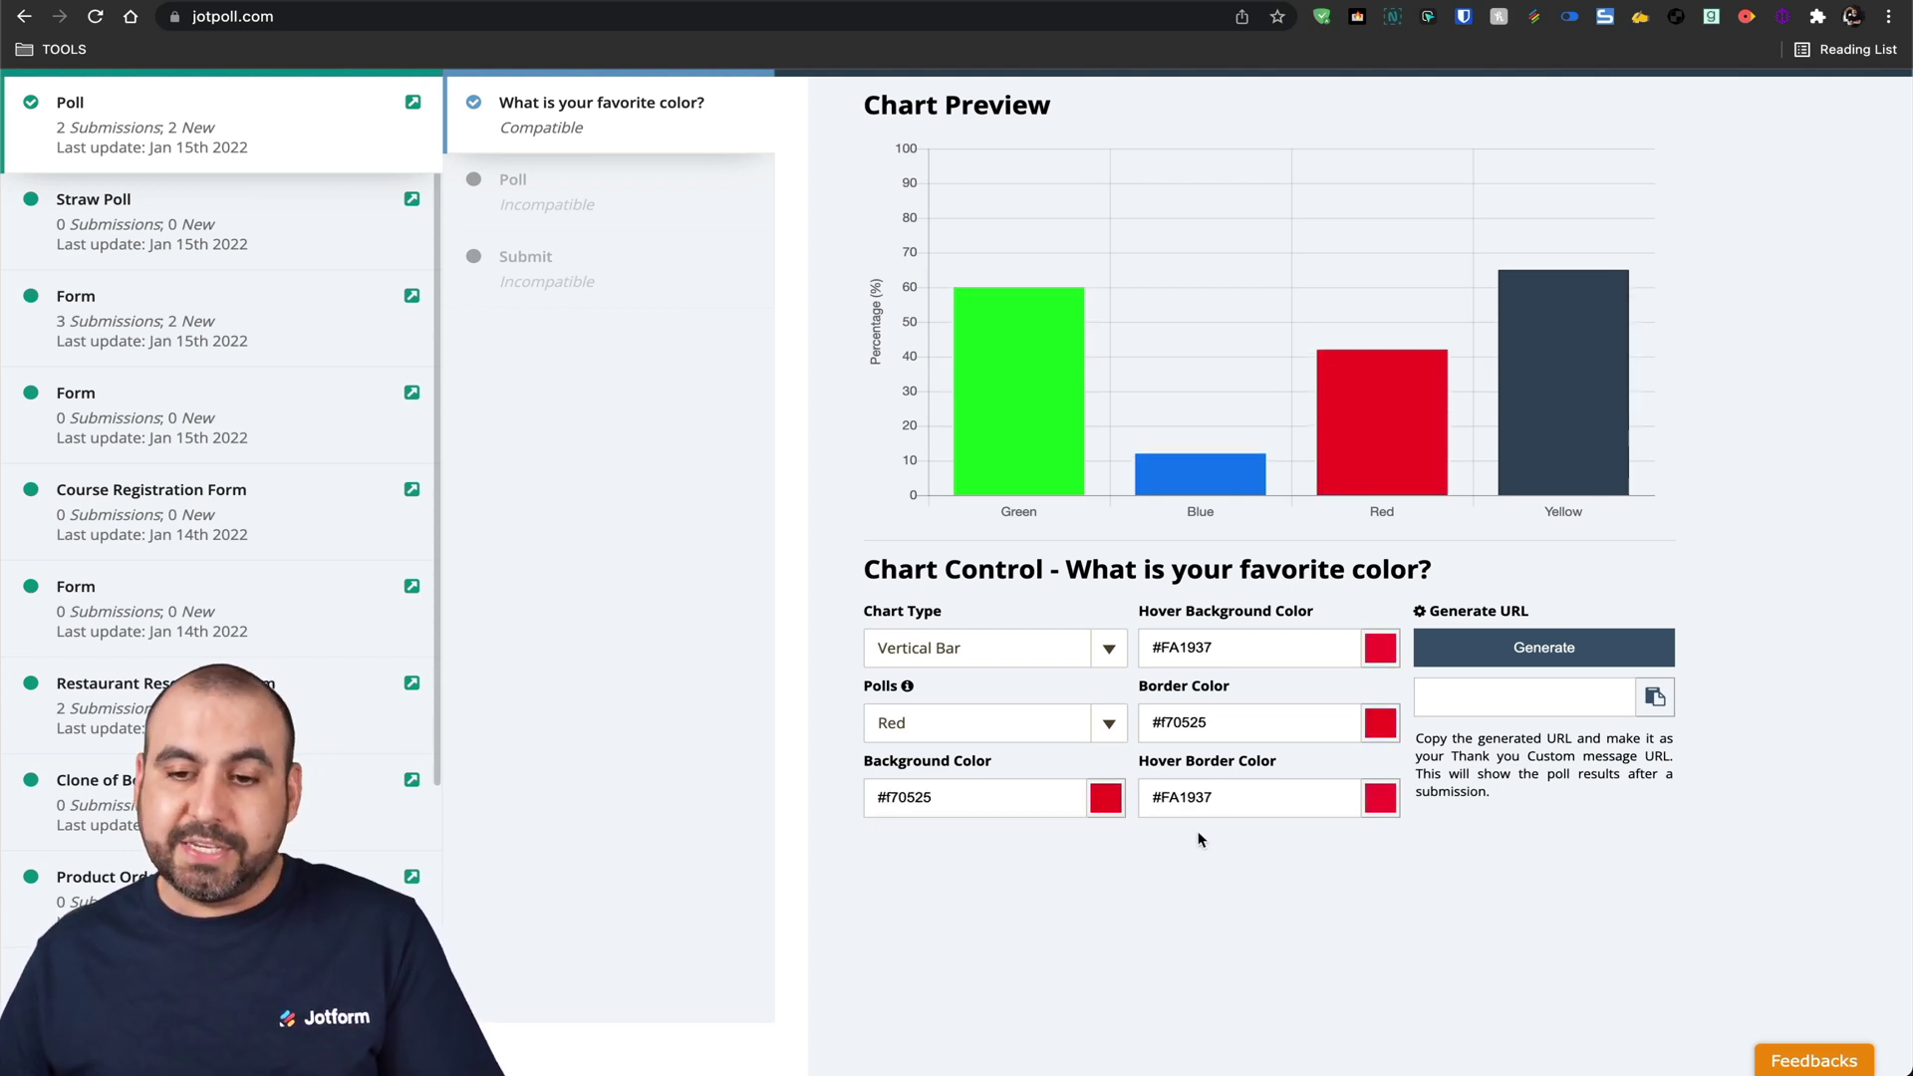
# Fill the Yellow option's bar with yellow-green #b8f207.
pyautogui.click(1109, 734)
pyautogui.click(1090, 735)
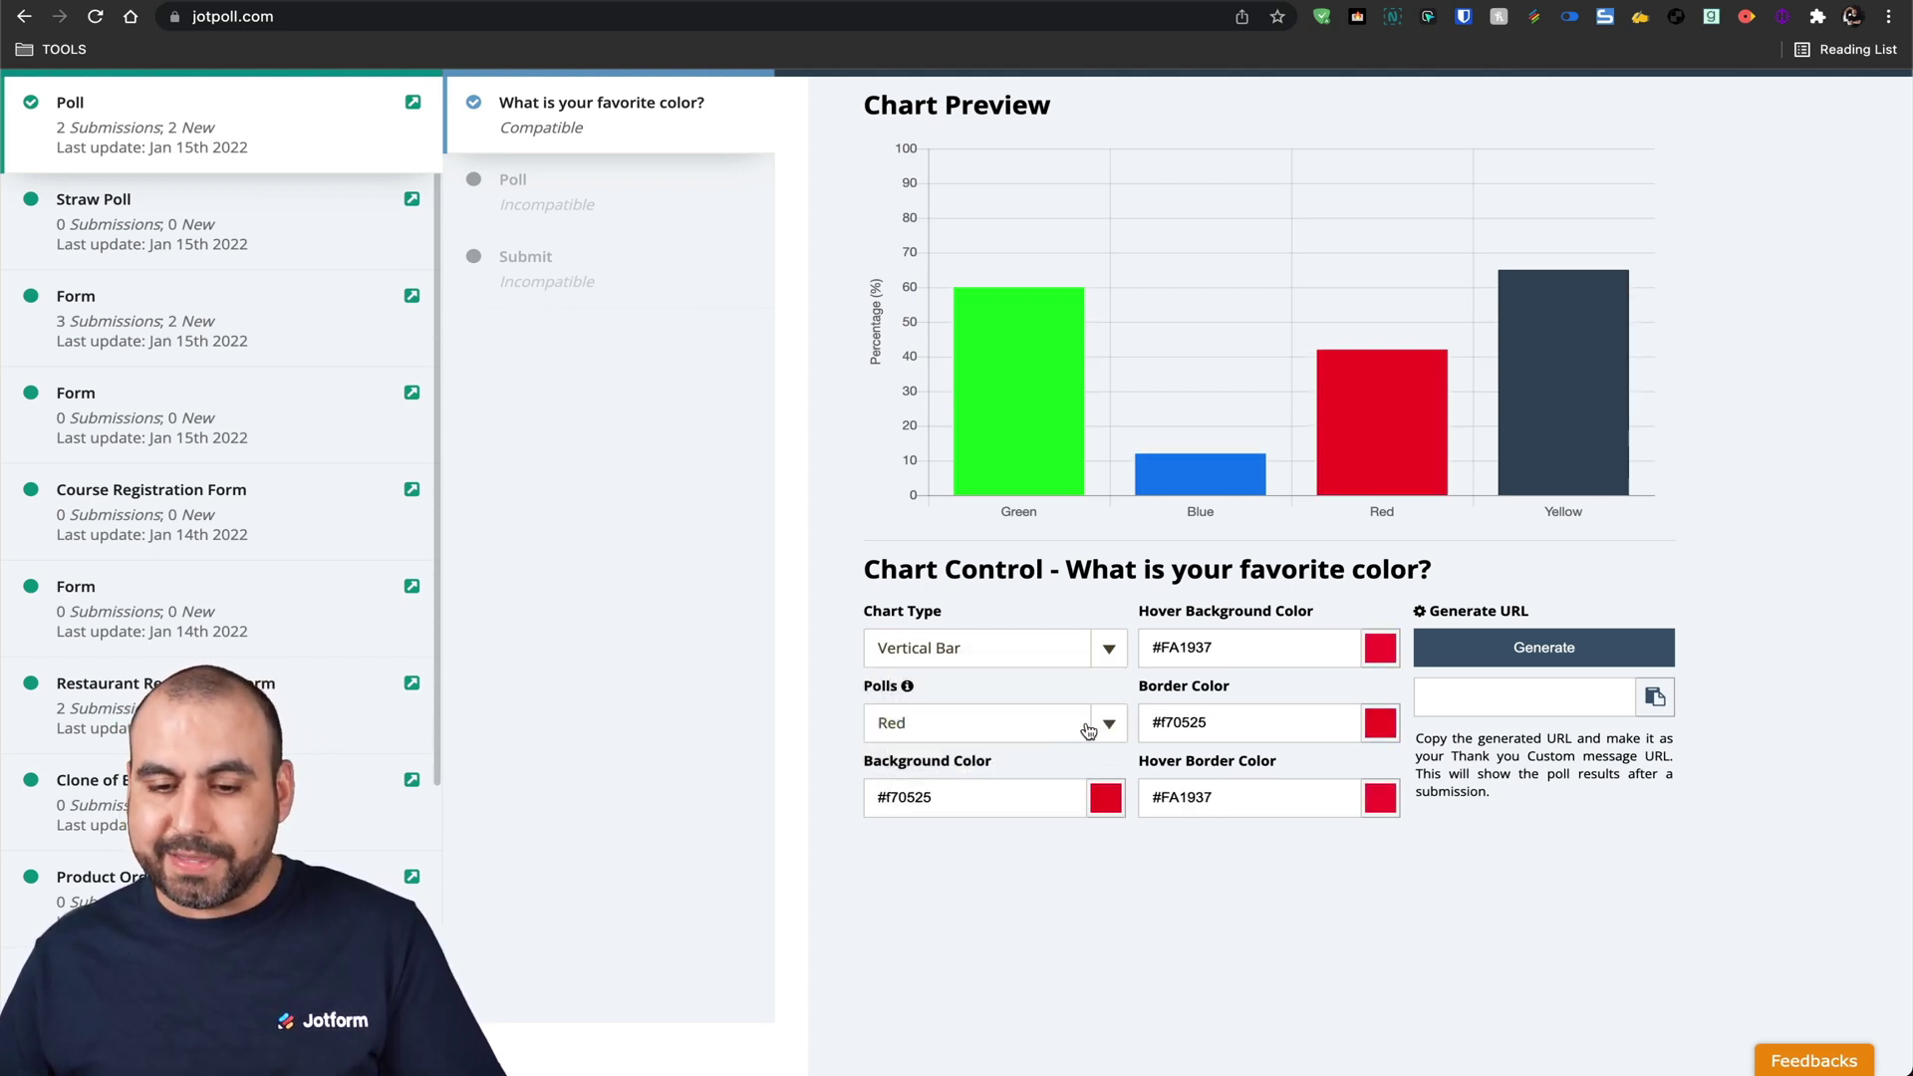
pyautogui.click(1102, 731)
pyautogui.click(1086, 750)
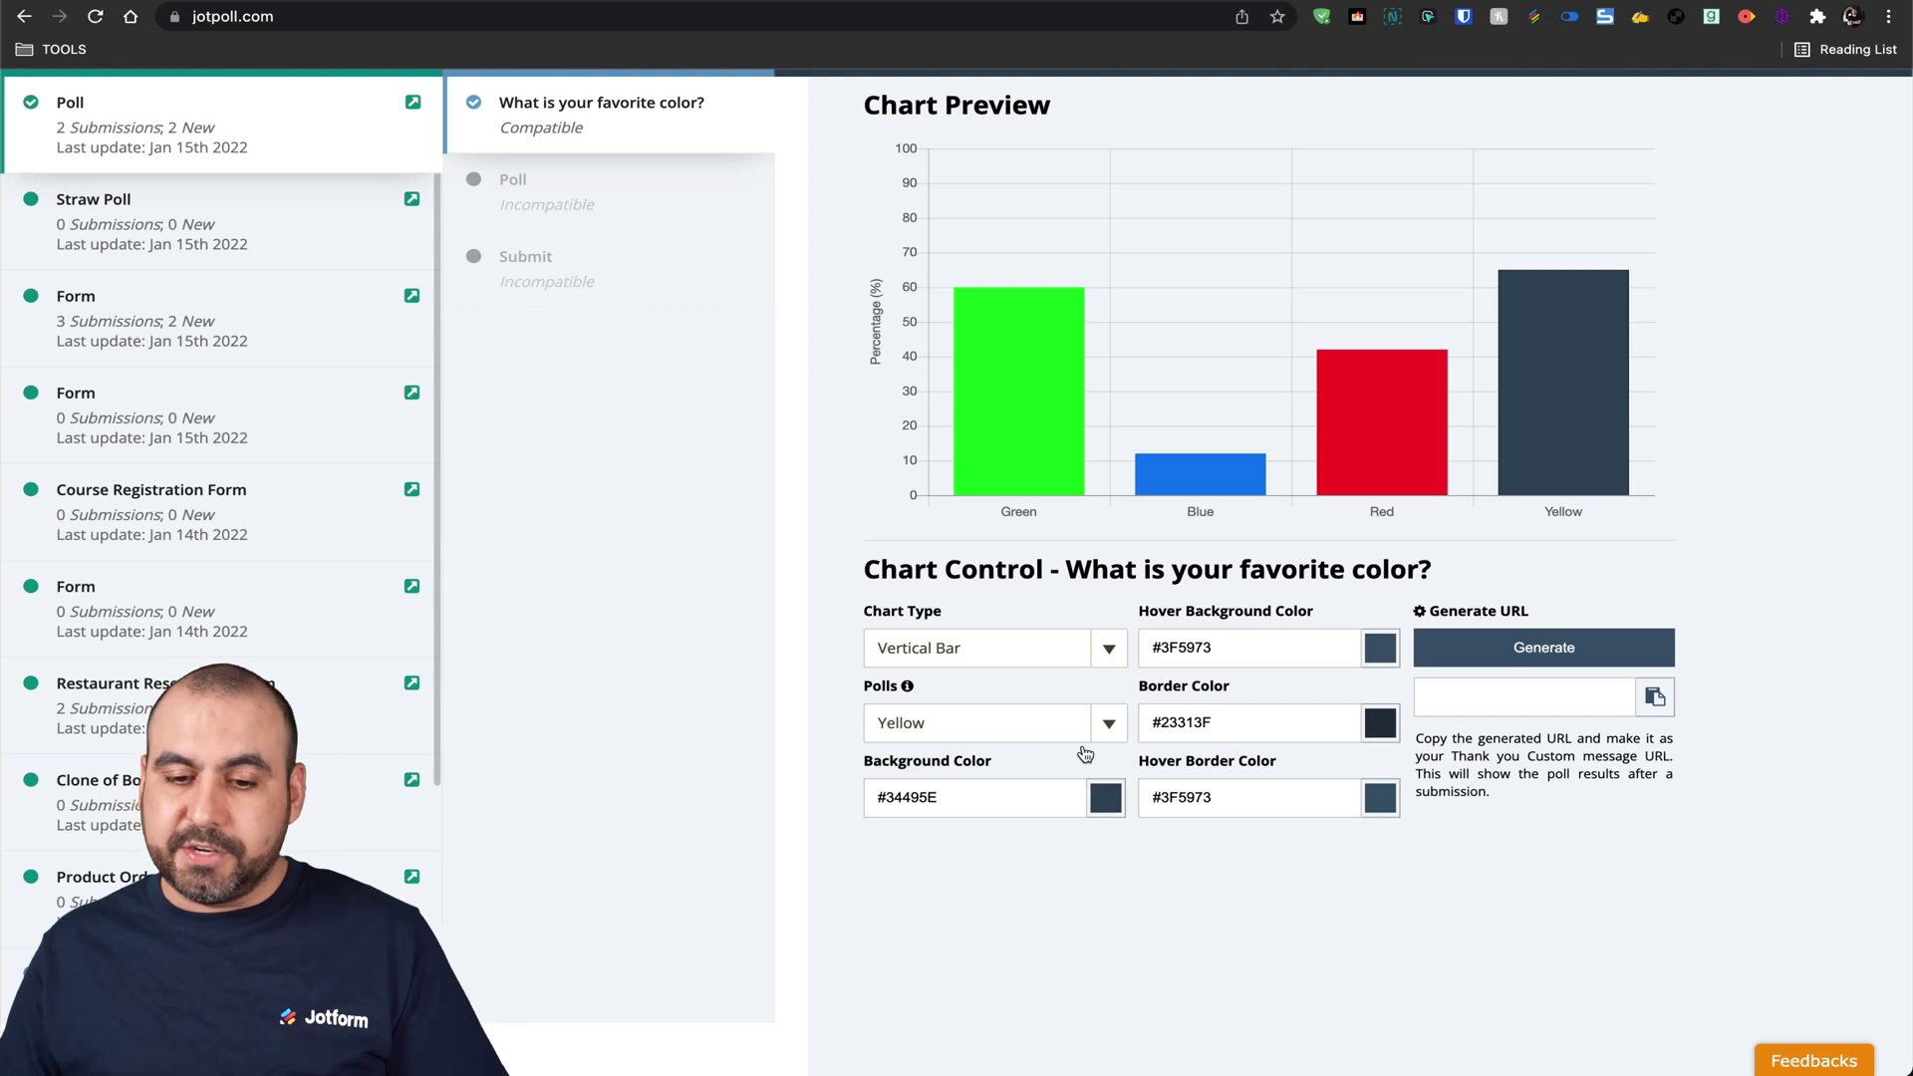
pyautogui.click(1101, 802)
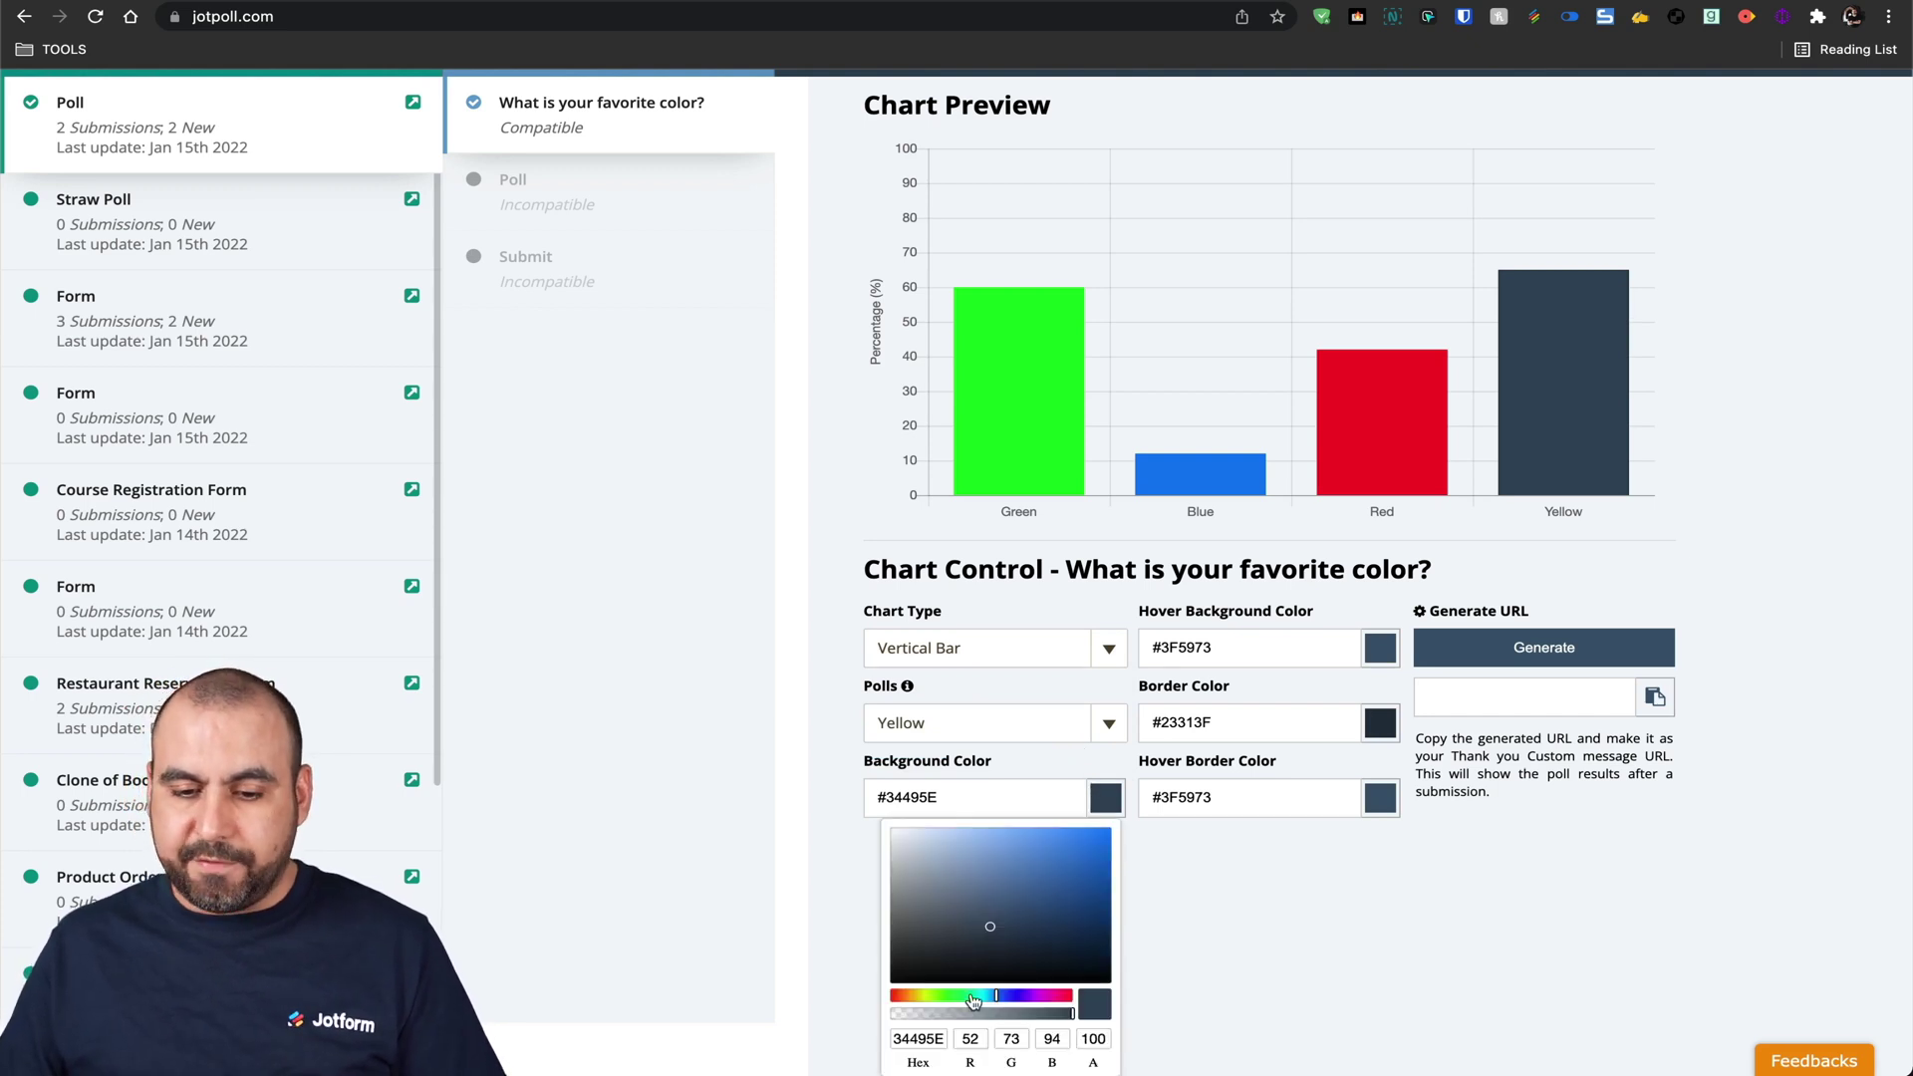
pyautogui.click(927, 996)
pyautogui.moveTo(949, 966); pyautogui.dragTo(1104, 836)
pyautogui.click(1134, 843)
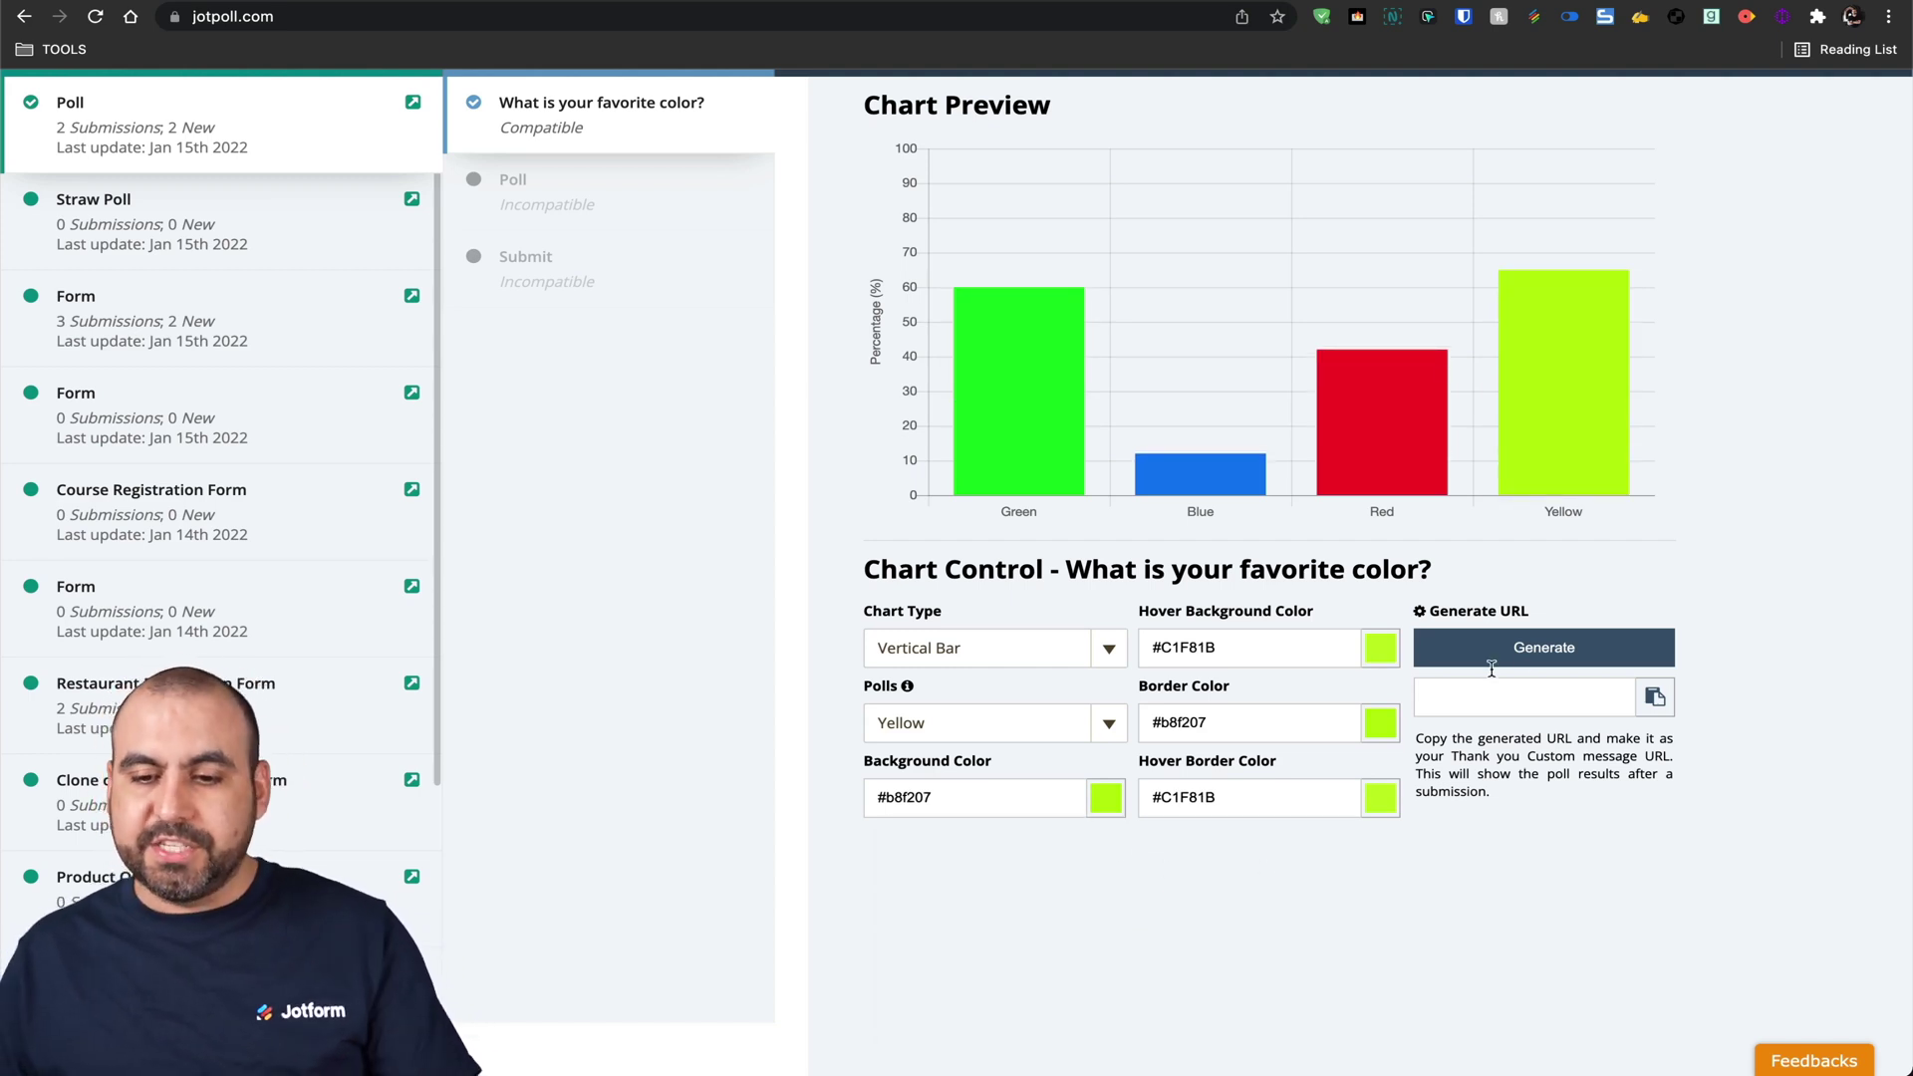
# Generate the favorite-color poll's results link and load it in a private Incognito window.
pyautogui.click(1529, 653)
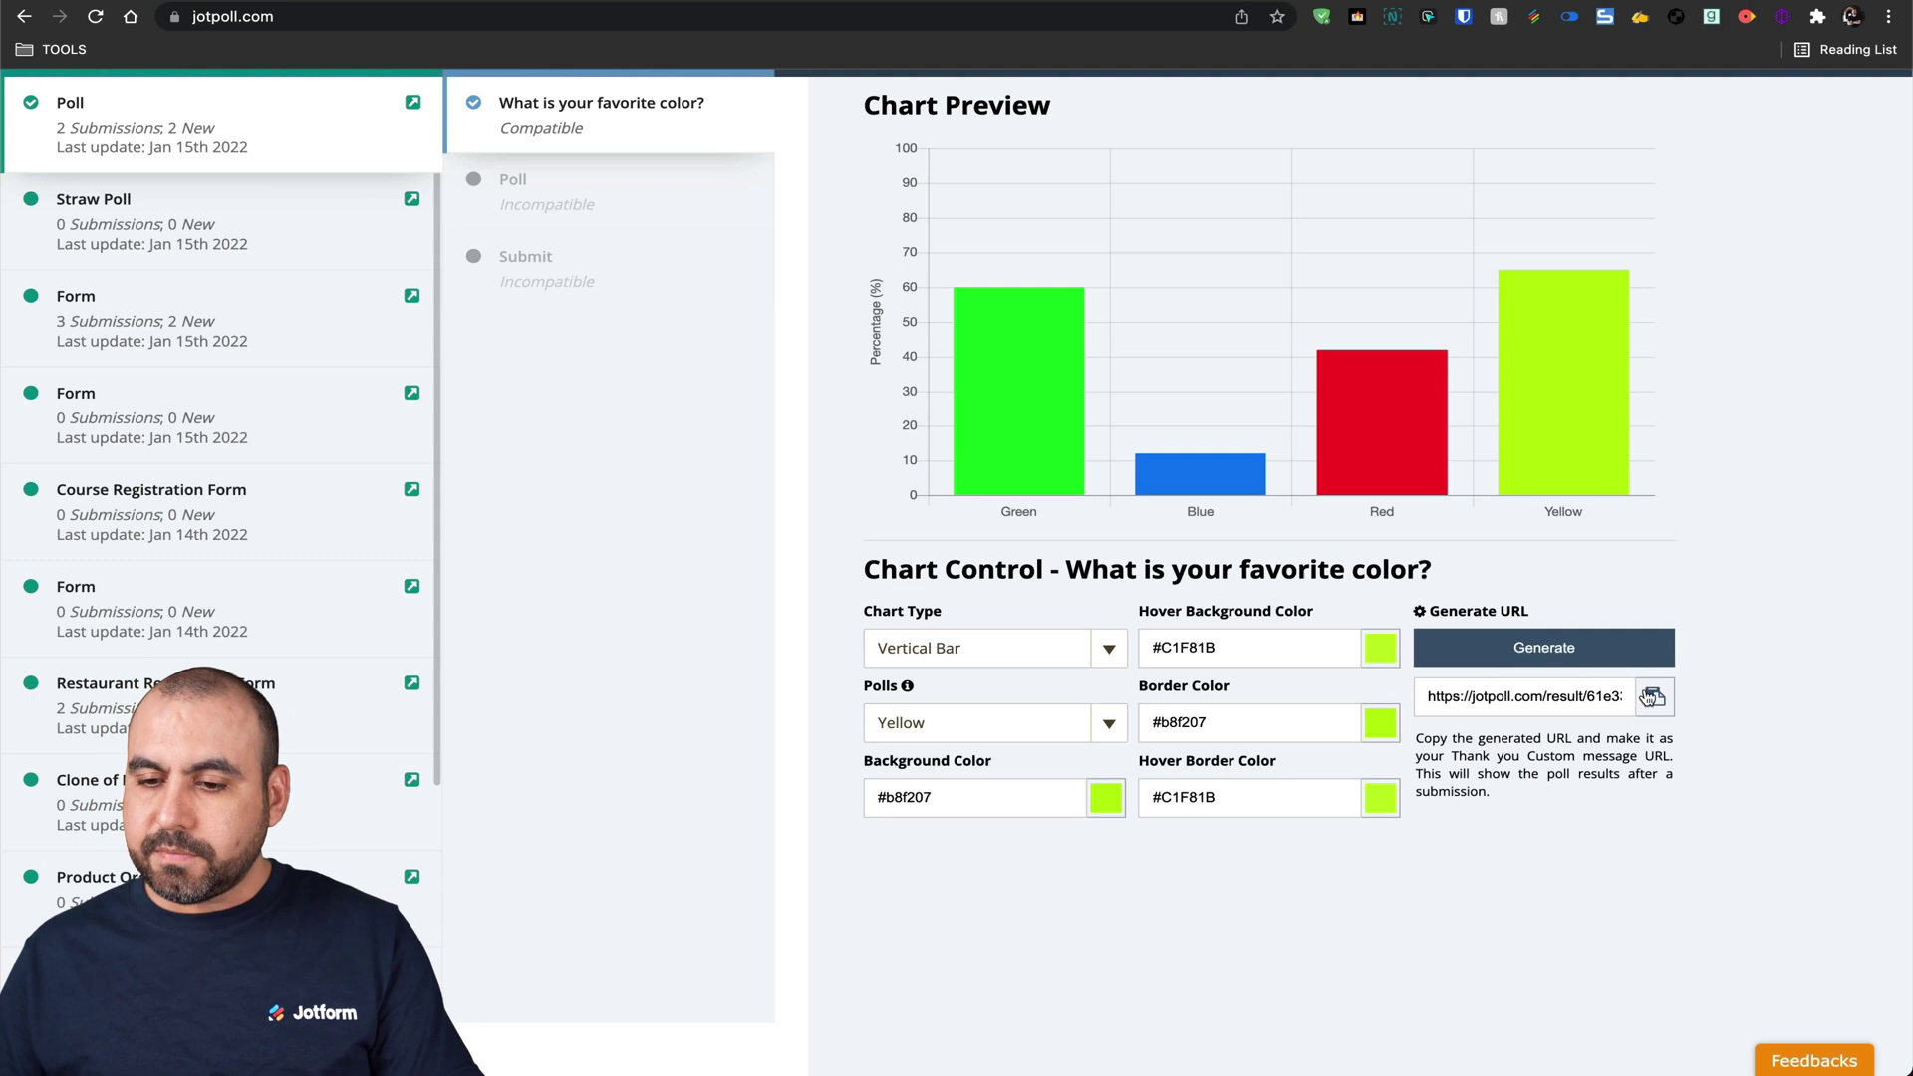
pyautogui.hotkey('ctrl', 'shift', 'n')
pyautogui.write('jotpoll.com/result/61e330399bcea')
pyautogui.press('Return')
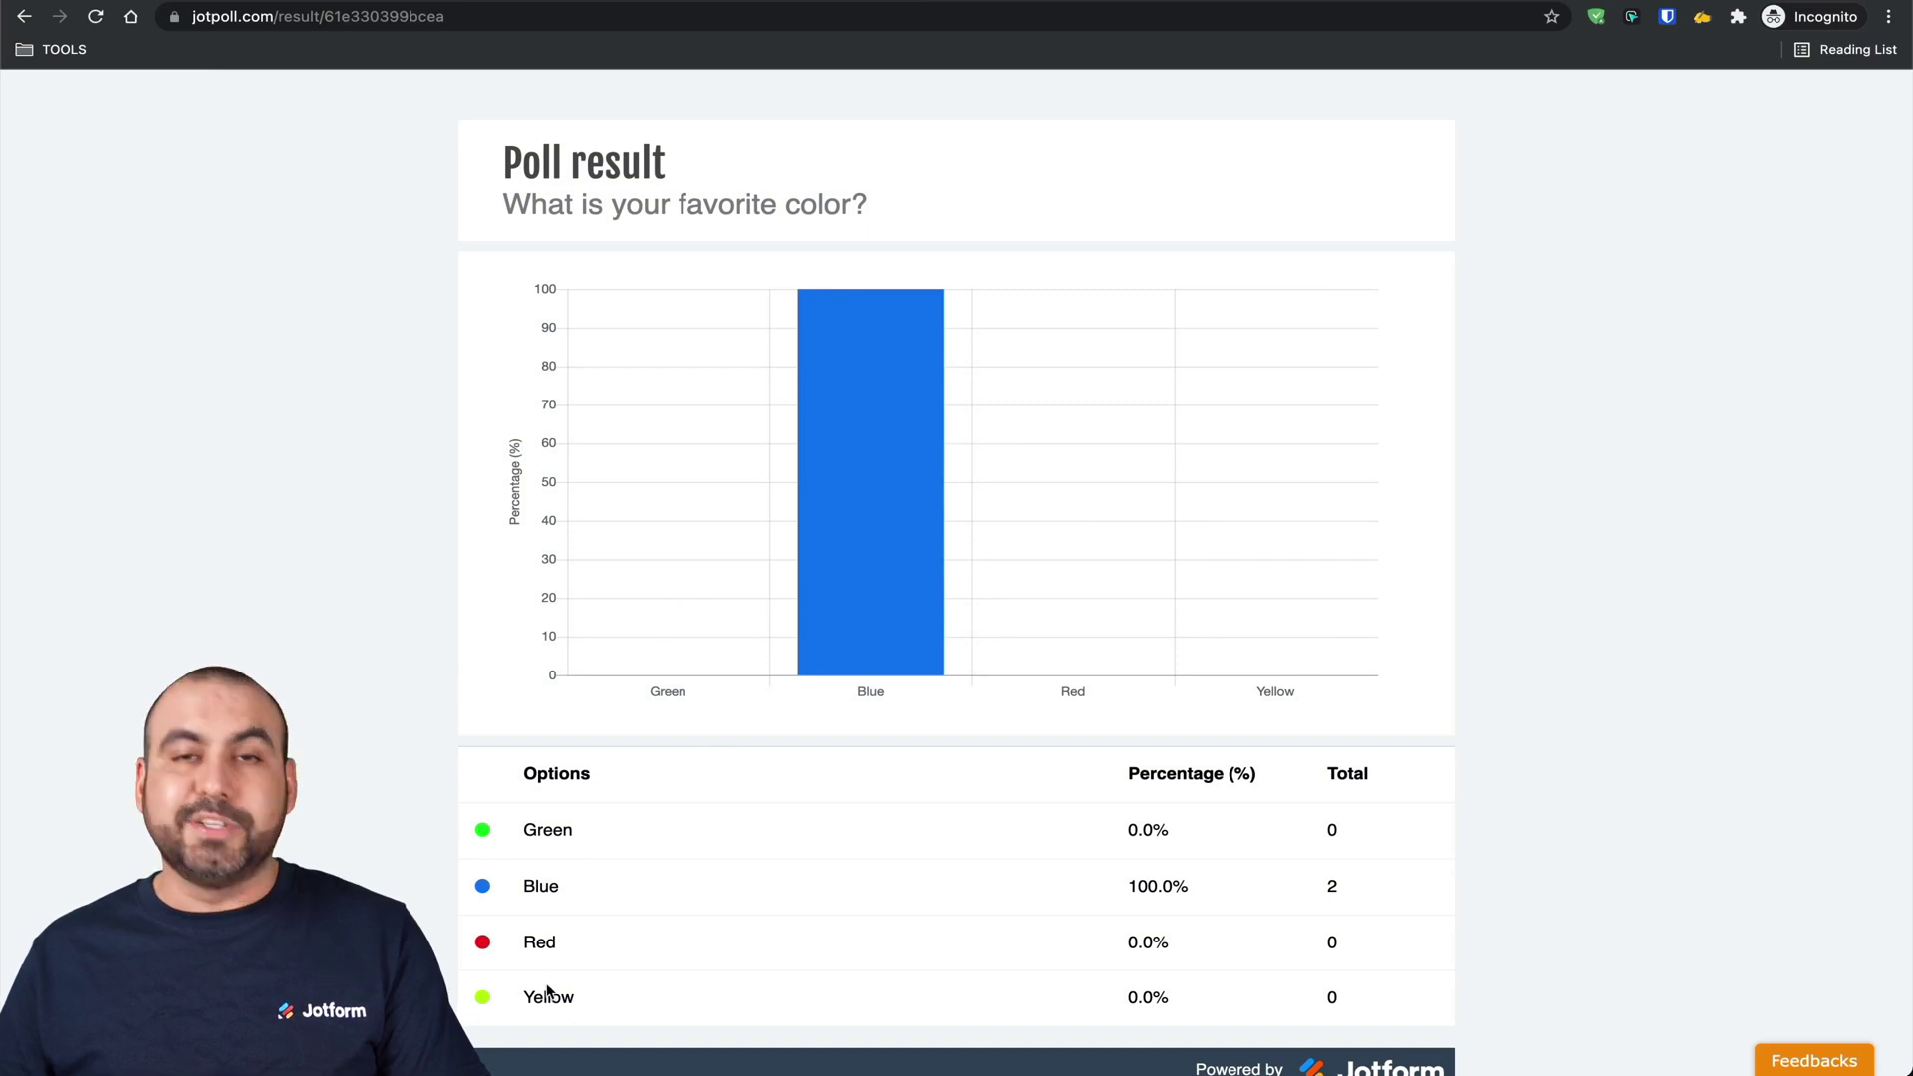
pyautogui.click(24, 16)
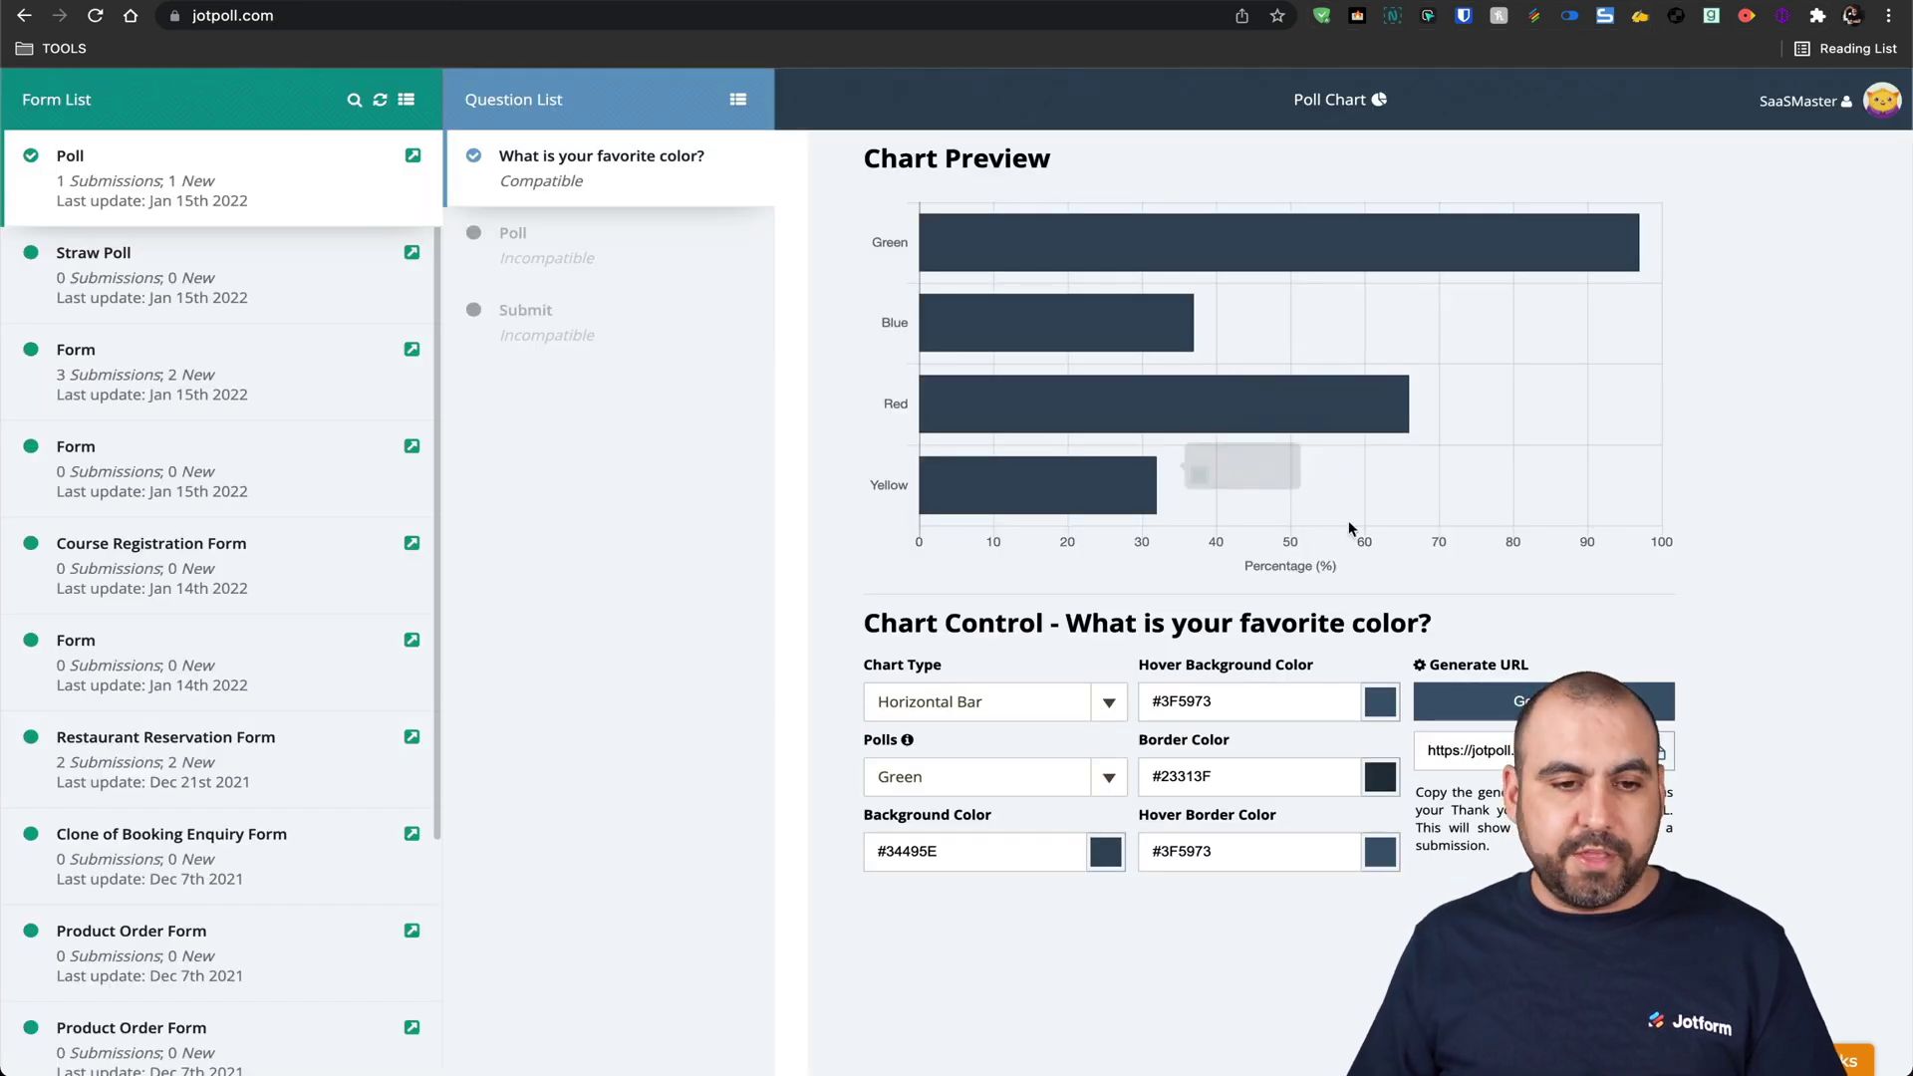
# Chart the Restaurant Reservation Form's Reservation Type question, then generate and copy its results link.
pyautogui.click(188, 767)
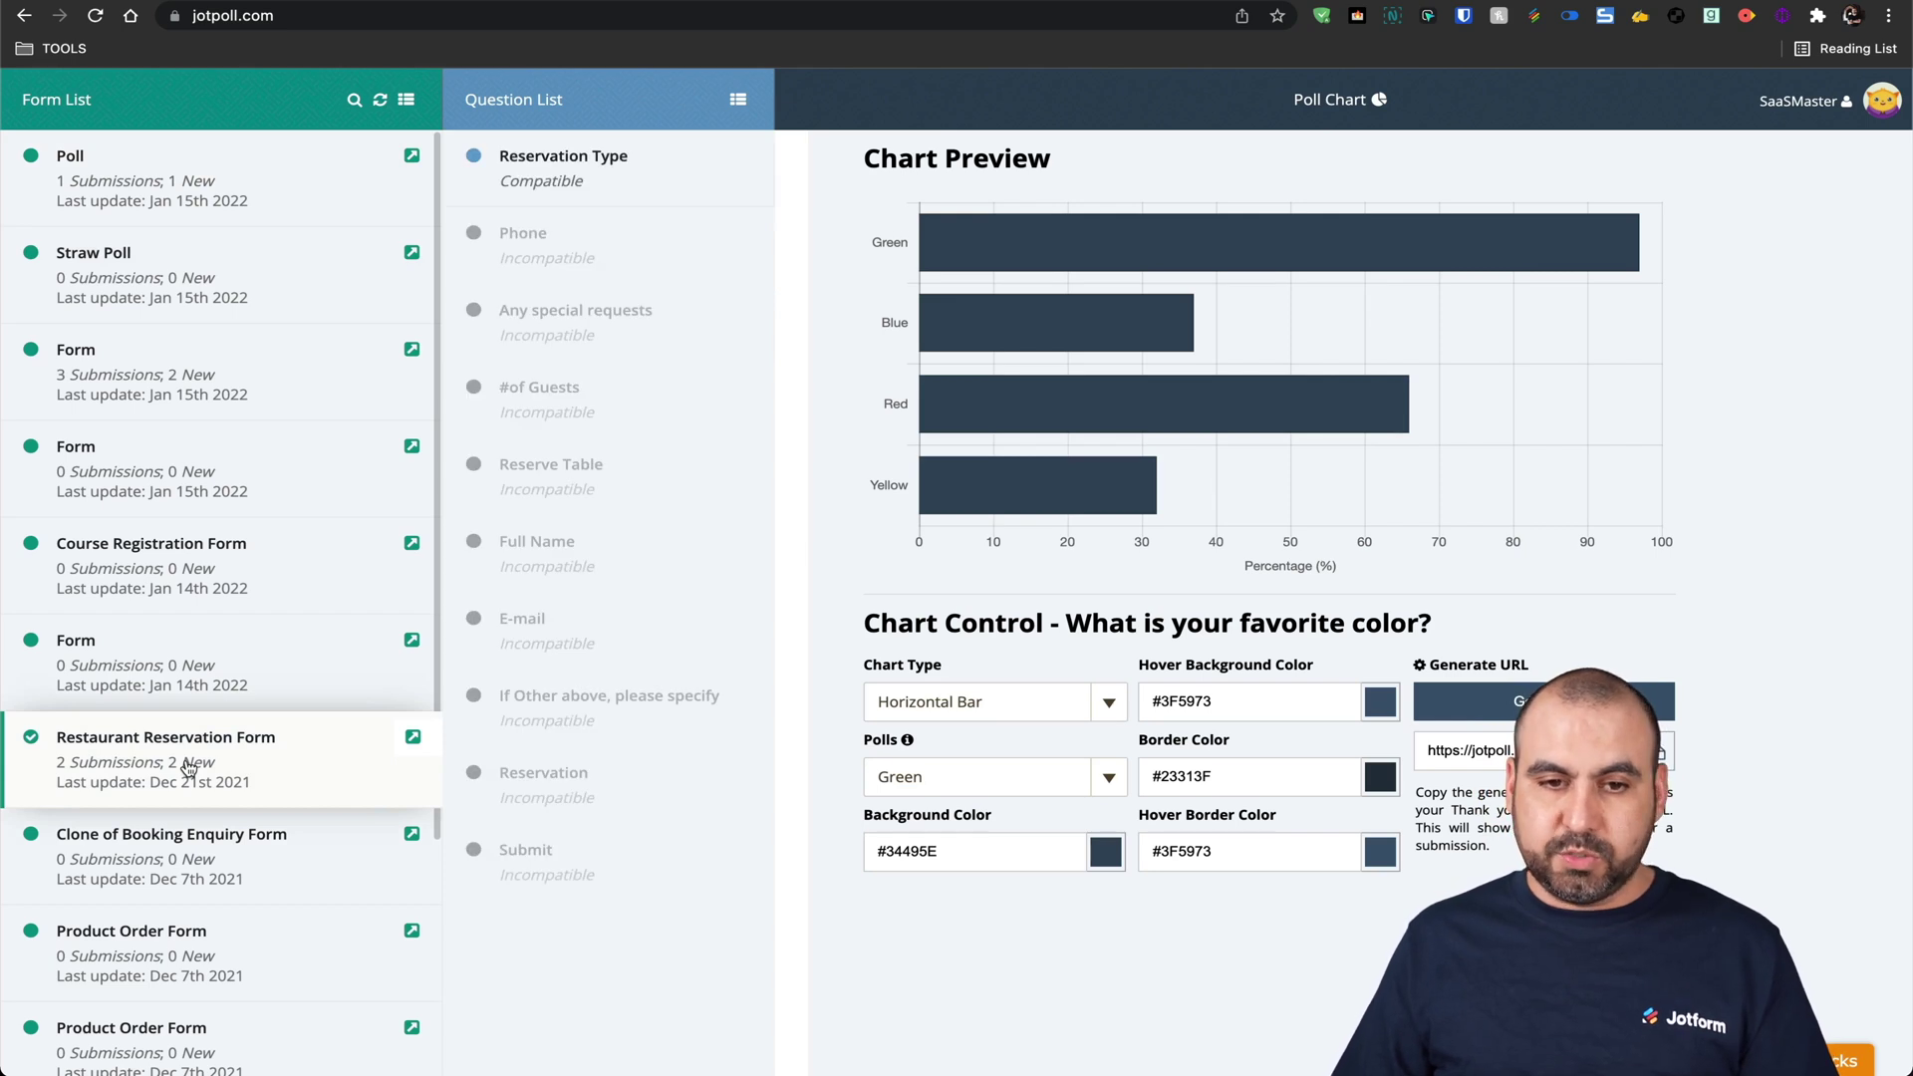
pyautogui.click(584, 156)
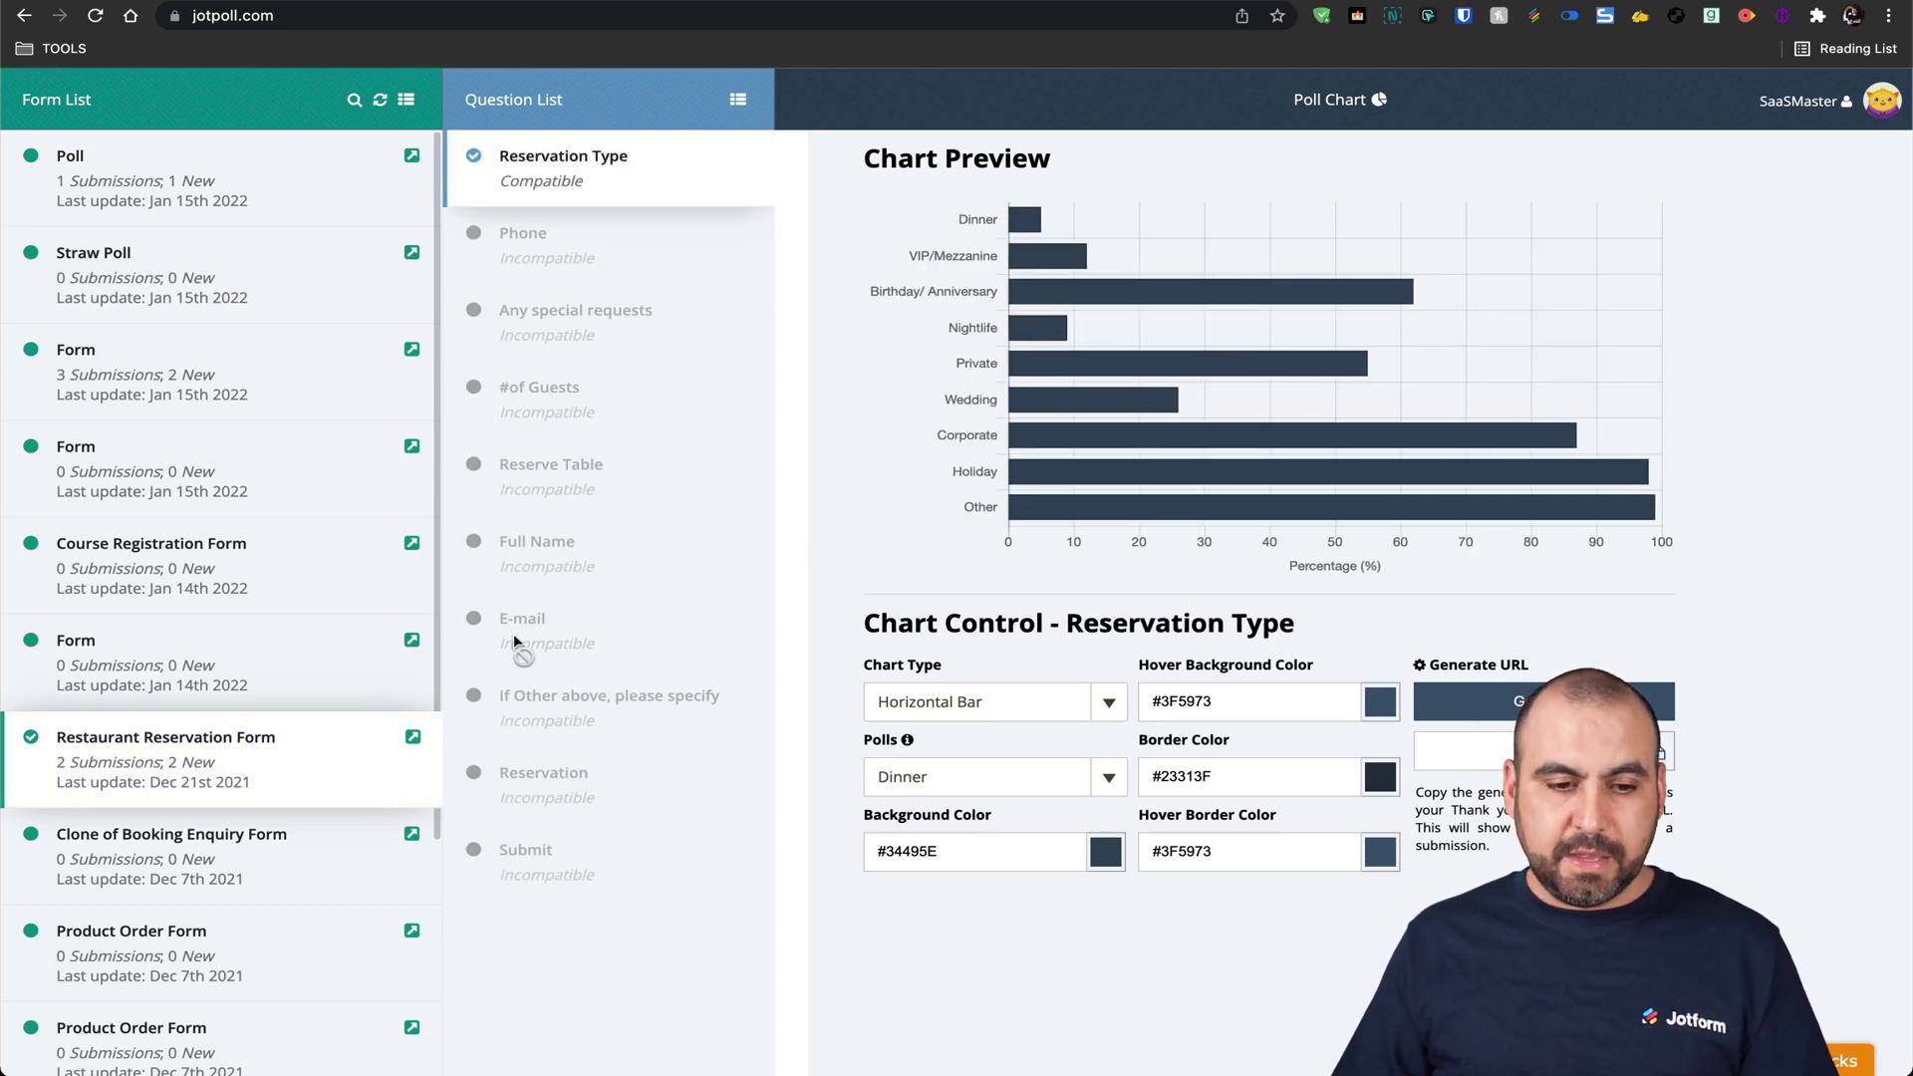
pyautogui.click(1509, 707)
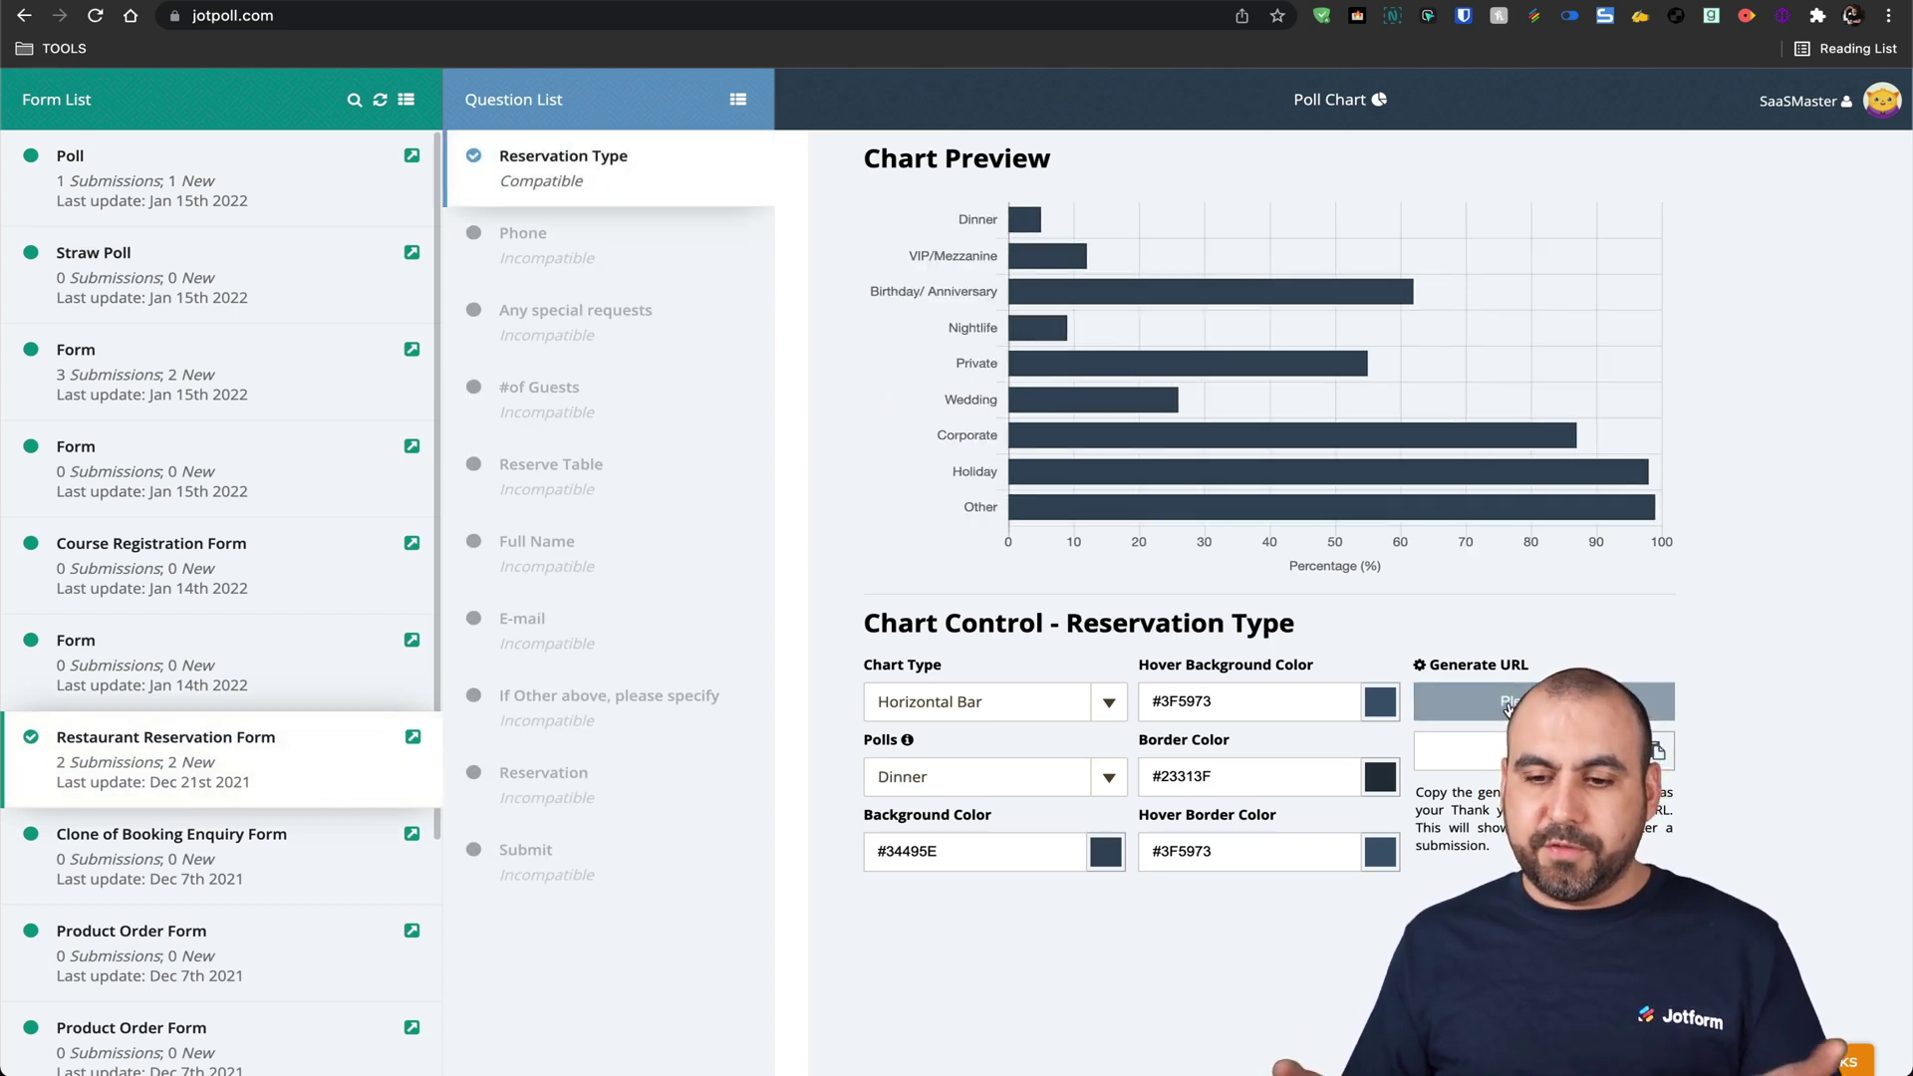
pyautogui.click(1658, 755)
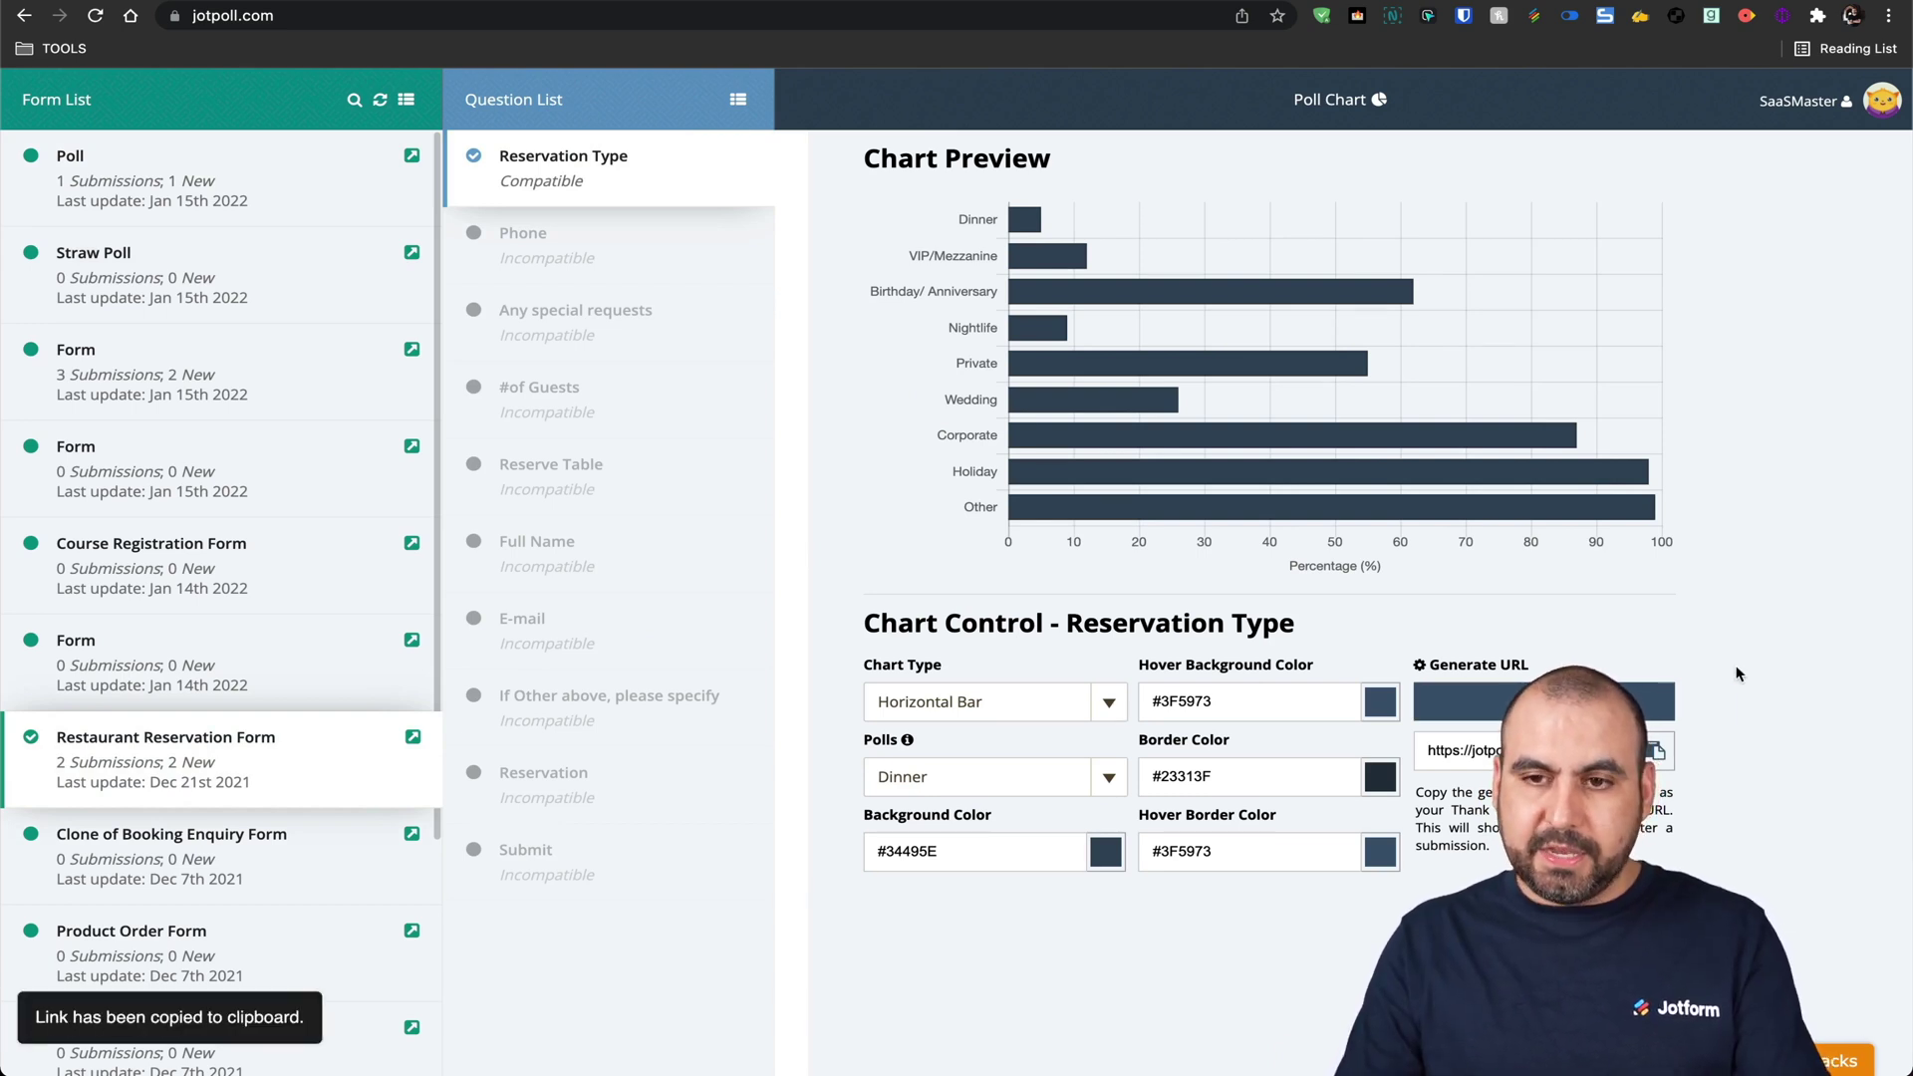
# Preview the Reservation Type results link in a new browser tab, then close it.
pyautogui.press('super+t')
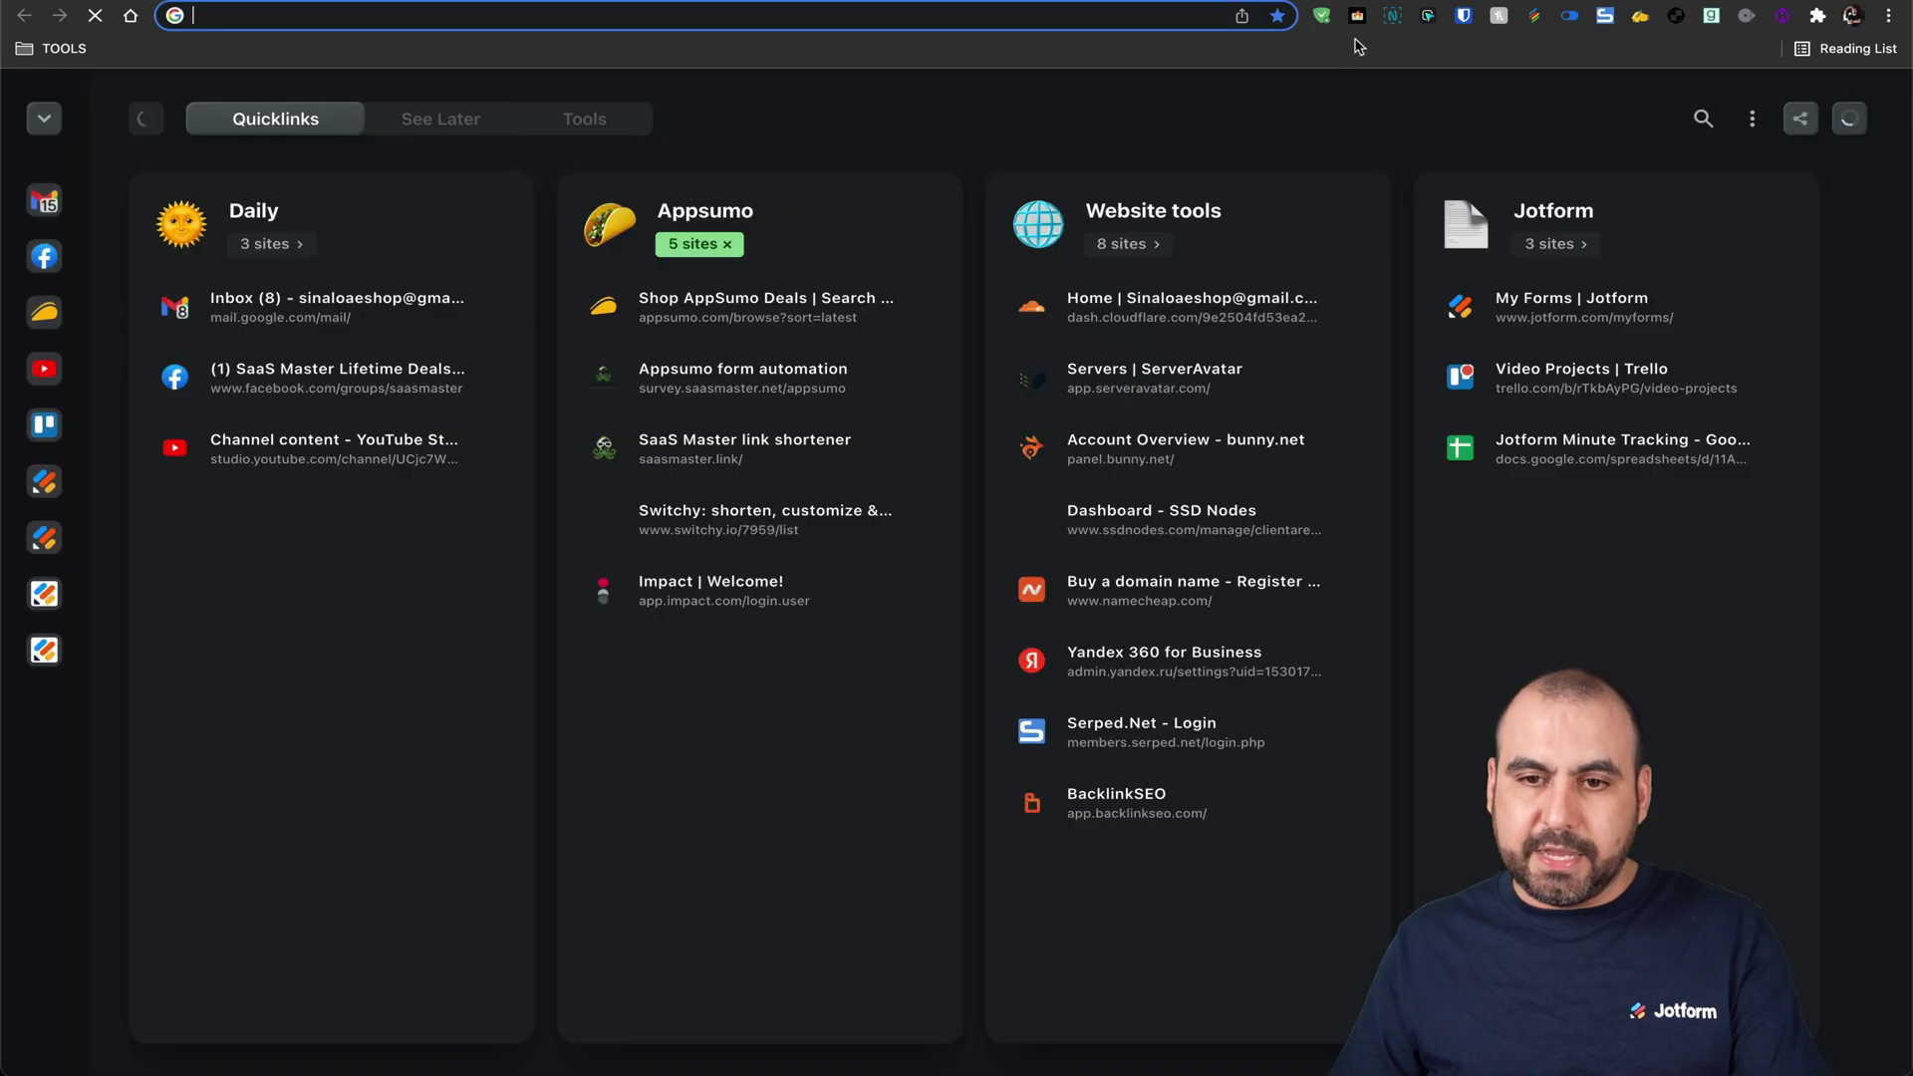
pyautogui.press('super+v')
pyautogui.press('Return')
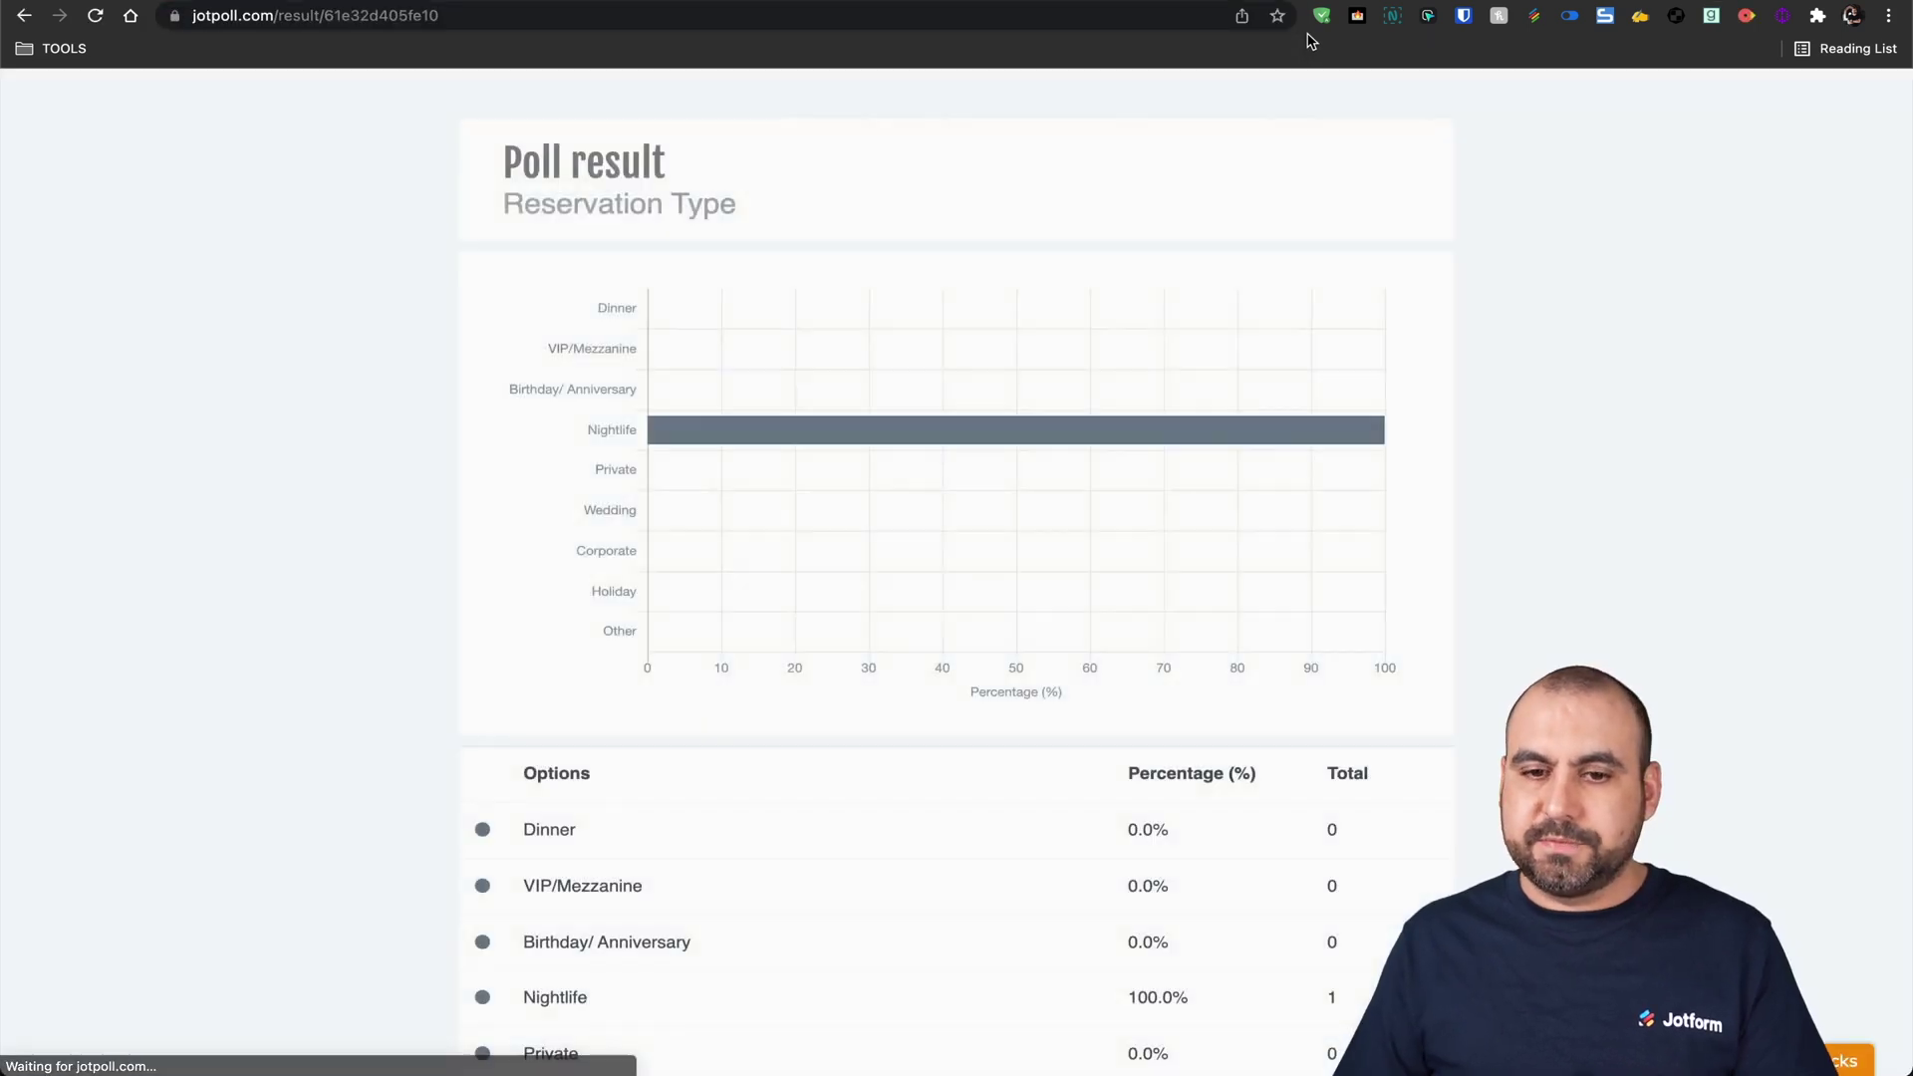
pyautogui.press('super+w')
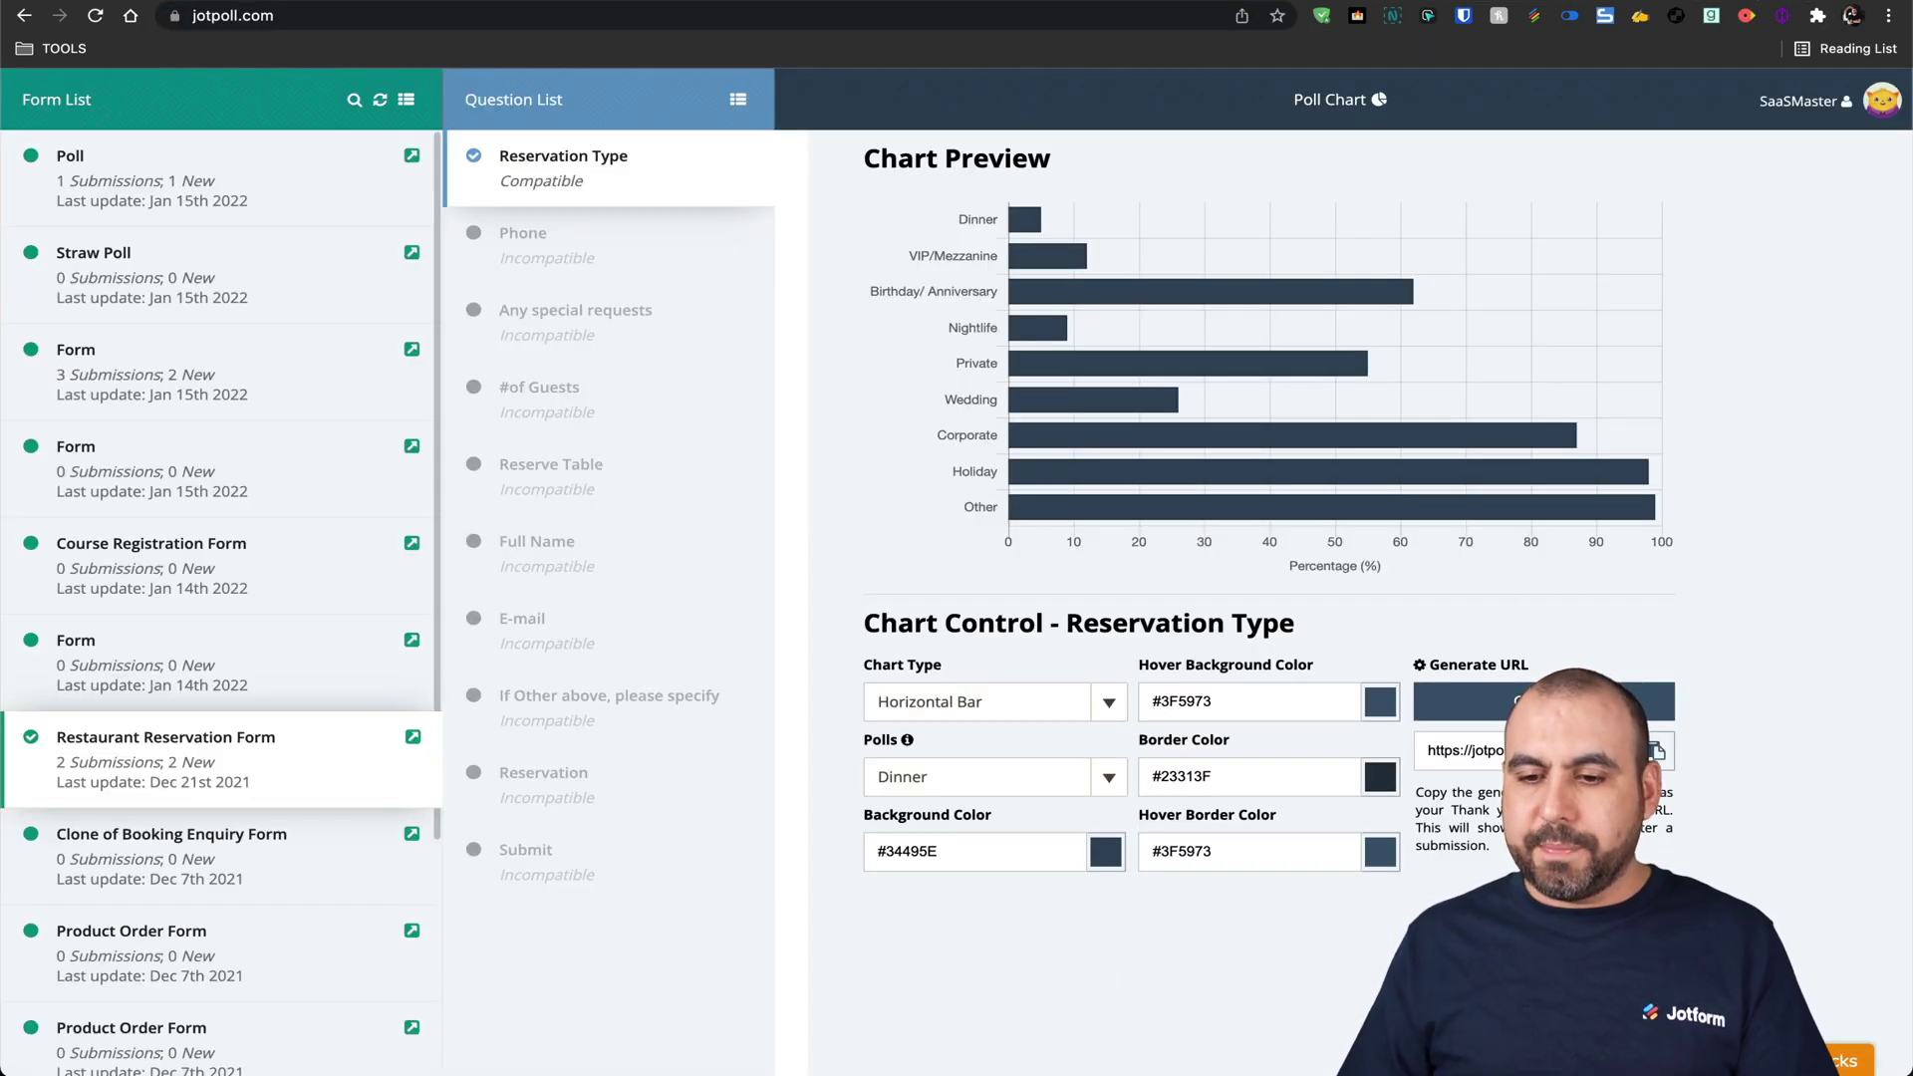
# Copy the Reservation Type results link again and load it in a private window.
pyautogui.click(1667, 764)
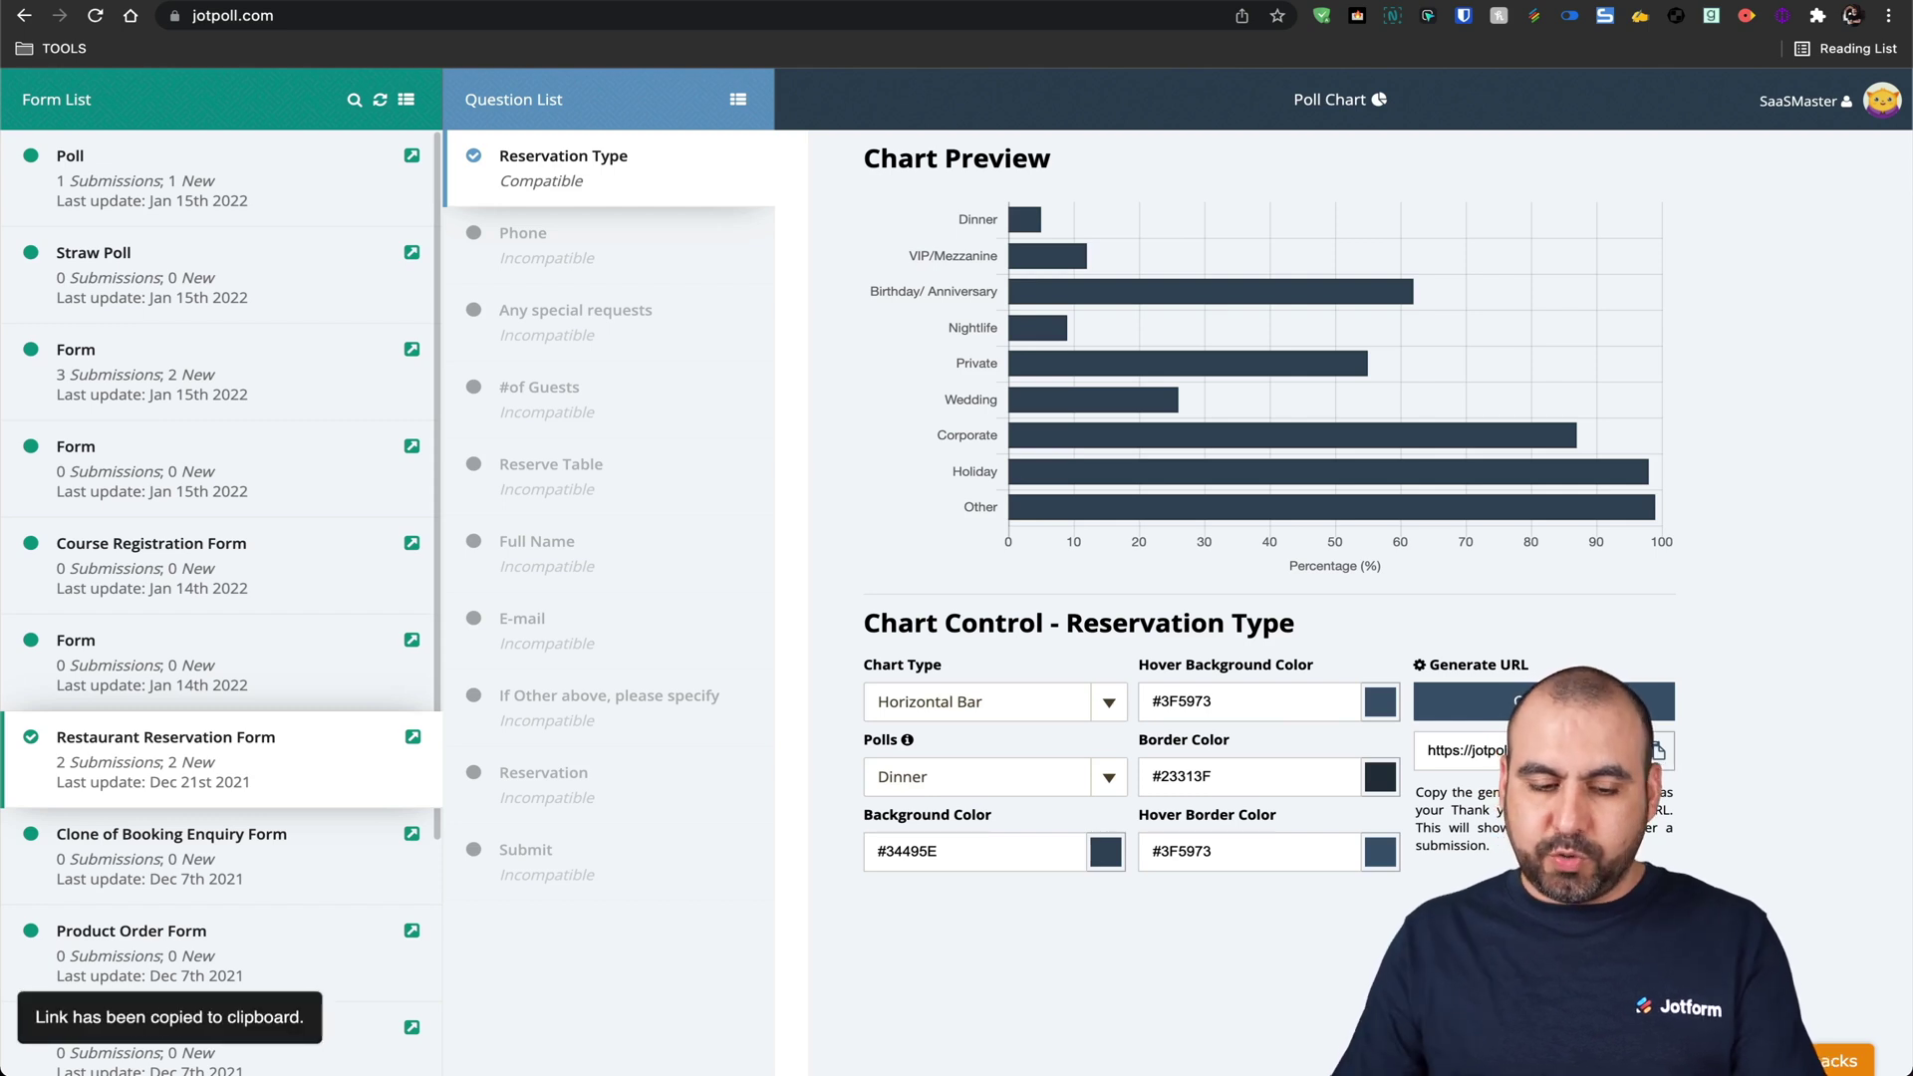
pyautogui.press('super+shift+n')
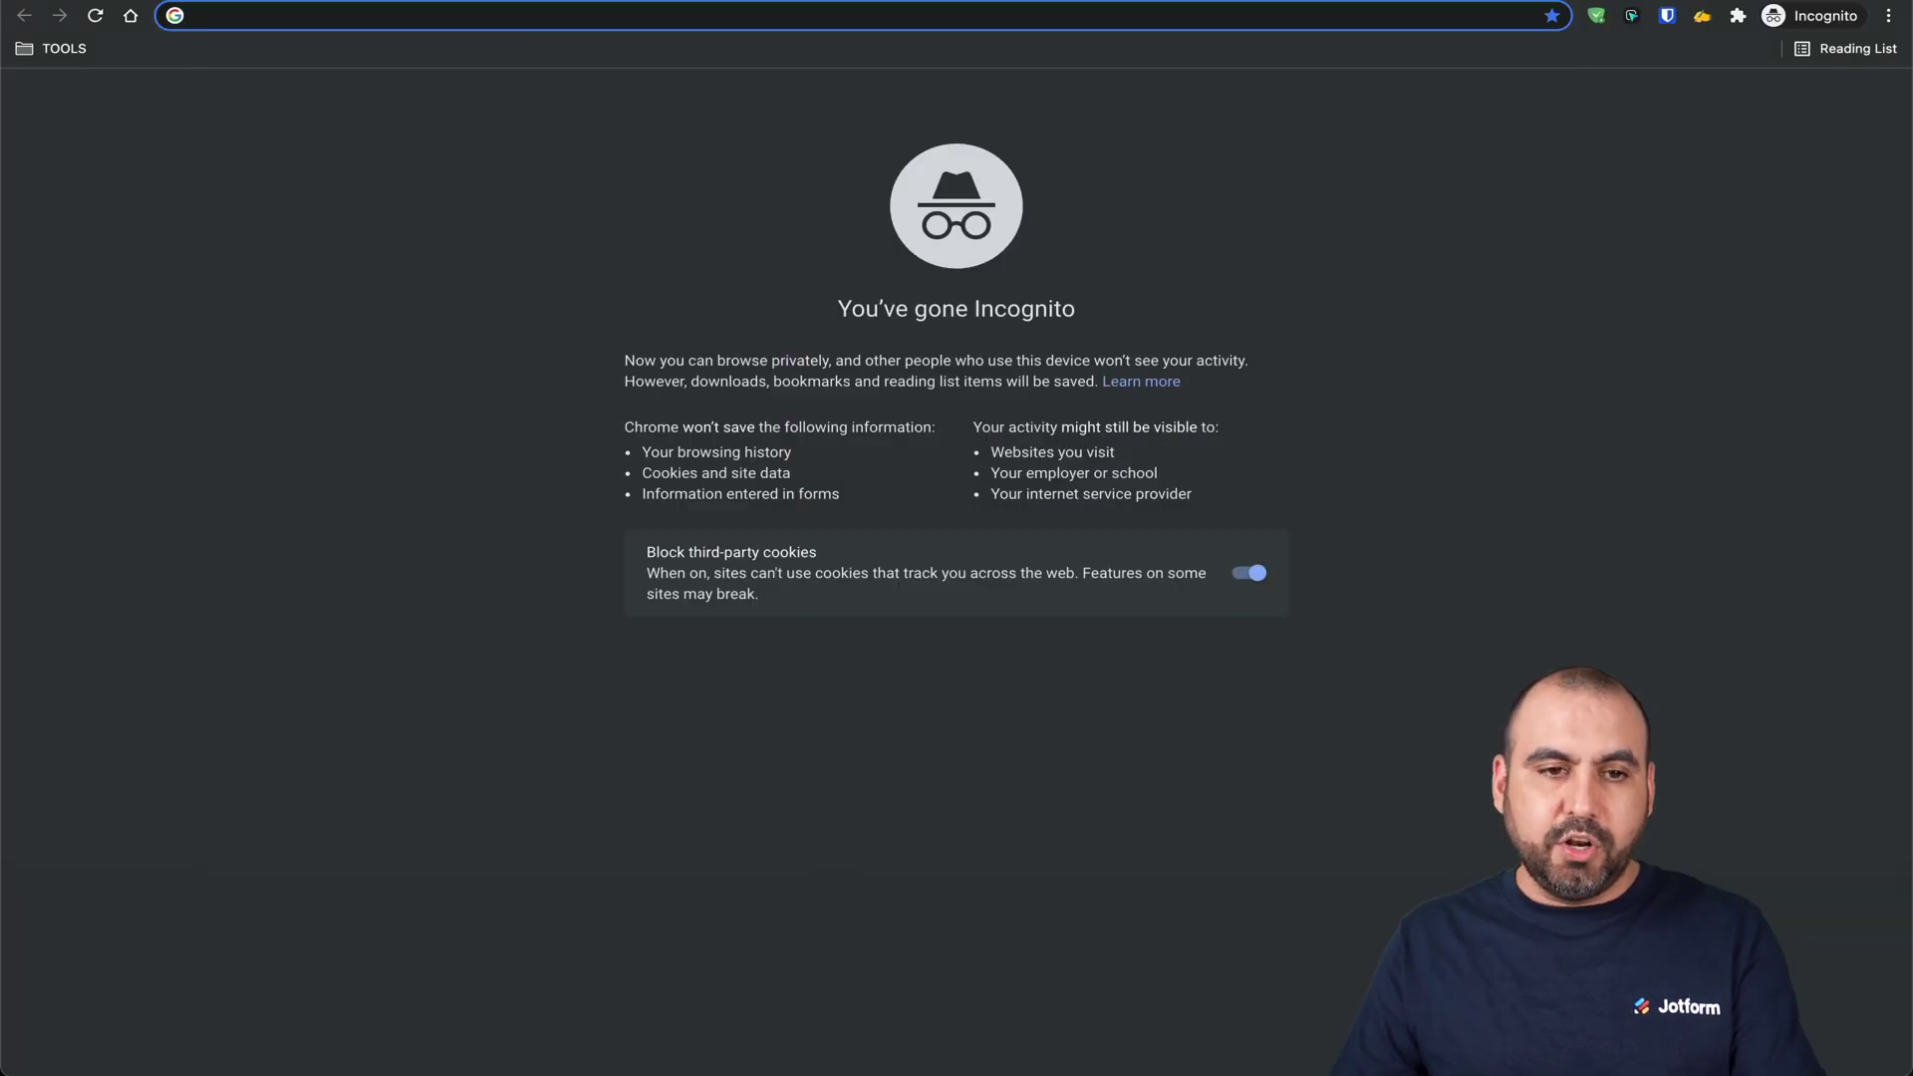
pyautogui.press('super+v')
pyautogui.press('Return')
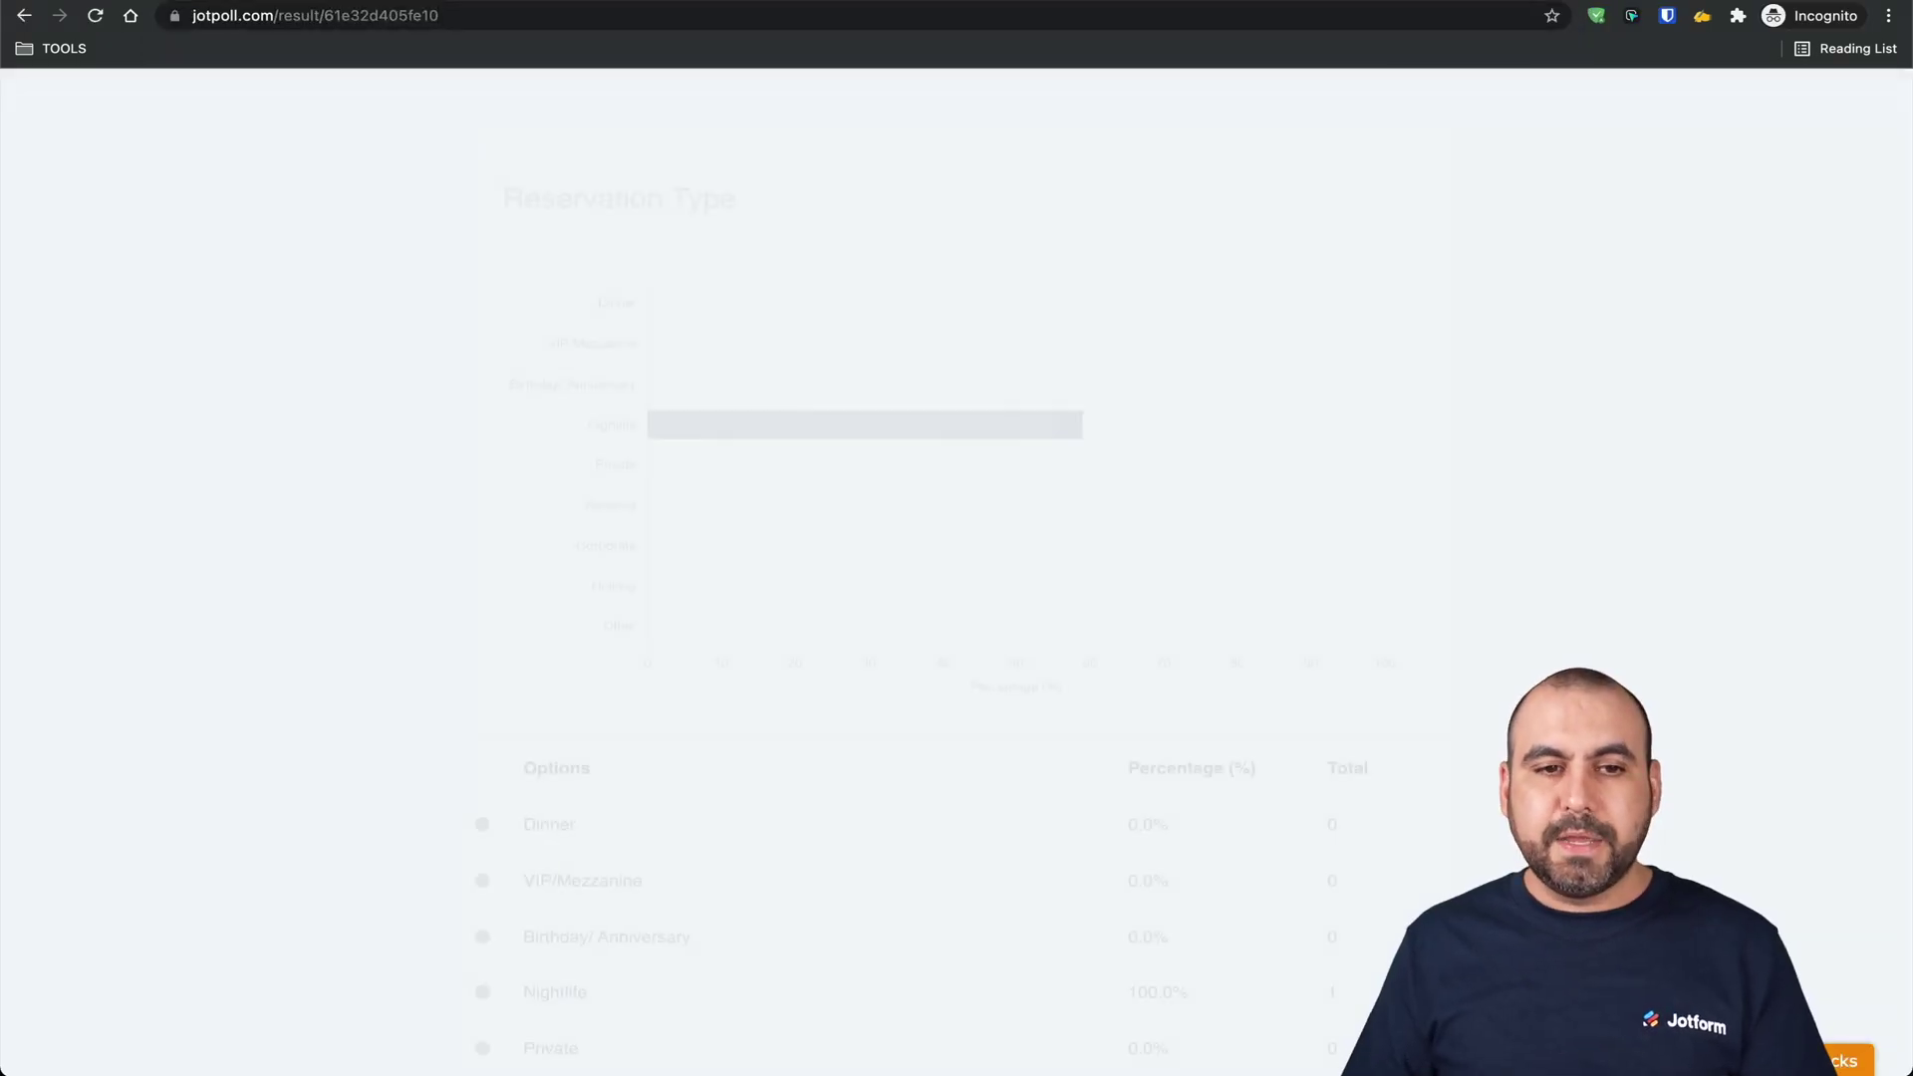